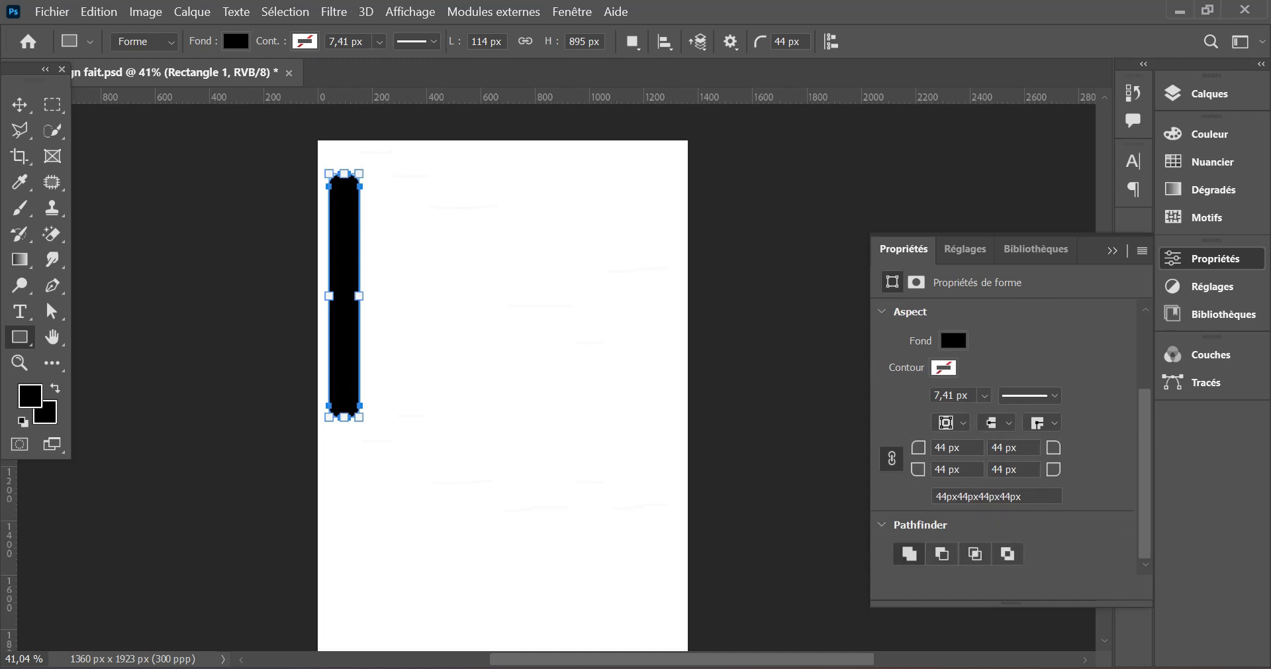
# - Set all four corner radii of the black bar to 0 px
pyautogui.moveTo(918, 447); pyautogui.dragTo(843, 471)
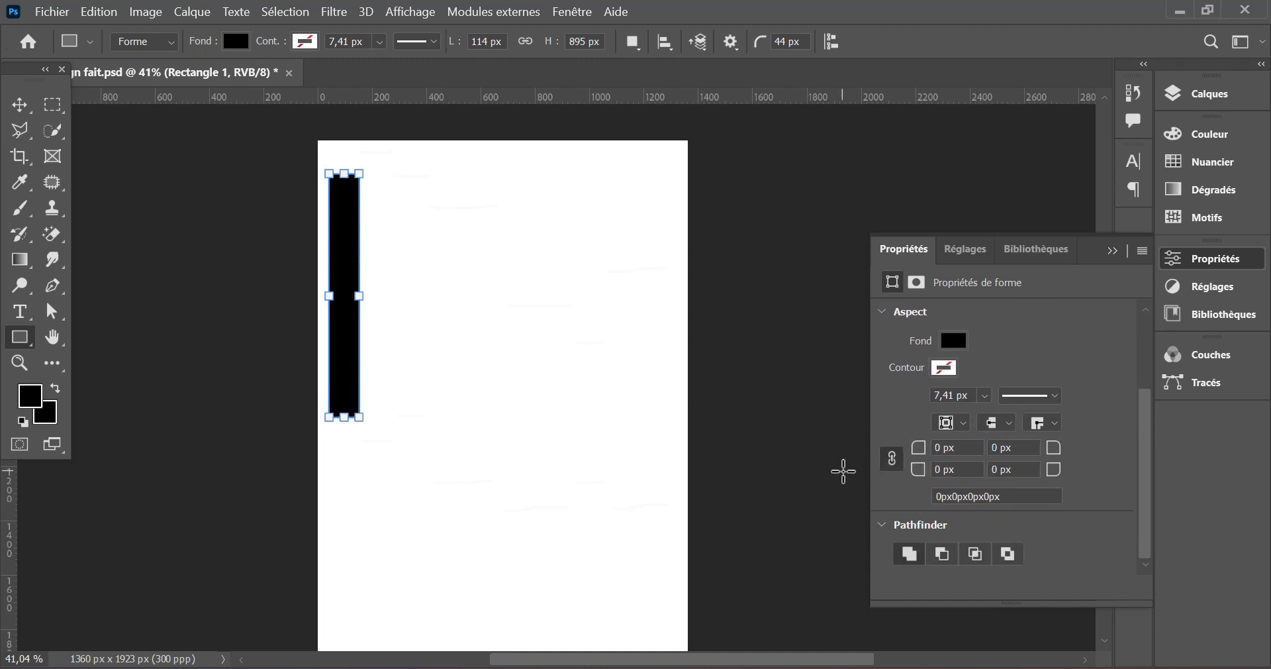
# - Duplicate the black bar to its right and slightly higher, and stretch the copy downward to 117.65% height
pyautogui.click(20, 104)
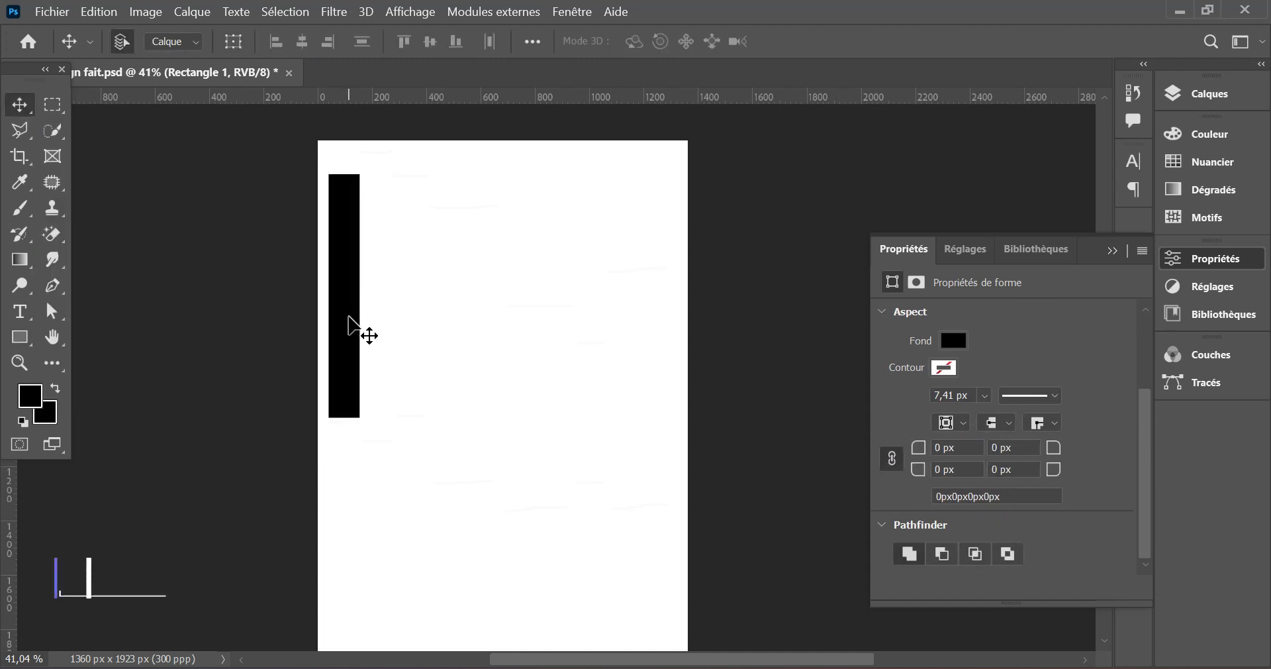
pyautogui.keyDown('alt'); pyautogui.moveTo(346, 312); pyautogui.dragTo(382, 276); pyautogui.keyUp('alt')
pyautogui.hotkey('ctrl', 't')
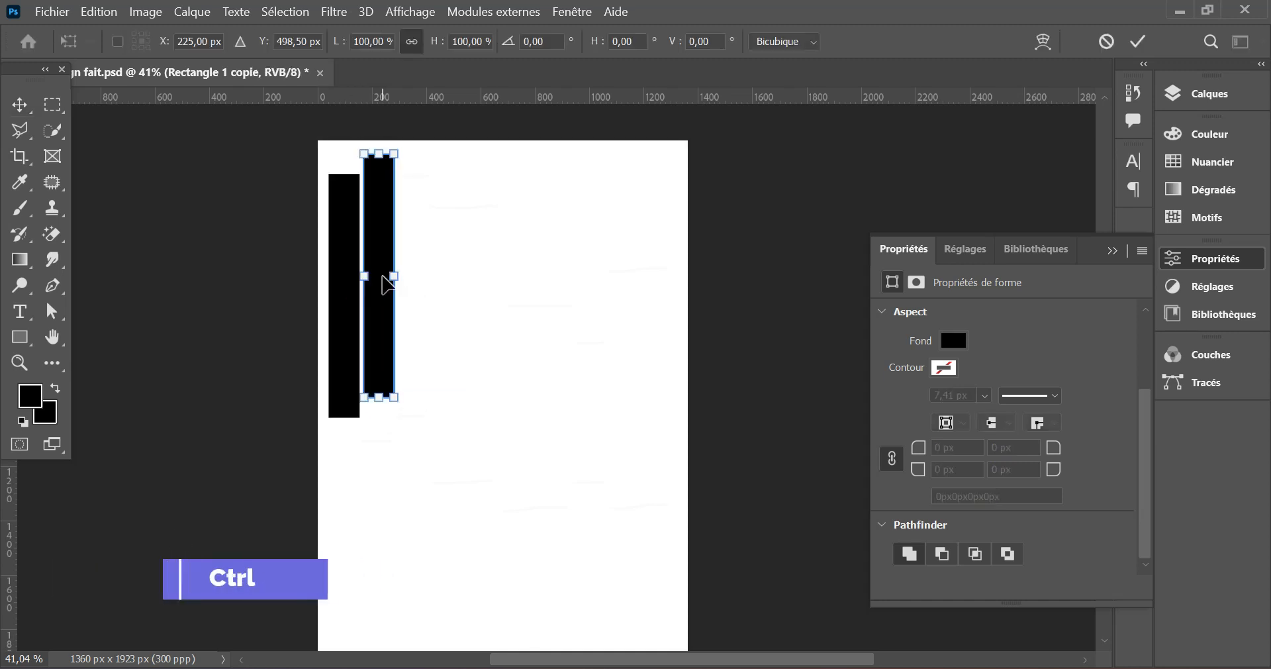
pyautogui.moveTo(380, 397); pyautogui.dragTo(380, 441)
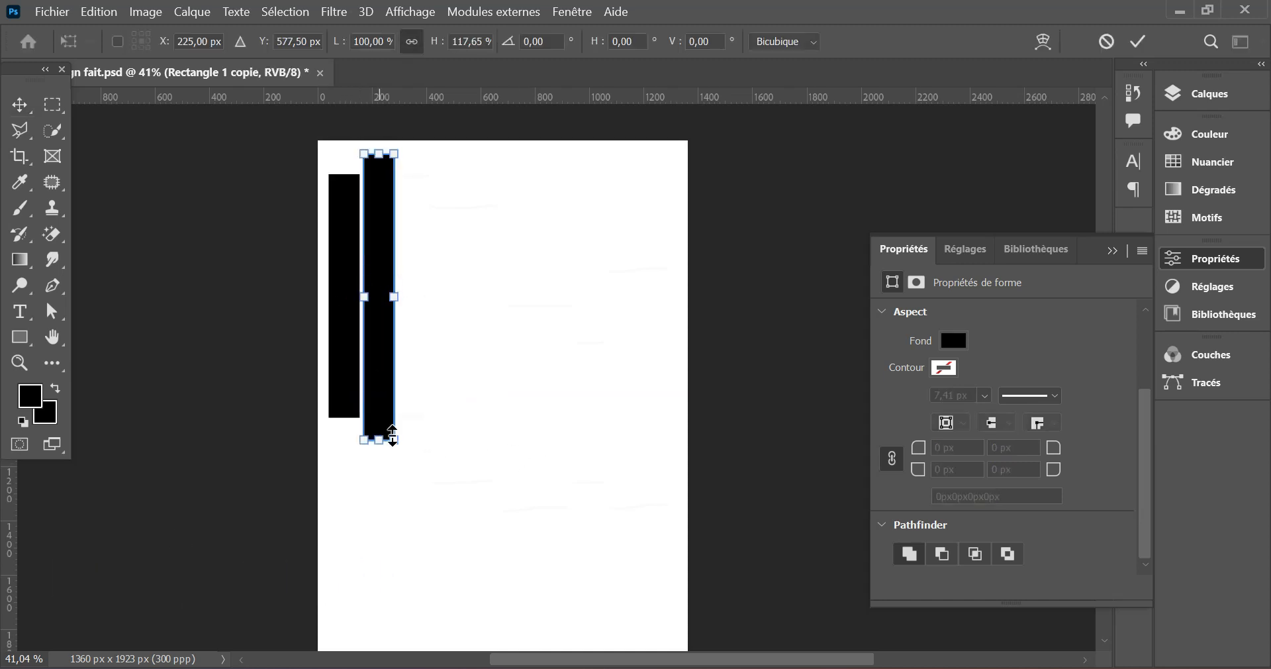
pyautogui.click(1138, 41)
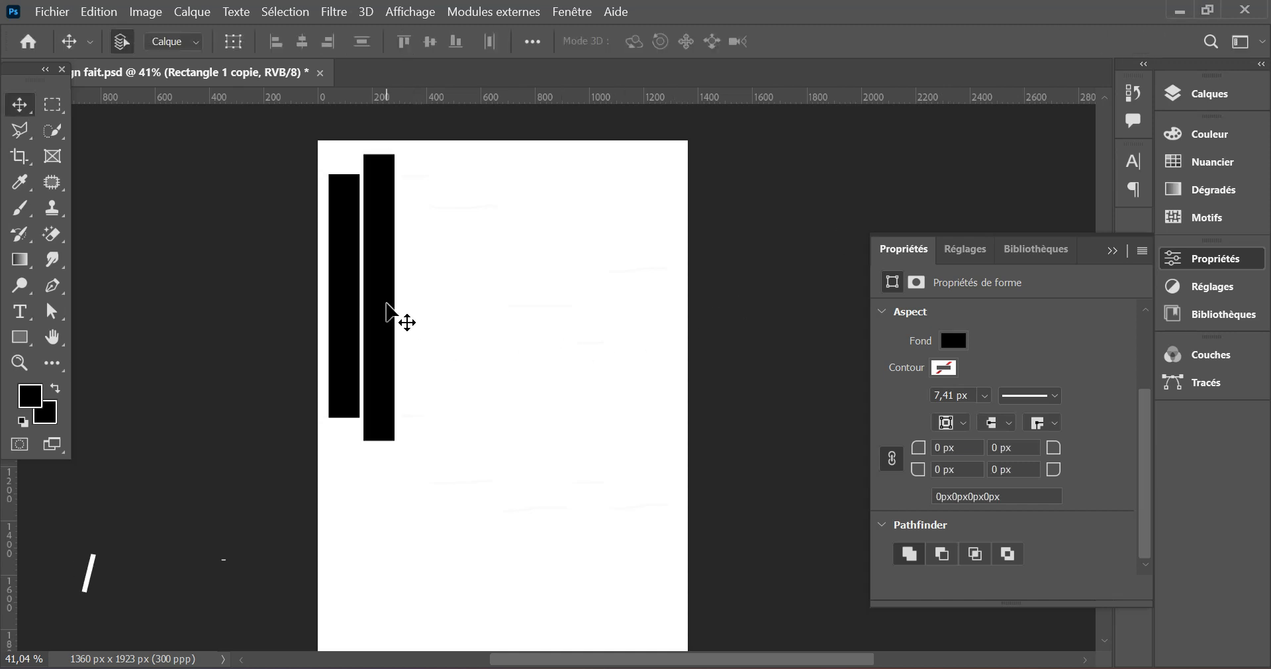
# - Duplicate the second bar to its right with a 14 px gap and shorten the copy to 85% height
pyautogui.moveTo(388, 310); pyautogui.dragTo(424, 321)
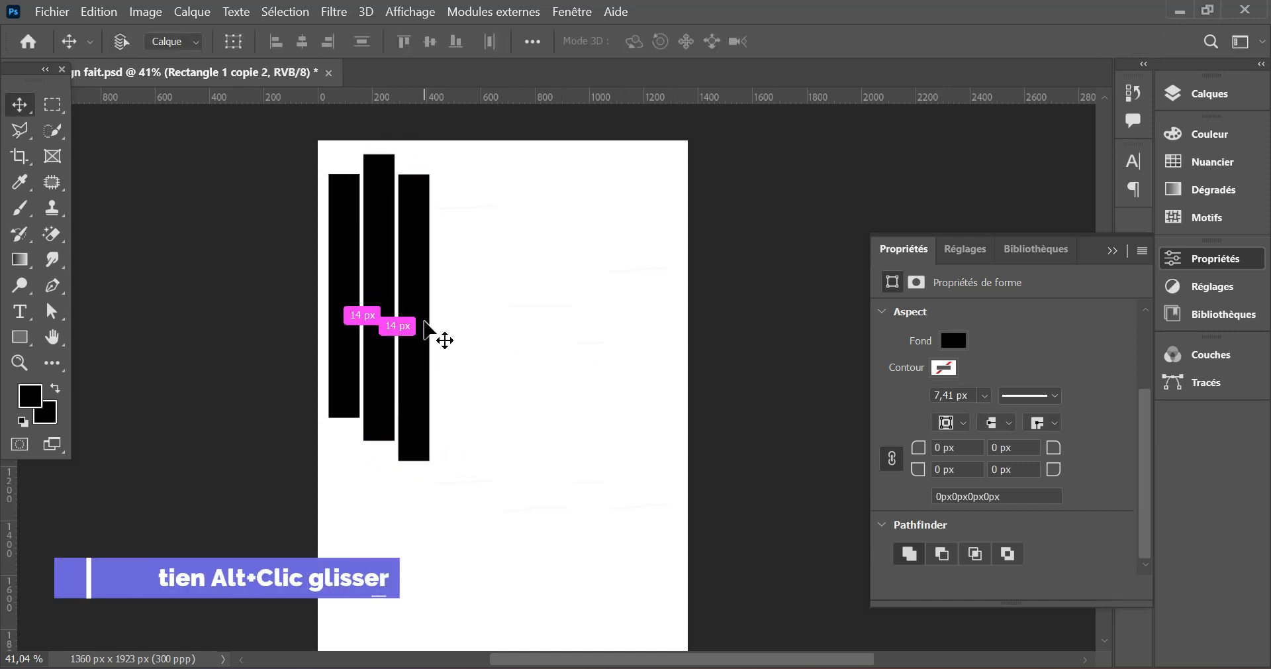
pyautogui.hotkey('ctrl', 't')
pyautogui.moveTo(414, 461); pyautogui.dragTo(419, 417)
pyautogui.click(1139, 41)
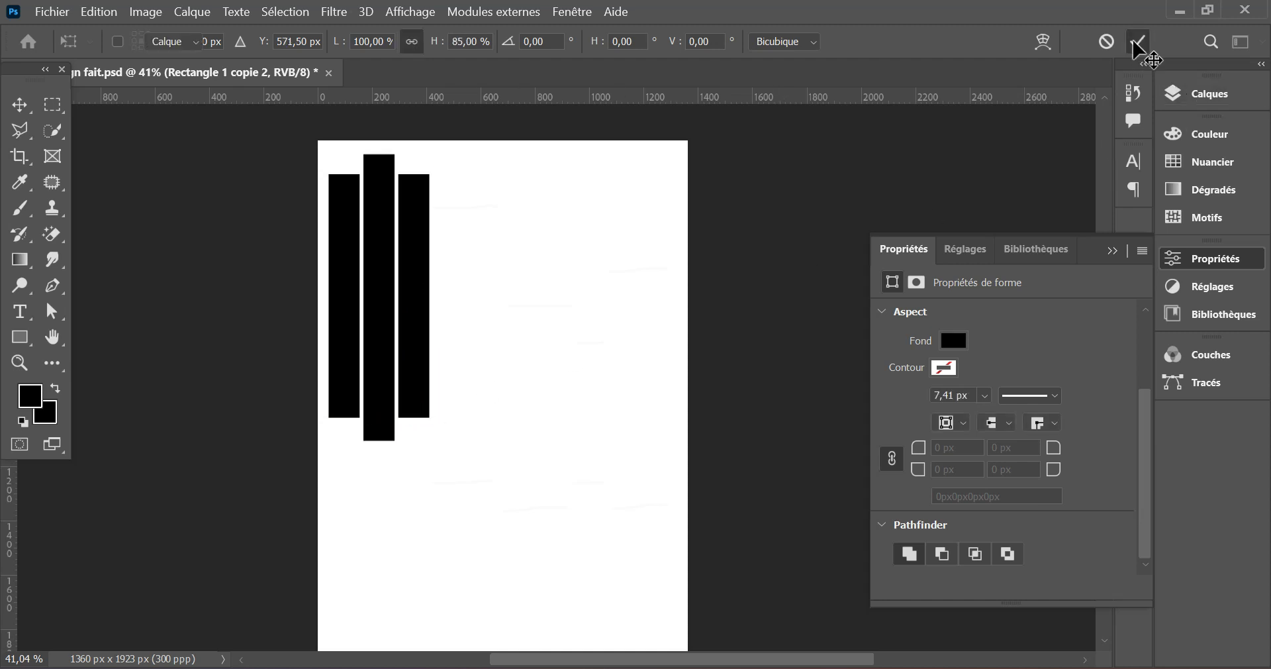
# - Convert the three rectangle layers Rectangle 1, Rectangle 1 copie and Rectangle 1 copie 2 into one smart object
pyautogui.click(1183, 103)
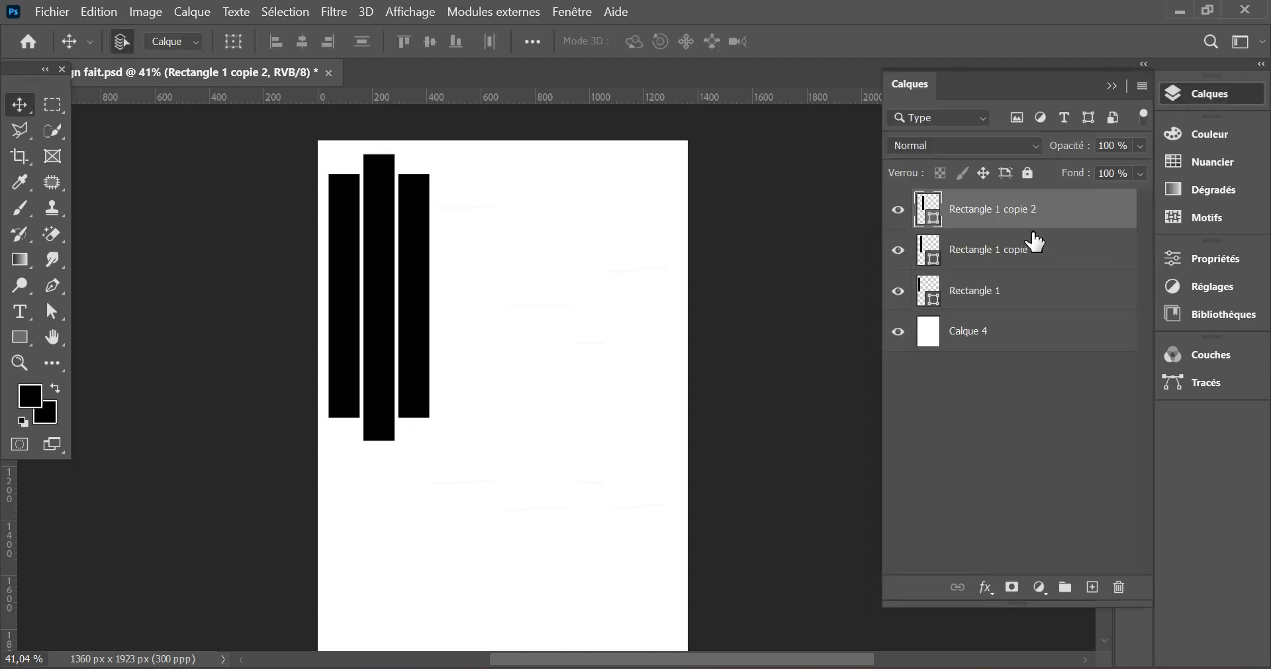
pyautogui.click(899, 211)
pyautogui.click(898, 211)
pyautogui.click(899, 250)
pyautogui.click(898, 250)
pyautogui.click(899, 292)
pyautogui.click(898, 291)
pyautogui.keyDown('shift'); pyautogui.click(983, 294); pyautogui.keyUp('shift')
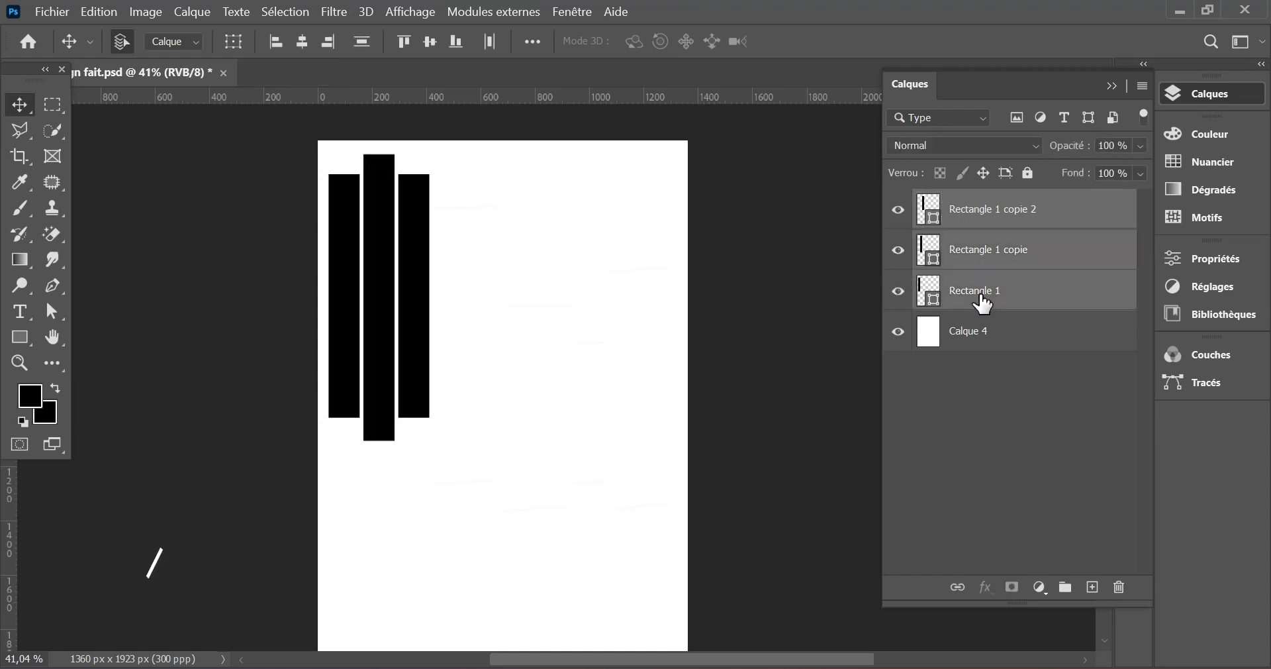
pyautogui.rightClick(1037, 213)
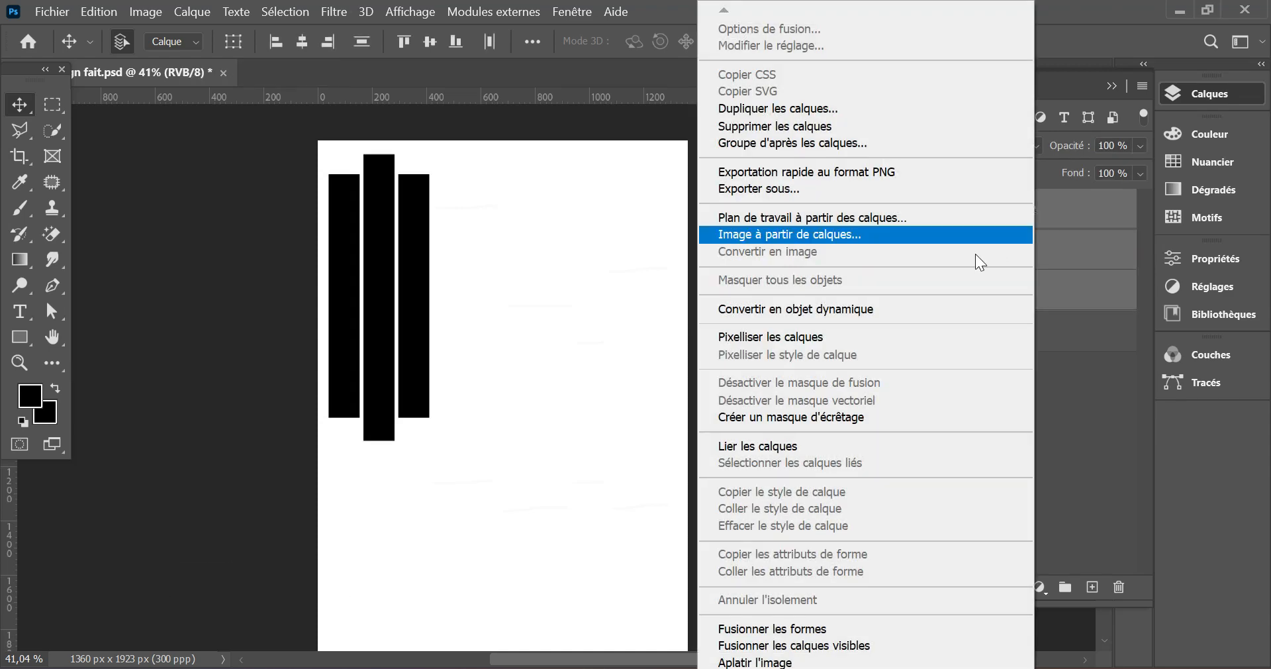
pyautogui.click(891, 309)
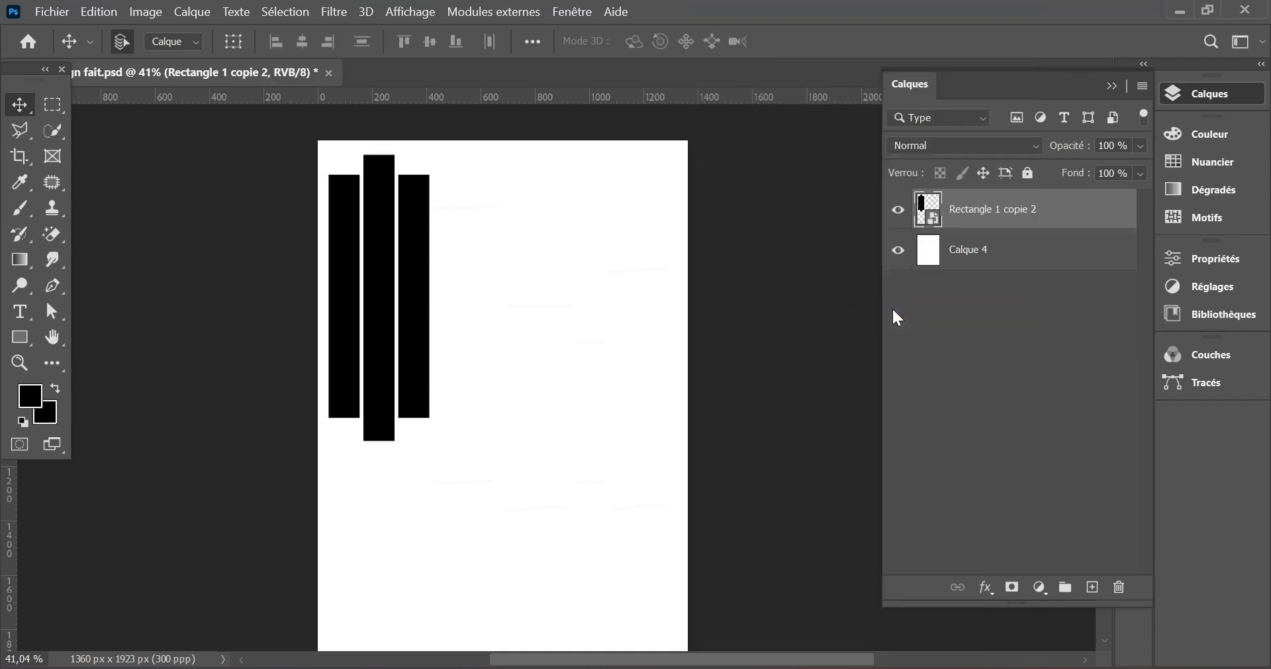
# - Embed the image ae0b0d896084de6ee7226e4b2da9b5da over the three bars and clip it to their smart object
pyautogui.click(60, 14)
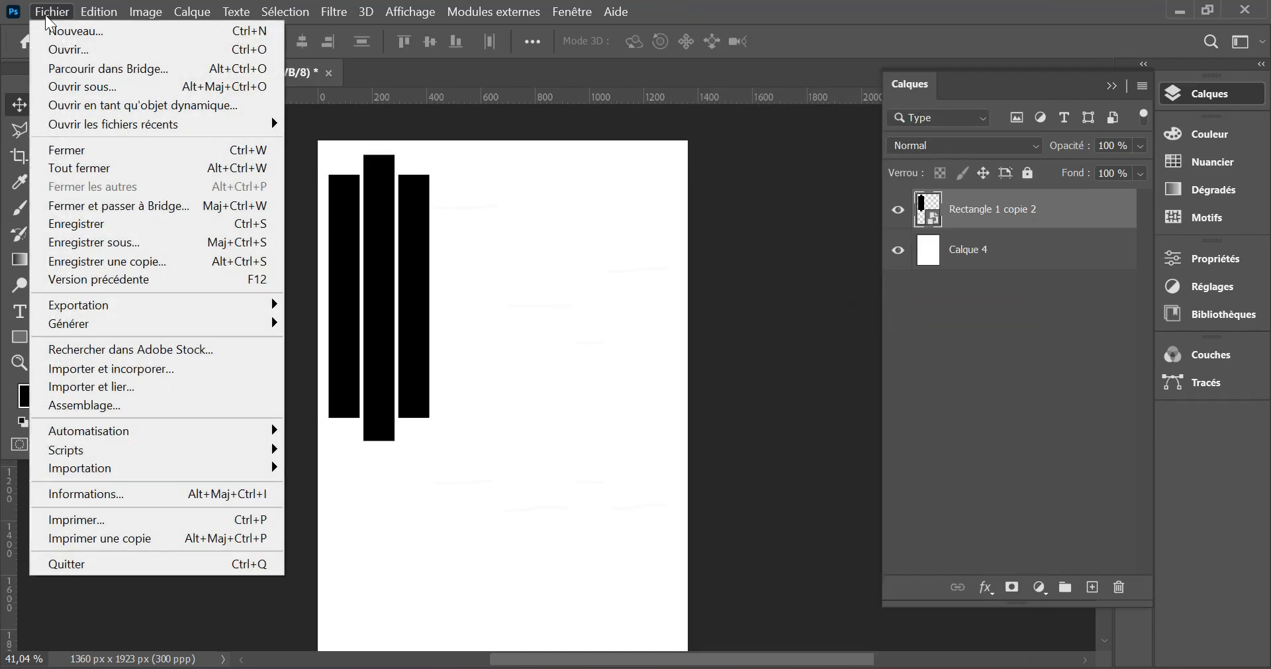
pyautogui.click(108, 369)
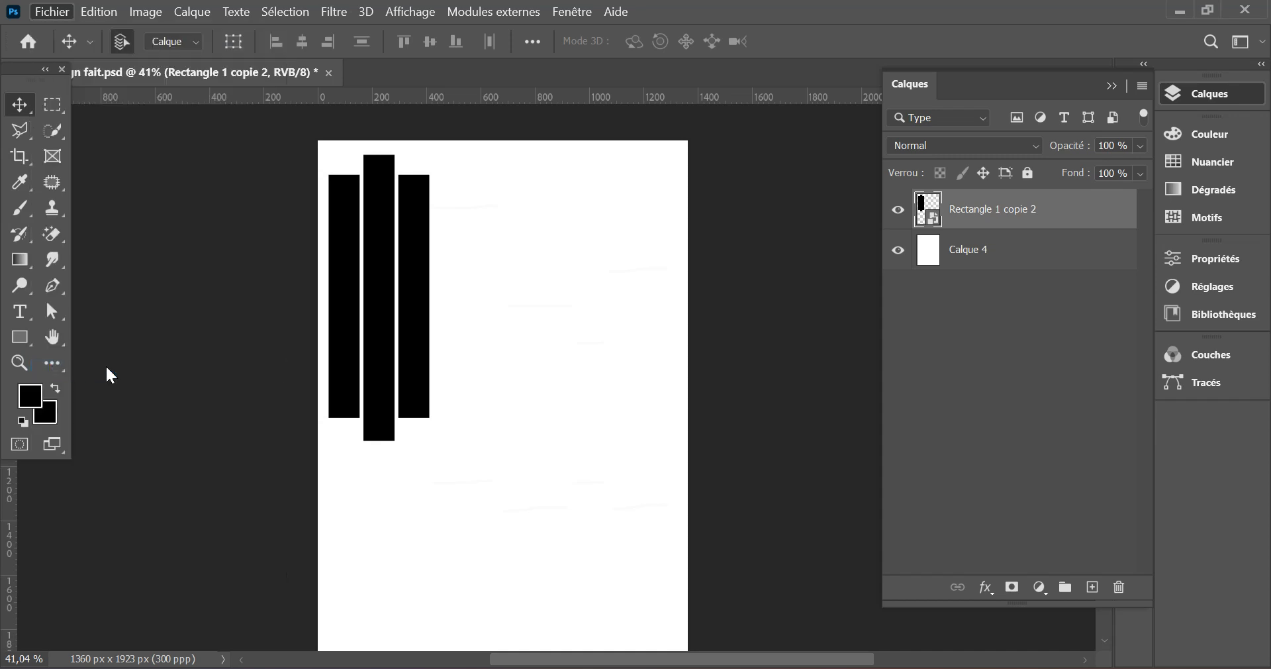
pyautogui.click(222, 320)
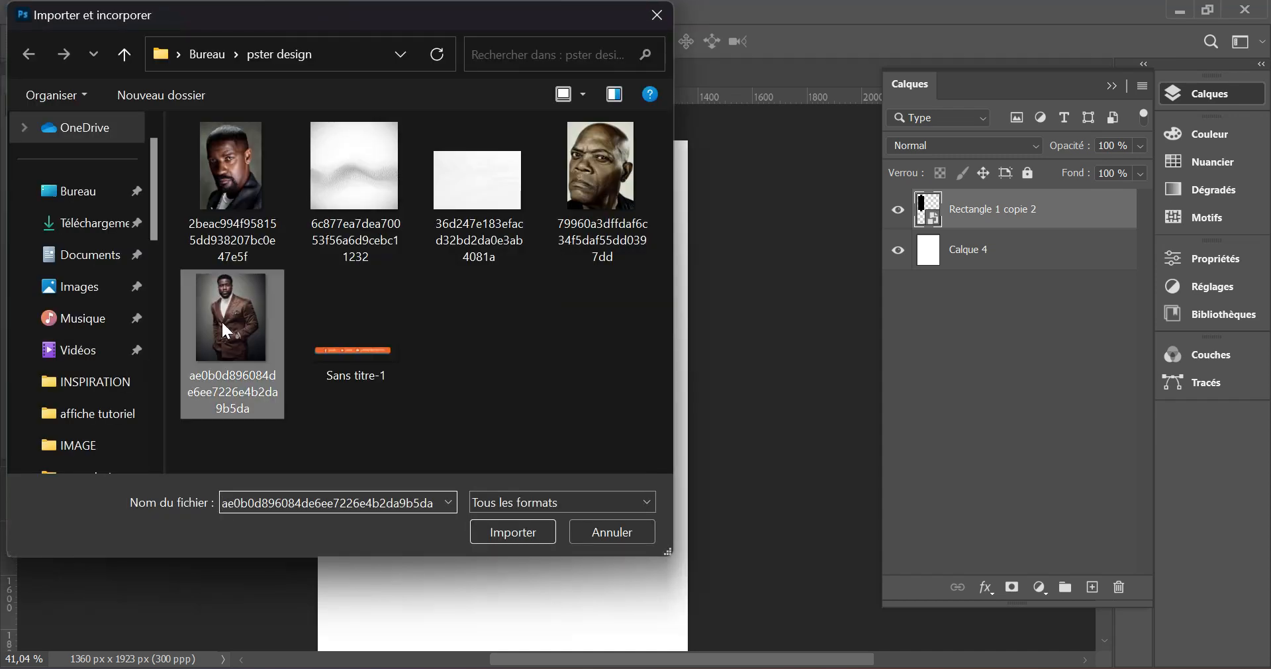
pyautogui.click(494, 530)
pyautogui.moveTo(598, 401); pyautogui.dragTo(495, 373)
pyautogui.click(1153, 41)
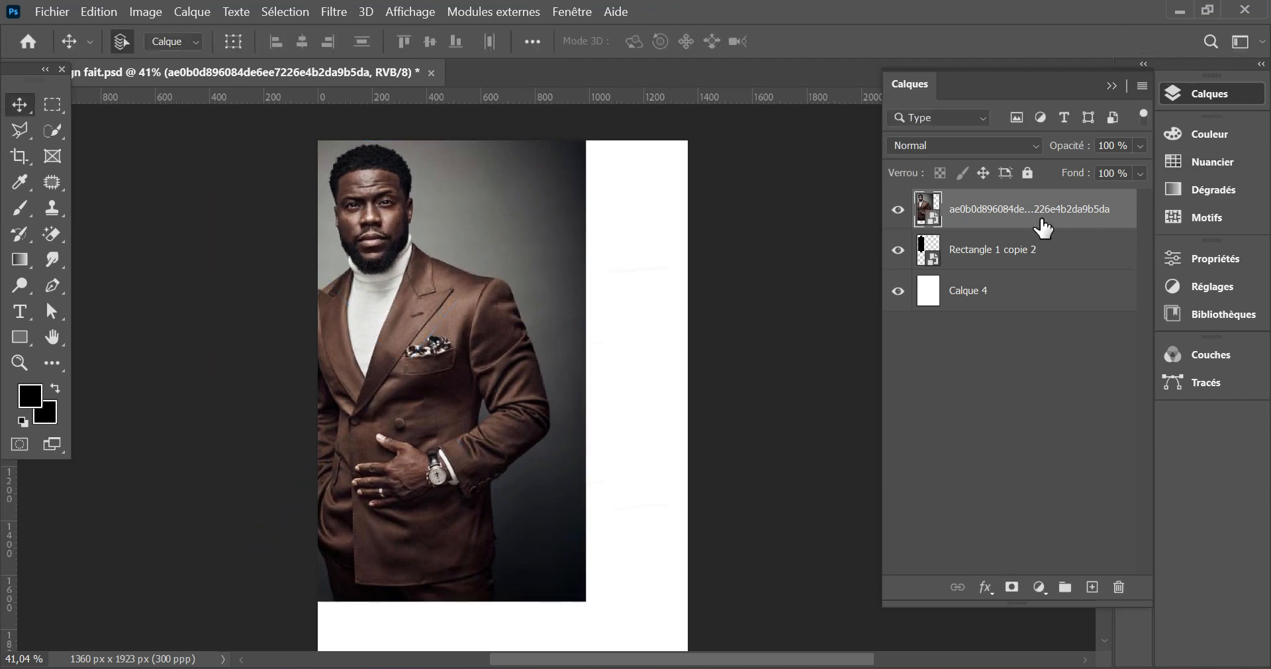
pyautogui.rightClick(1042, 217)
pyautogui.click(860, 503)
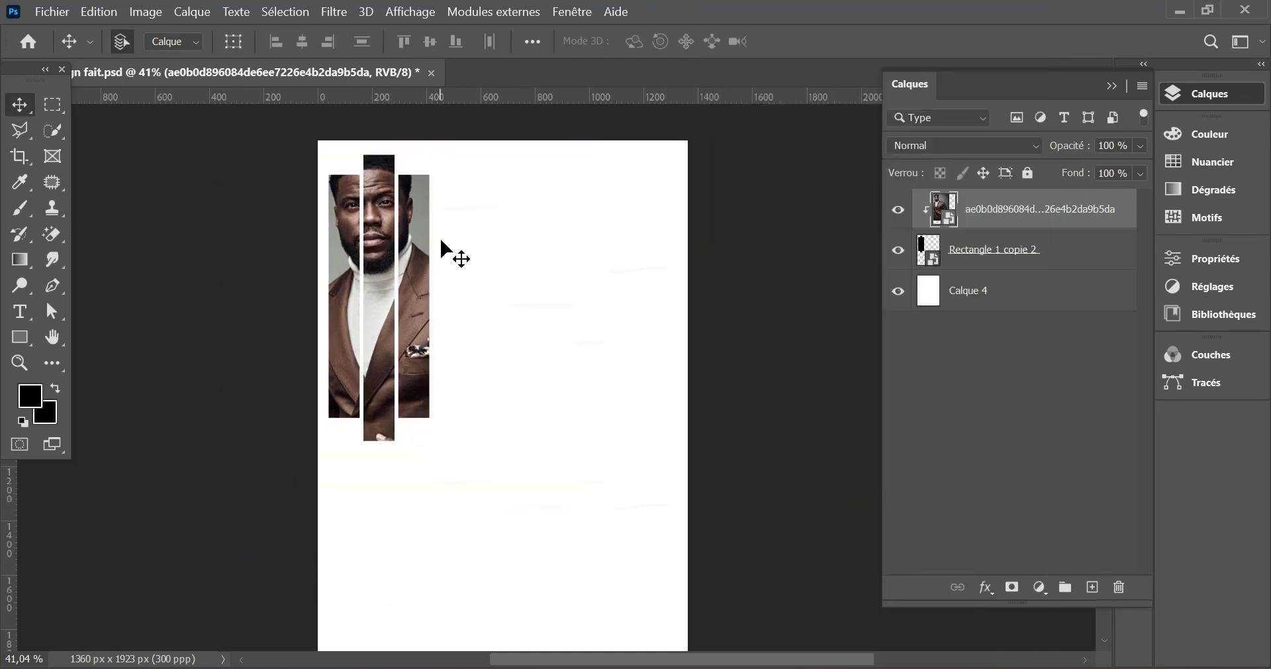
# - Shift the clipped portrait leftward inside the three bars to X 225 px with Free Transform
pyautogui.click(98, 12)
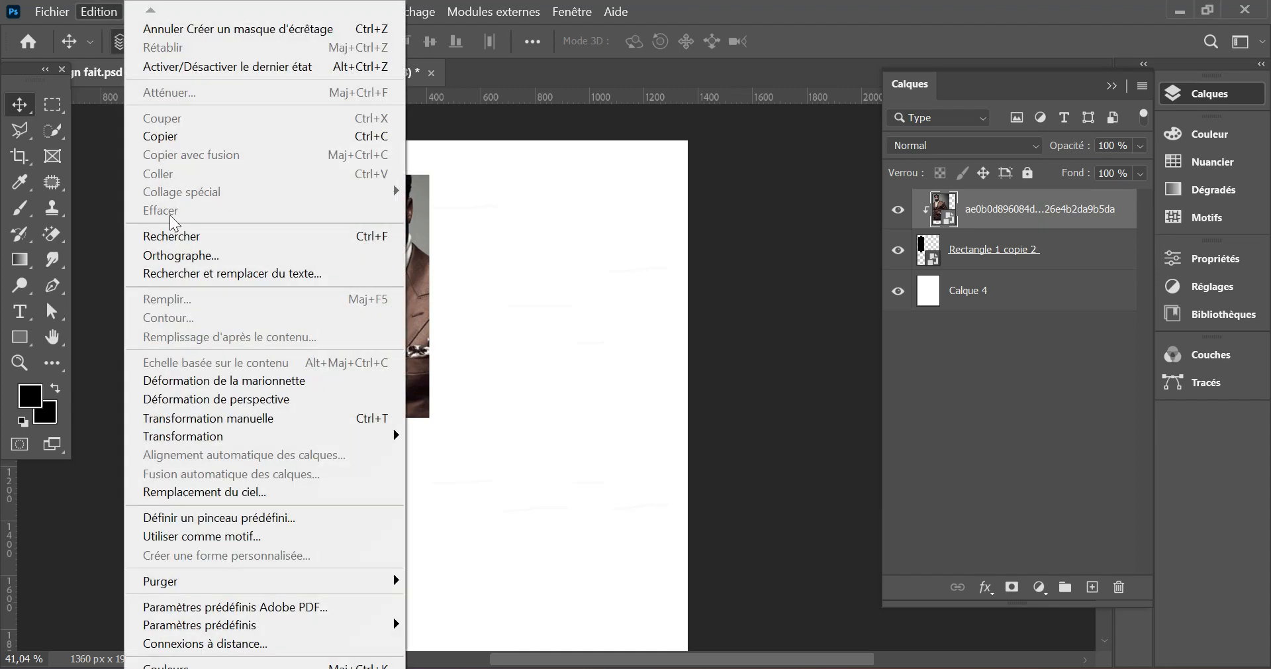
pyautogui.click(249, 419)
pyautogui.moveTo(430, 224)
pyautogui.mouseDown()
pyautogui.moveTo(431, 239)
pyautogui.moveTo(430, 225)
pyautogui.mouseUp()
pyautogui.moveTo(528, 317); pyautogui.dragTo(508, 317)
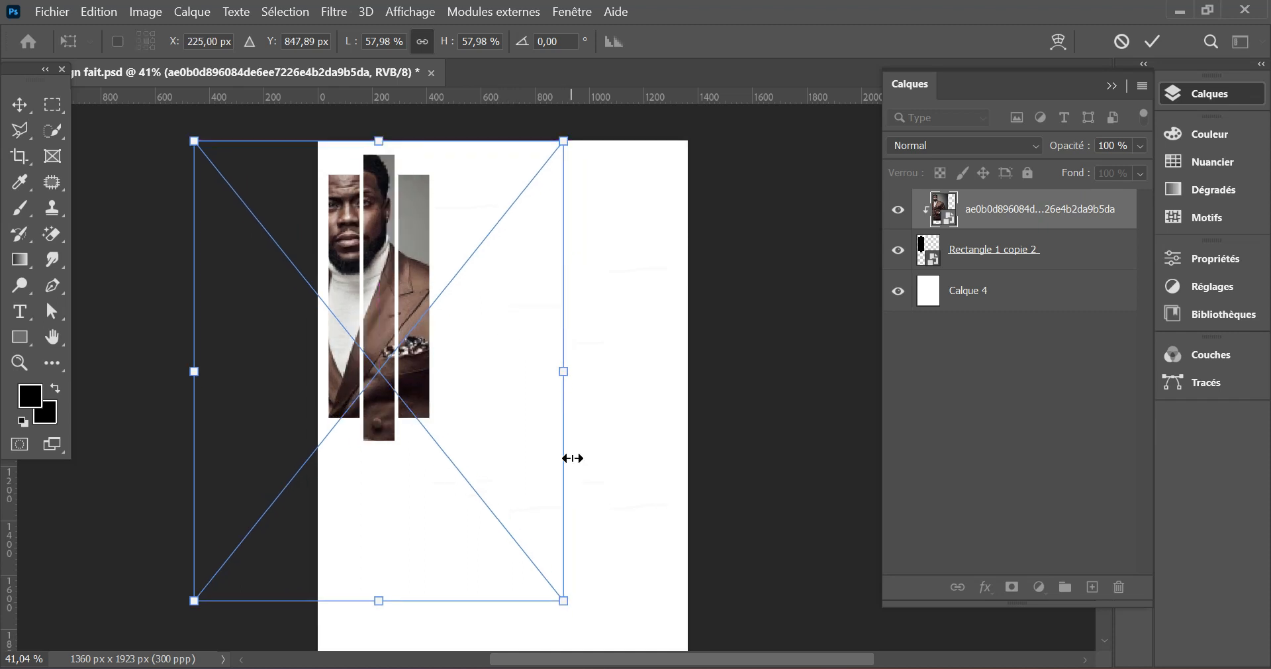
pyautogui.click(1152, 41)
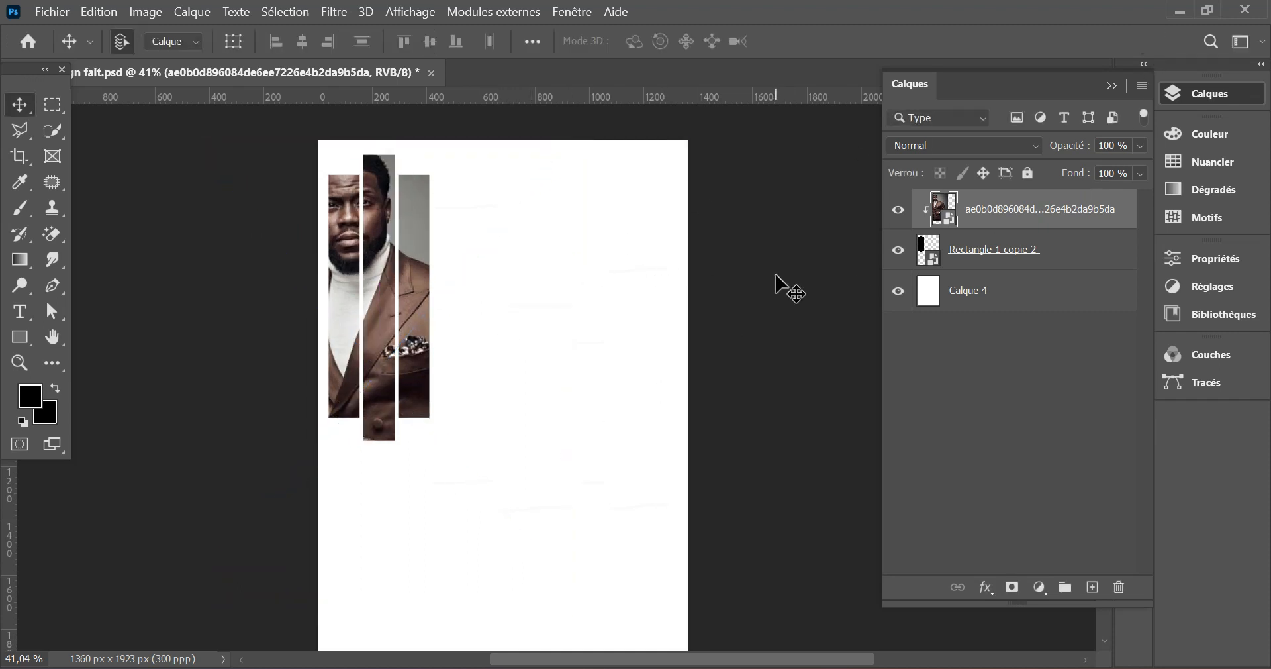
# - Group the portrait and its bars layer, and name the group Image 1
pyautogui.keyDown('shift'); pyautogui.click(1000, 251); pyautogui.keyUp('shift')
pyautogui.click(1065, 587)
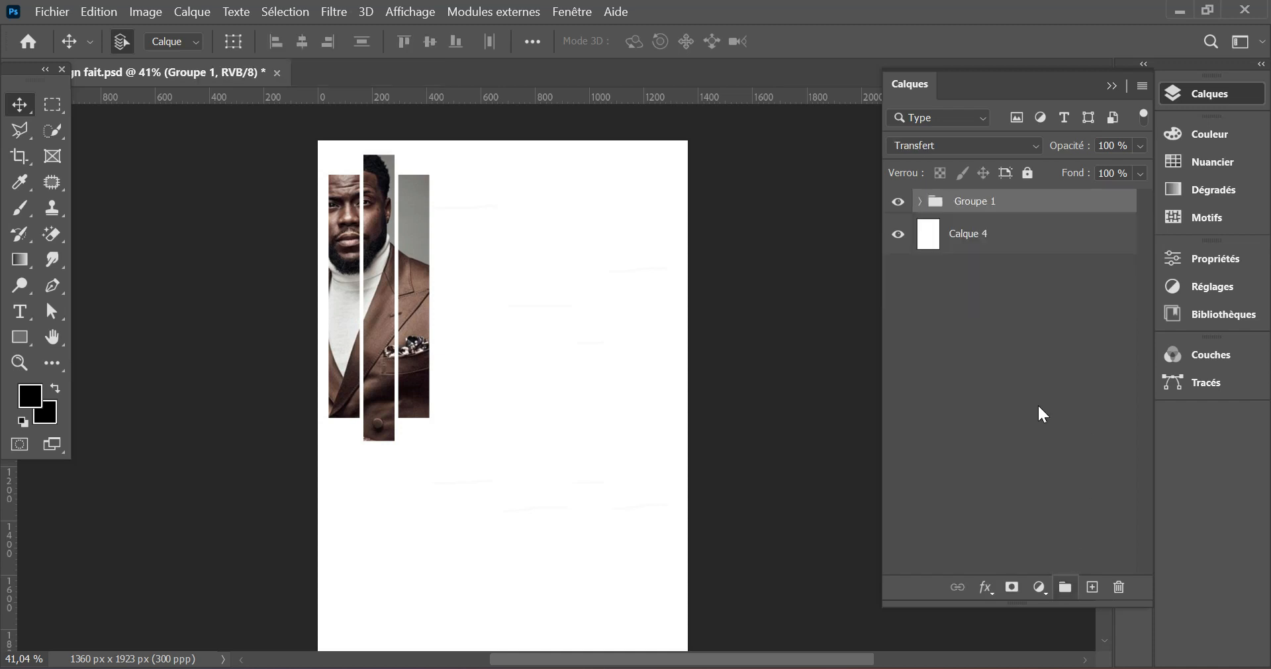
pyautogui.doubleClick(973, 201)
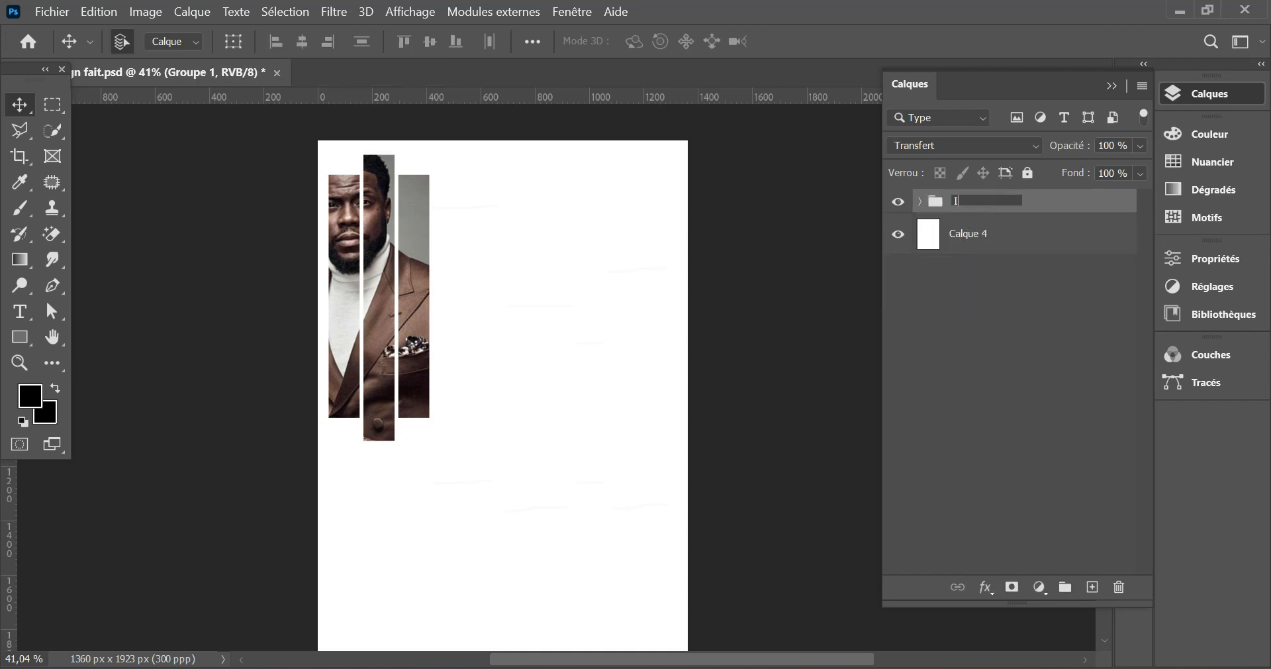
pyautogui.press('Return')
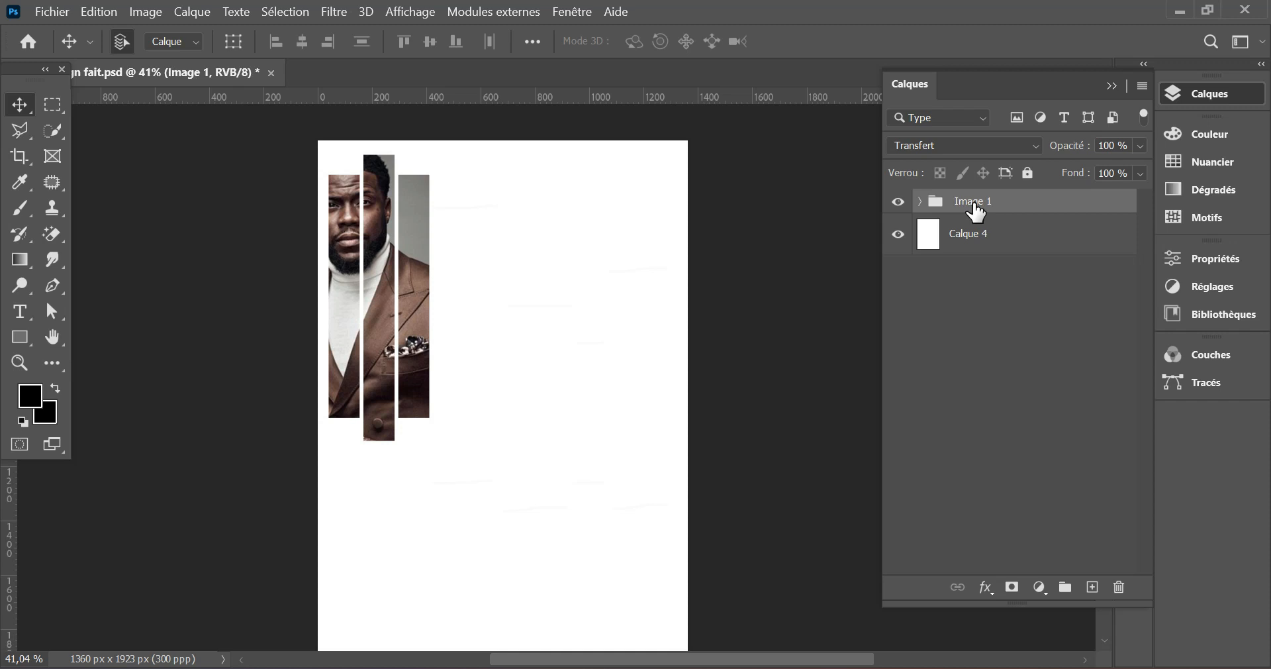
# - Hide the Image 1 group and draw a black rectangle about 268 × 1029 px above Calque 4, with 0 px corner radii
pyautogui.click(897, 202)
pyautogui.click(968, 233)
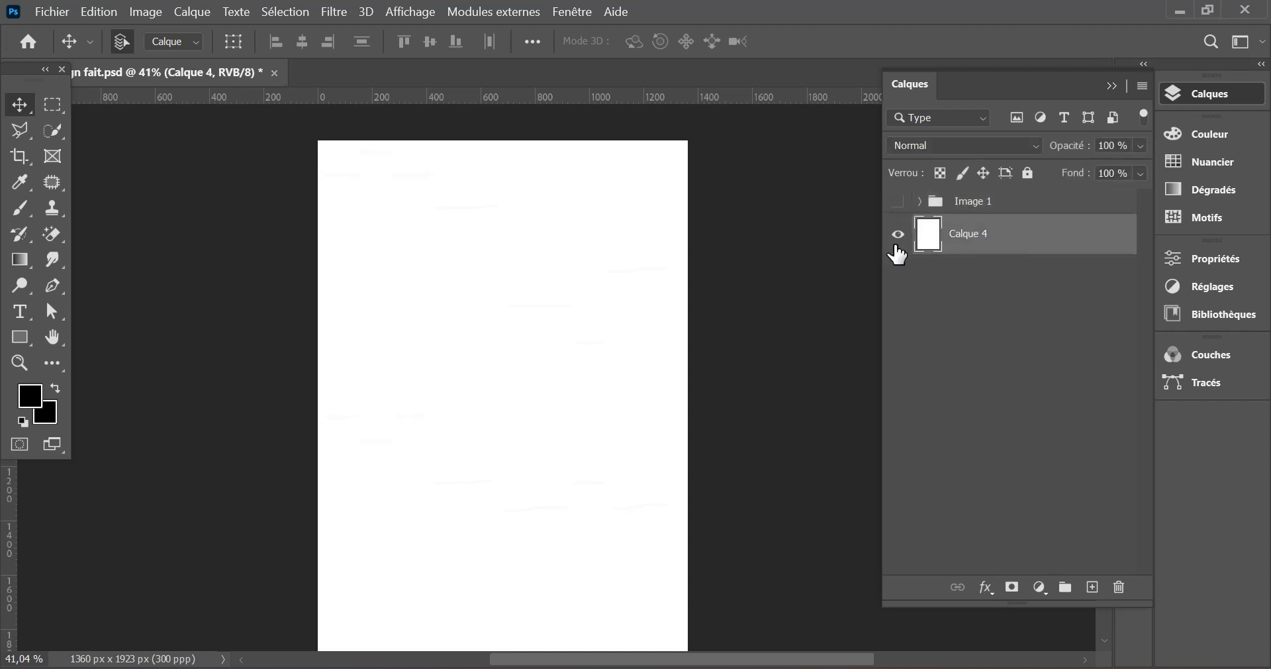
pyautogui.click(20, 338)
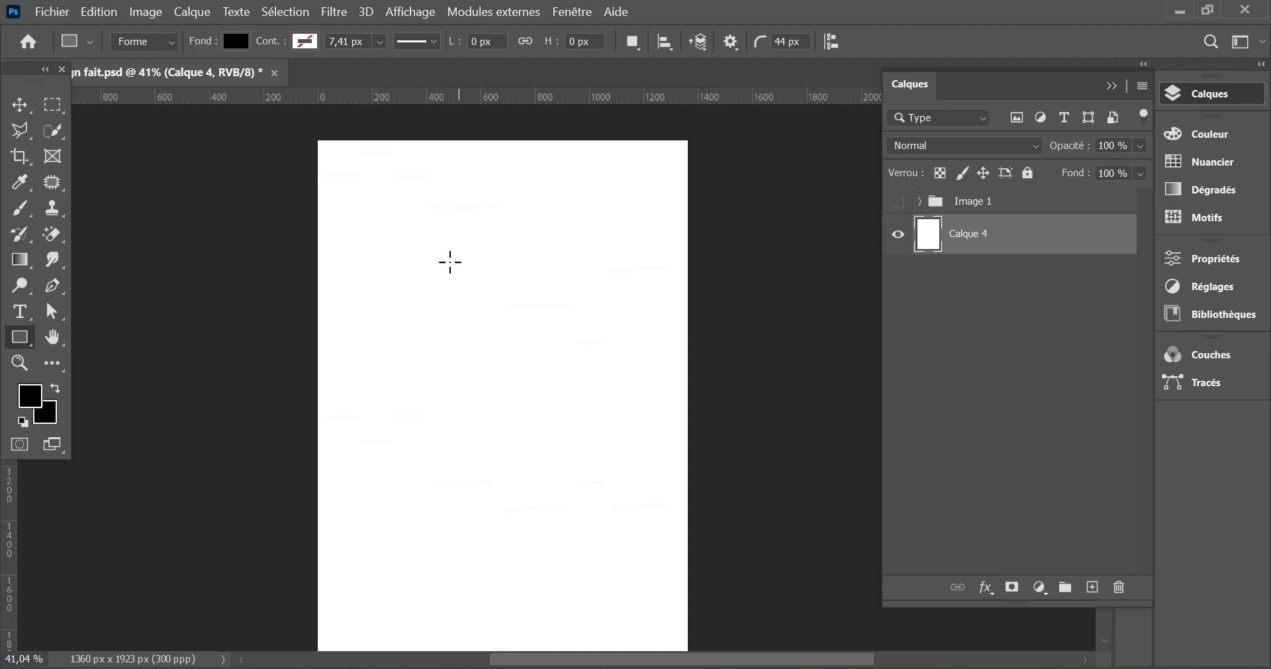
pyautogui.moveTo(433, 203); pyautogui.dragTo(504, 482)
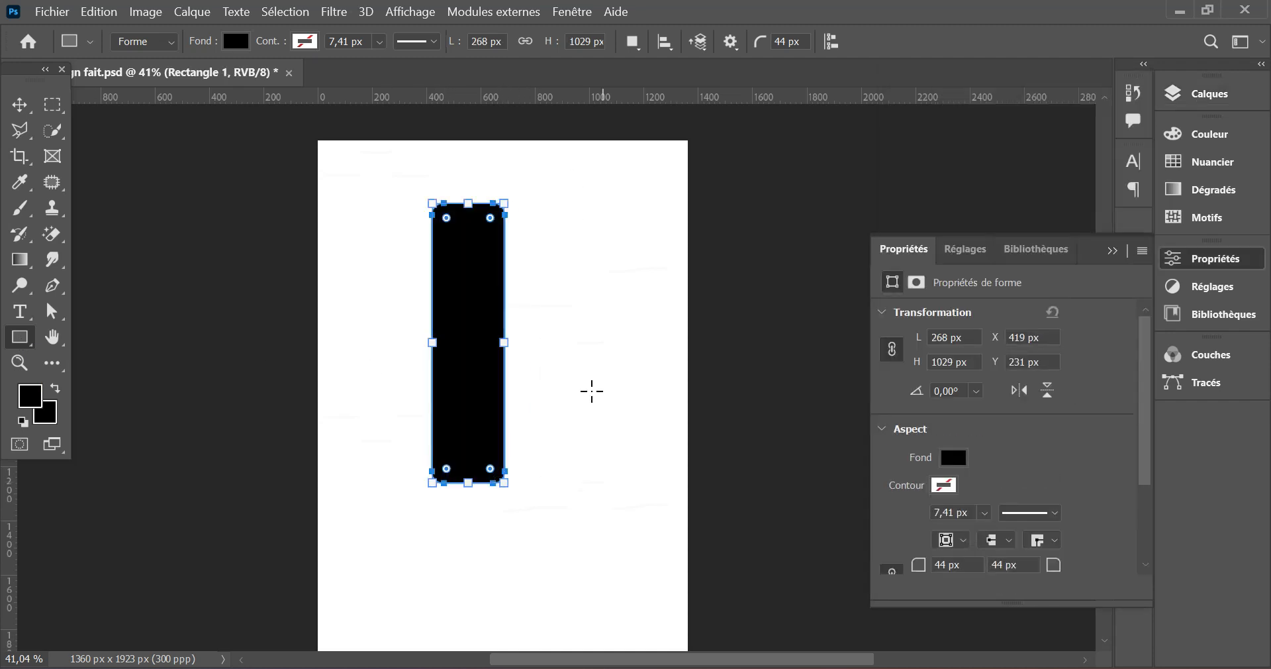
pyautogui.moveTo(492, 224); pyautogui.dragTo(510, 193)
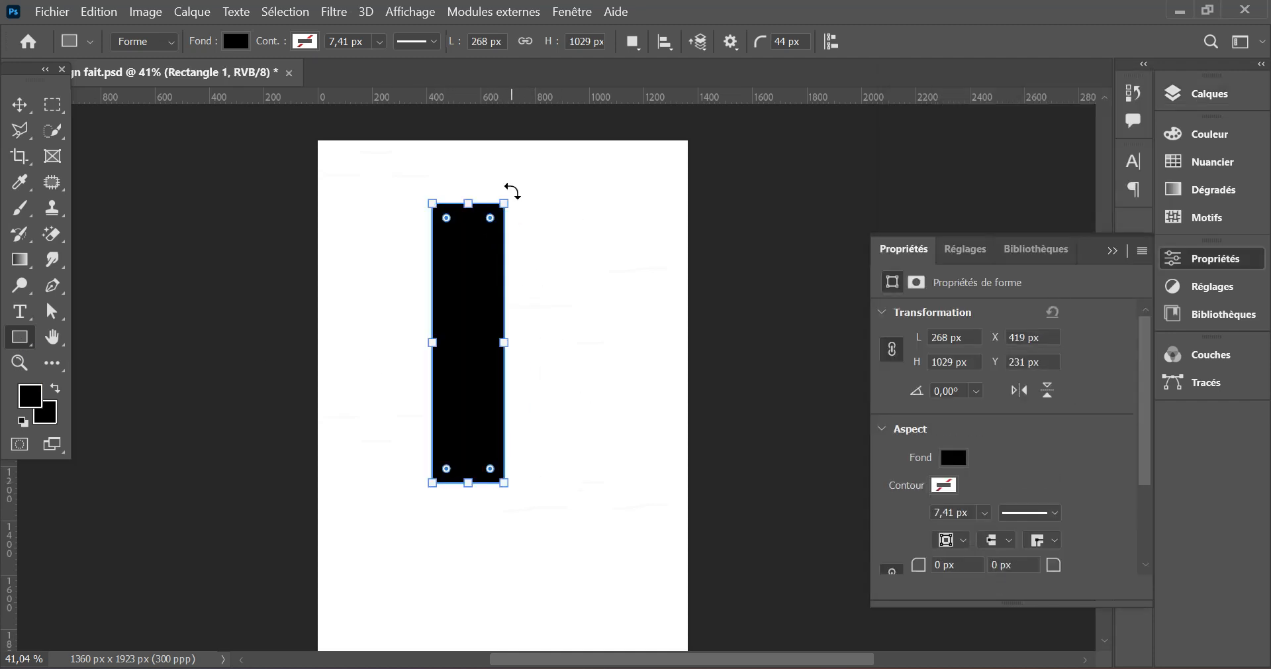
# - Embed the image 2beac994f958155dd938207bc0e47e5f above Rectangle 1 and clip it to that rectangle
pyautogui.click(19, 104)
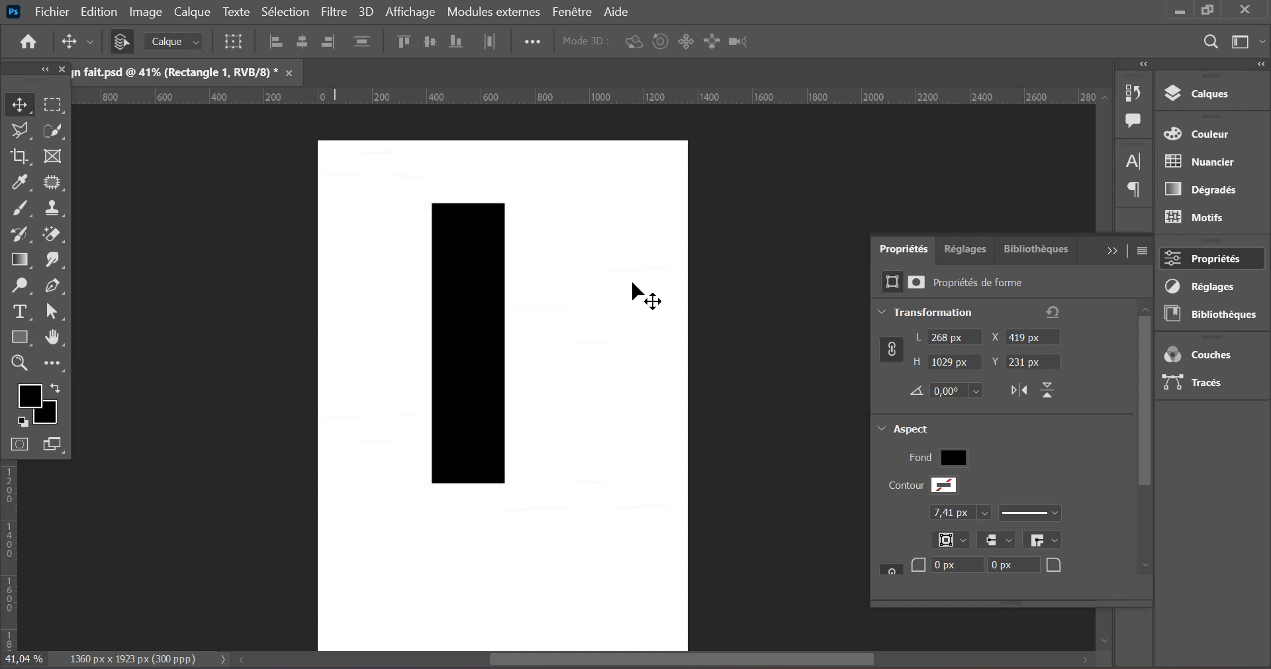
pyautogui.click(1174, 107)
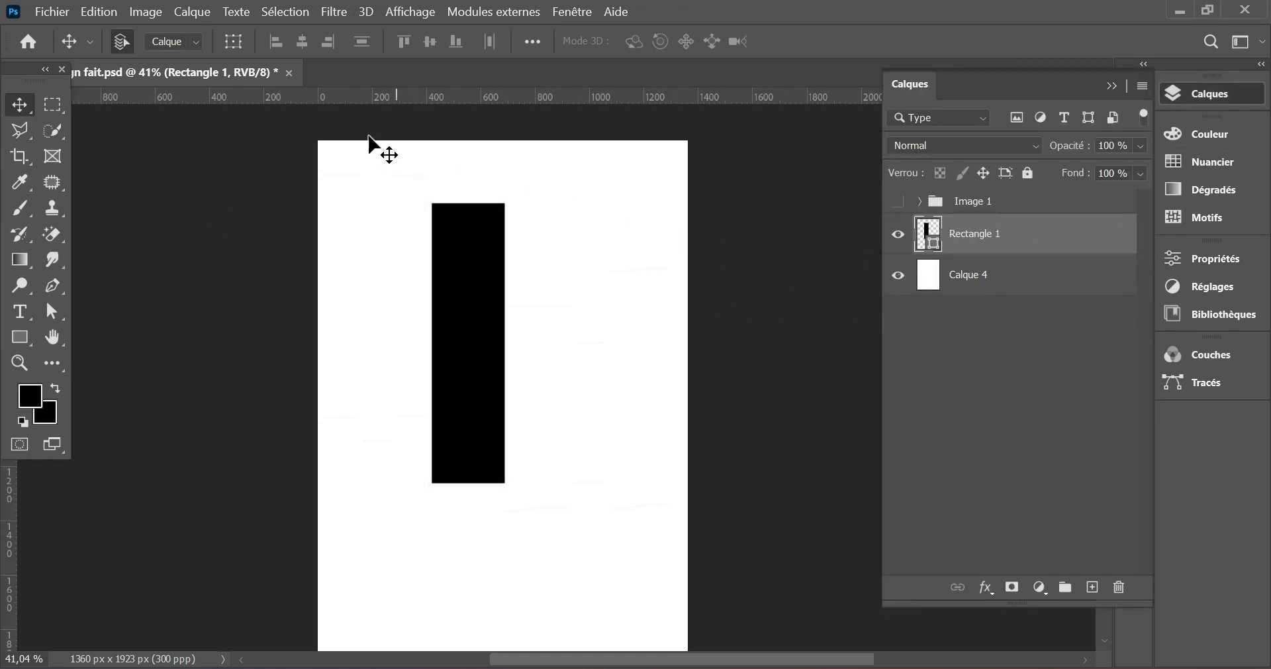
pyautogui.click(51, 12)
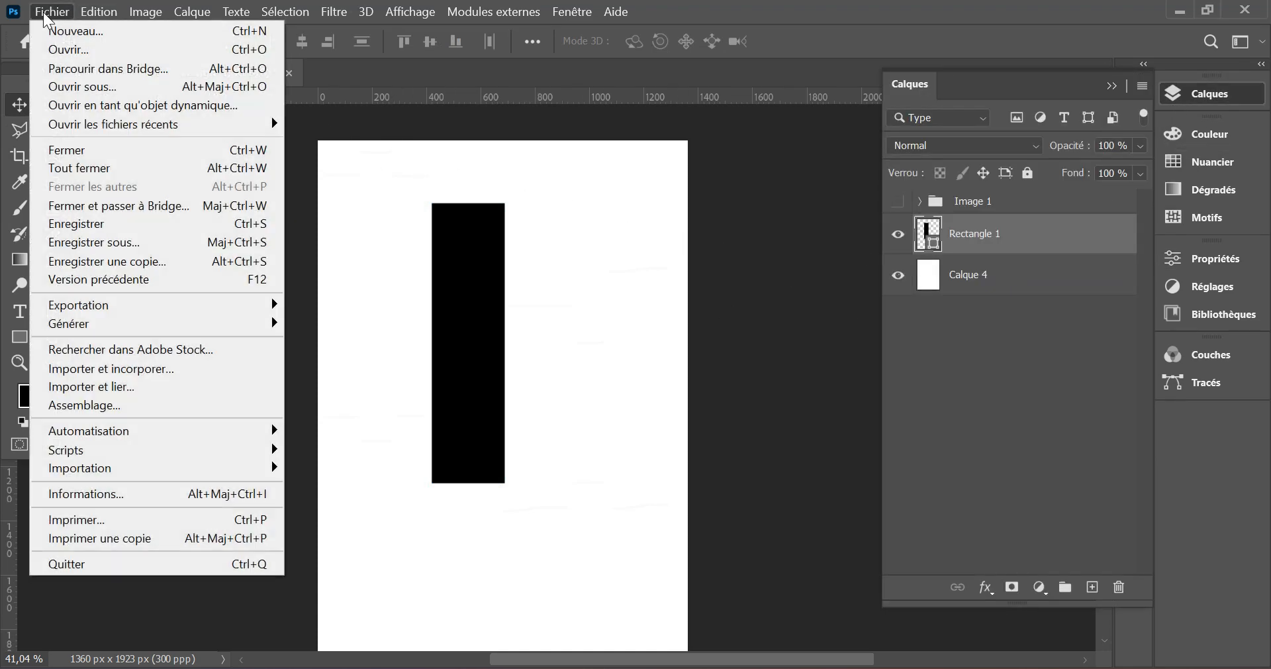
pyautogui.click(123, 367)
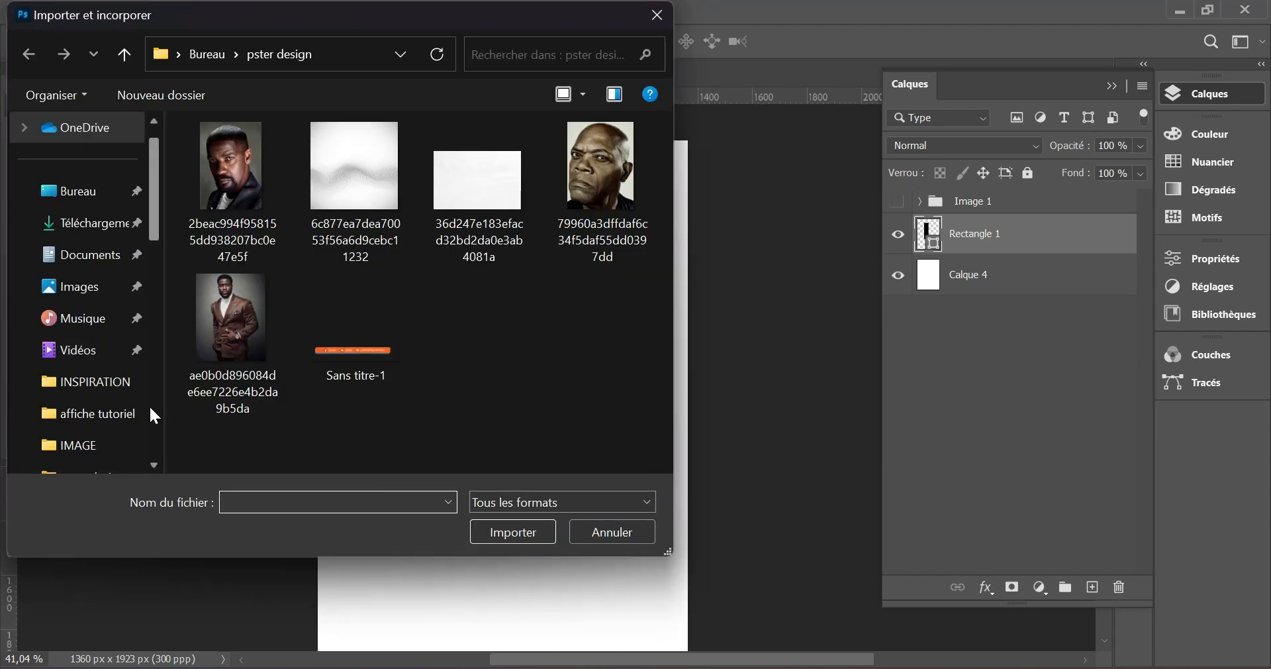
pyautogui.click(235, 172)
pyautogui.click(522, 534)
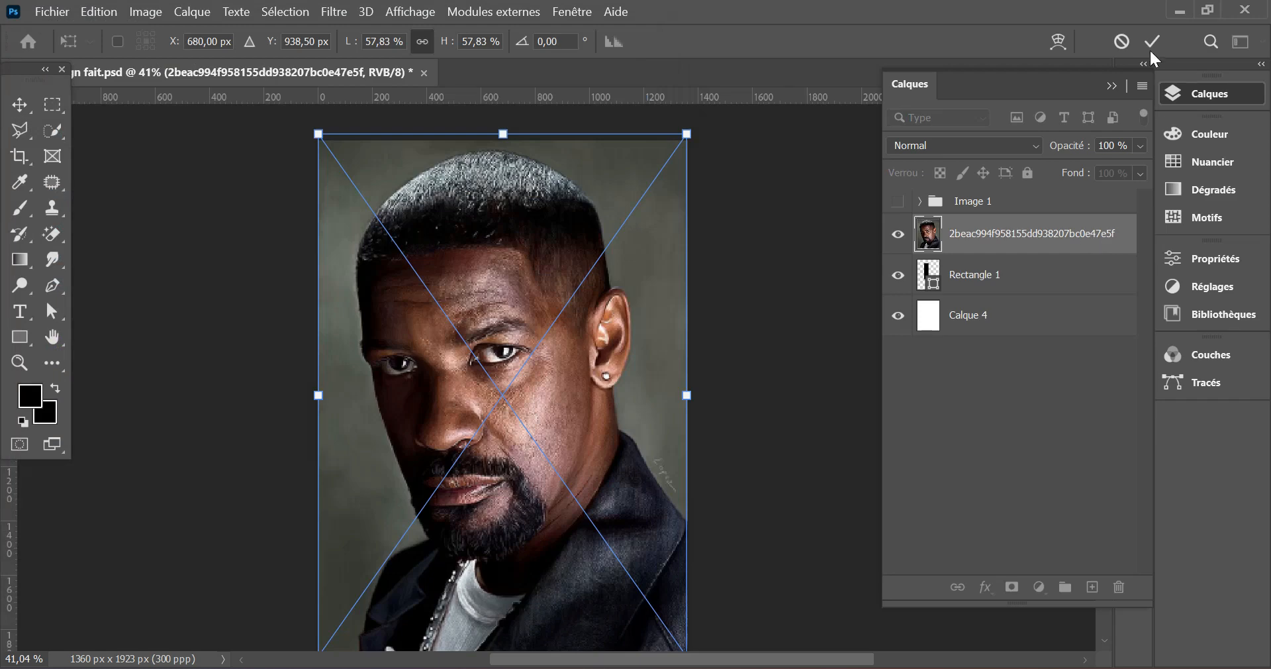
pyautogui.click(1153, 41)
pyautogui.rightClick(1016, 233)
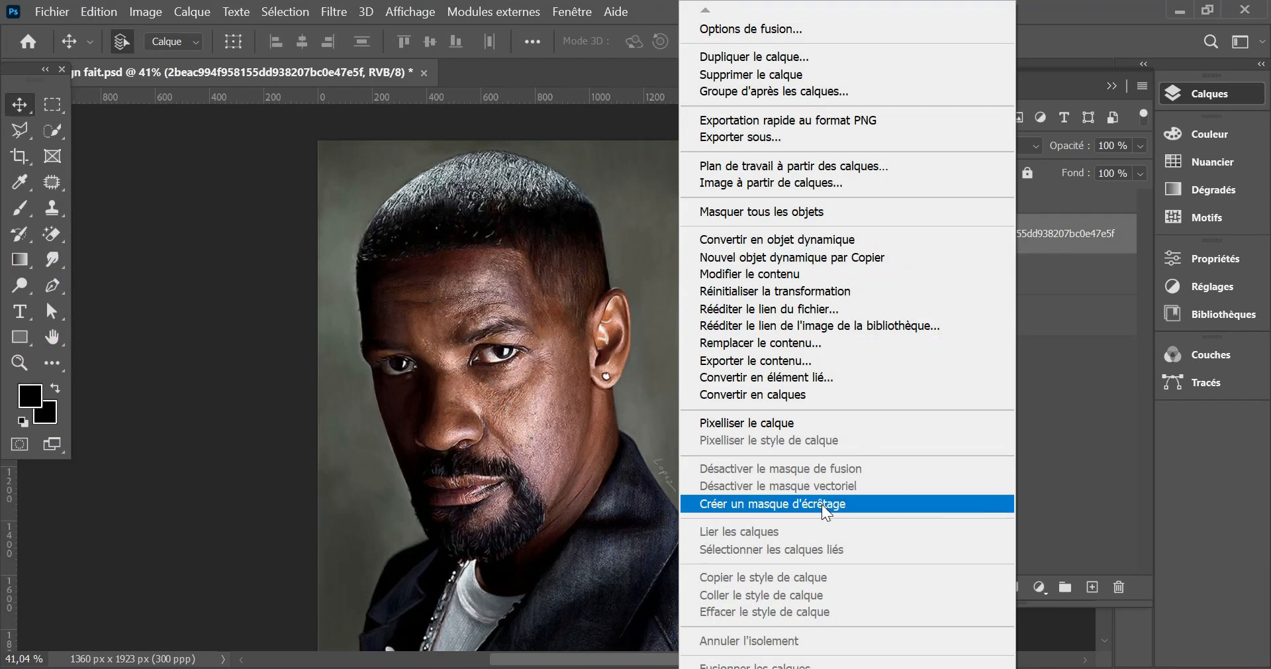
pyautogui.click(826, 506)
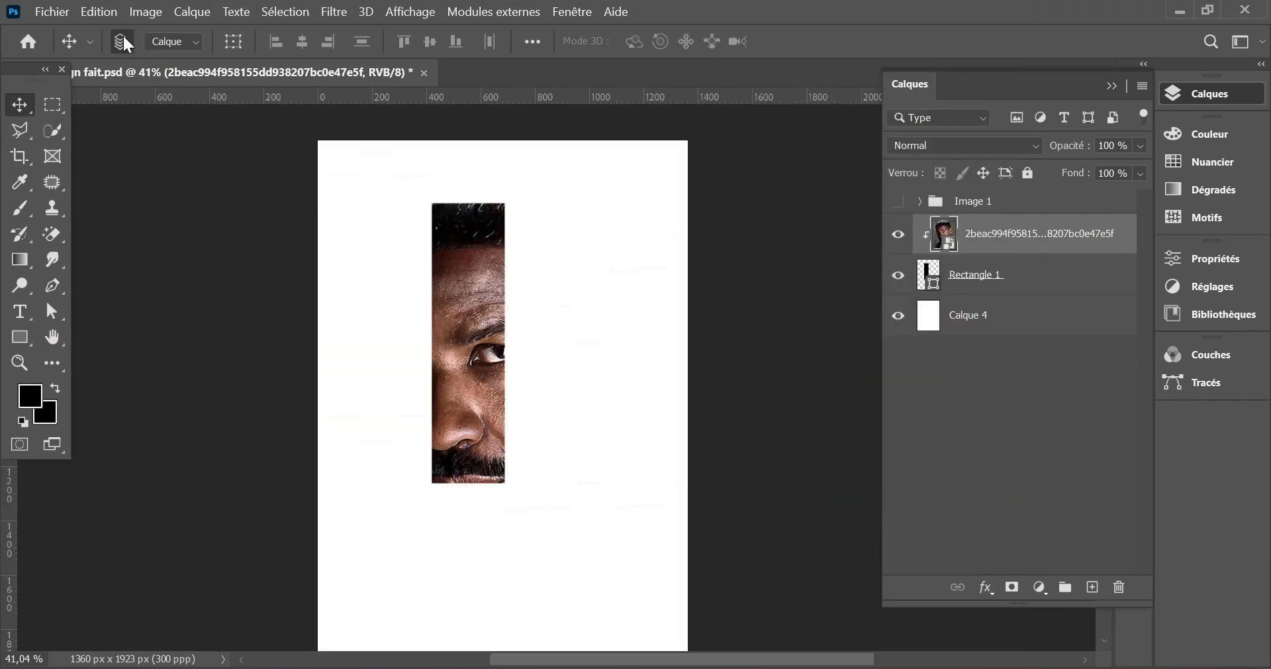
# - Scale down and reposition the portrait clipped to Rectangle 1 with Free Transform so half of the face, from hair to collar, fills the bar
pyautogui.click(100, 12)
pyautogui.click(255, 418)
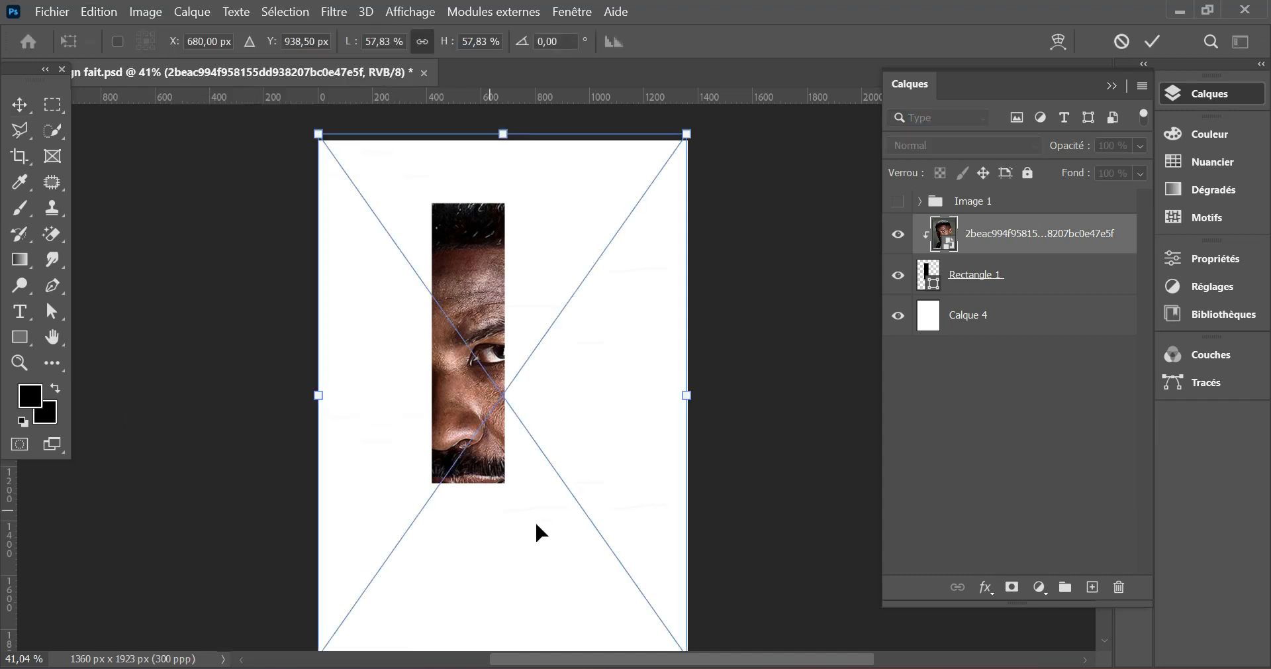
pyautogui.moveTo(690, 399); pyautogui.dragTo(596, 427)
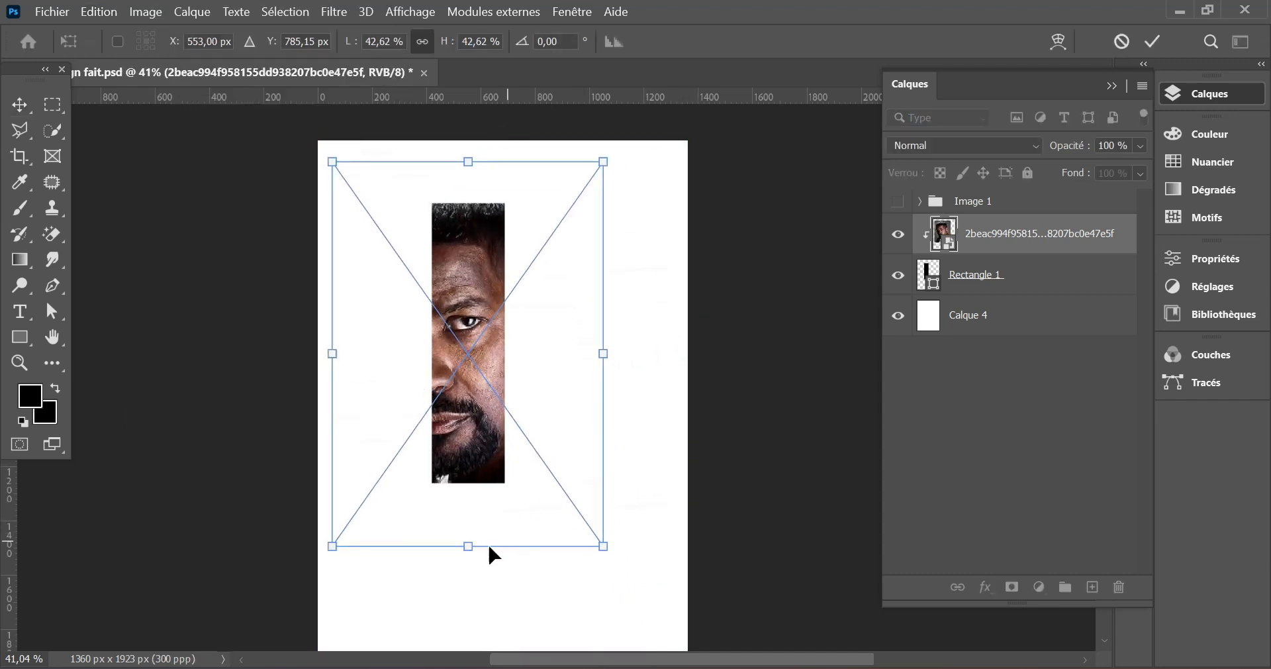
pyautogui.moveTo(468, 546); pyautogui.dragTo(470, 517)
pyautogui.click(1155, 42)
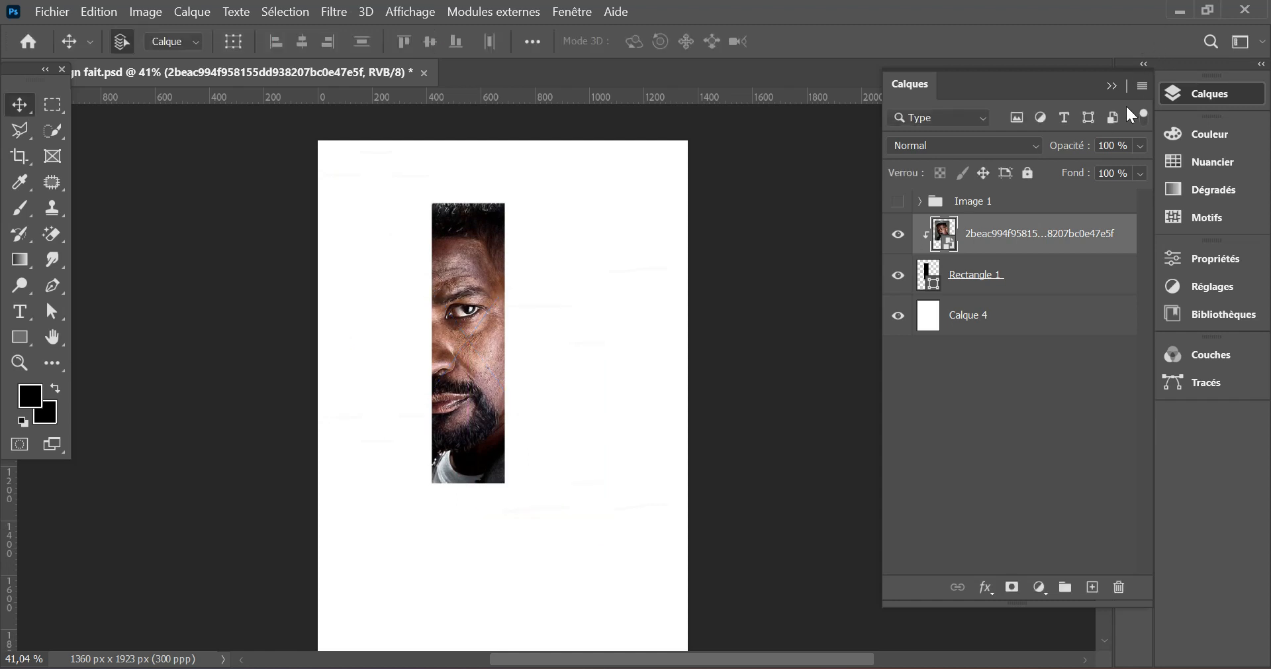
# - Group the clipped portrait with Rectangle 1, name the group Image2, and hide it
pyautogui.keyDown('shift'); pyautogui.click(991, 277); pyautogui.keyUp('shift')
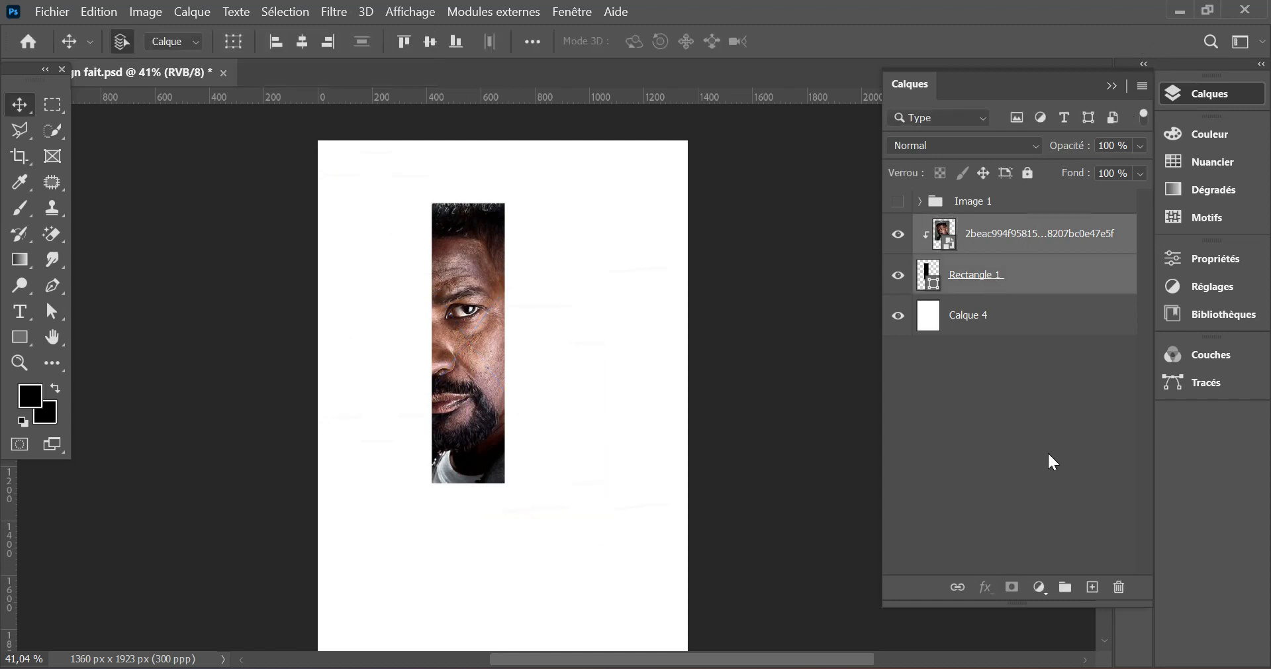
pyautogui.click(1066, 587)
pyautogui.doubleClick(974, 226)
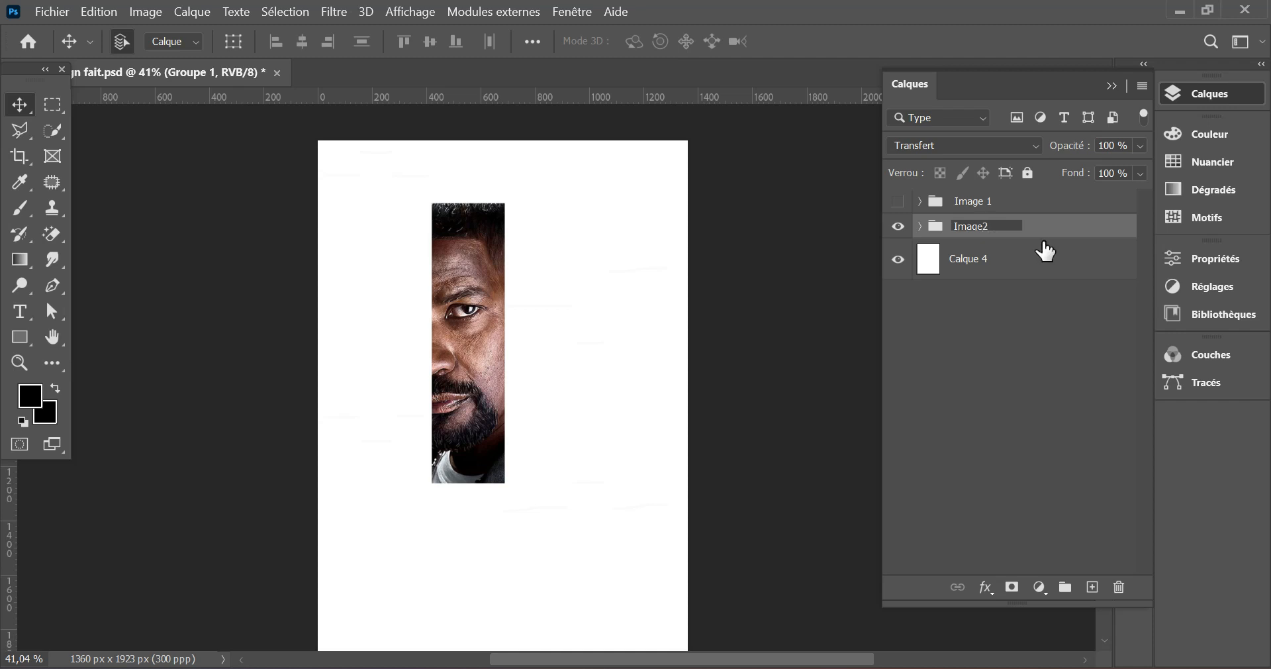
pyautogui.press('Return')
pyautogui.click(898, 226)
# - Draw a black rectangle about 279 × 764 px above Calque 4, right of the page centre, and reduce its corner radii to 13 px
pyautogui.click(995, 268)
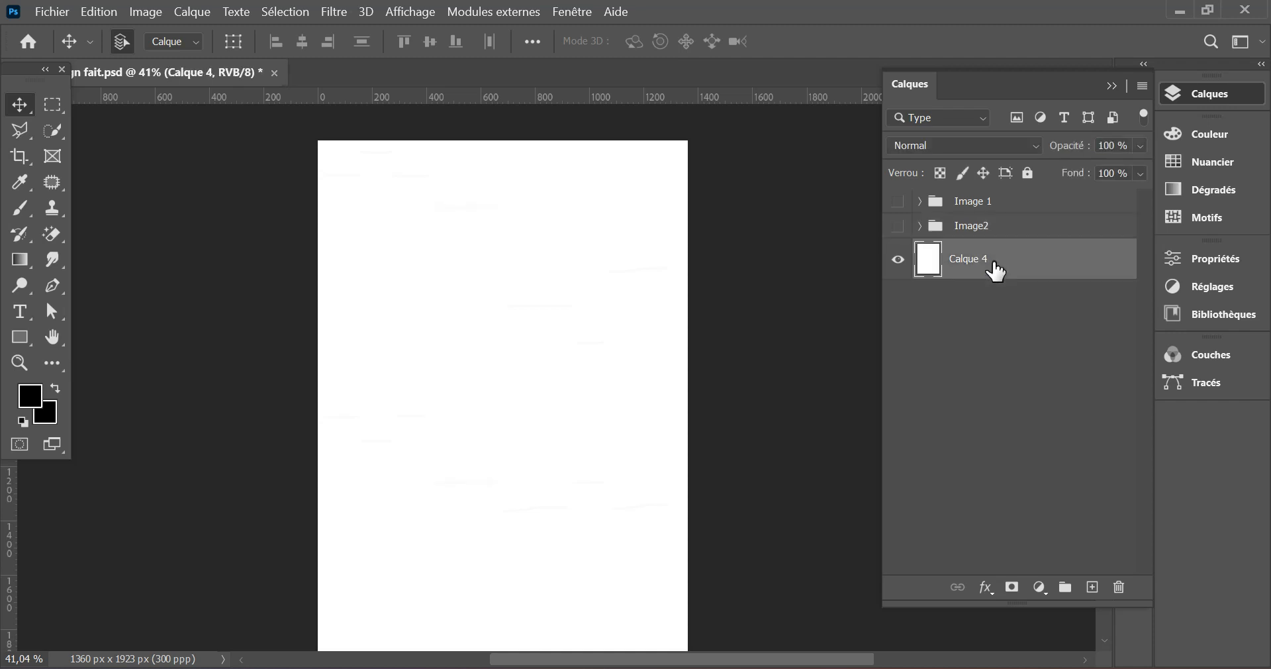
pyautogui.click(26, 336)
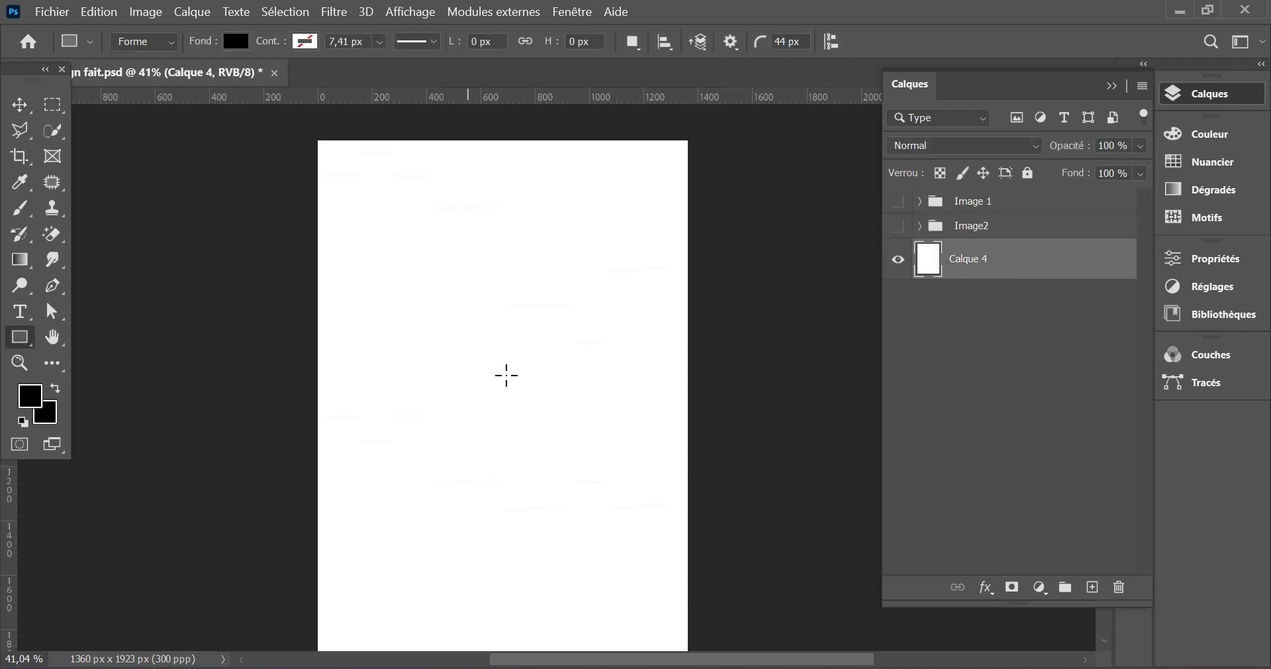
pyautogui.moveTo(504, 309); pyautogui.dragTo(580, 510)
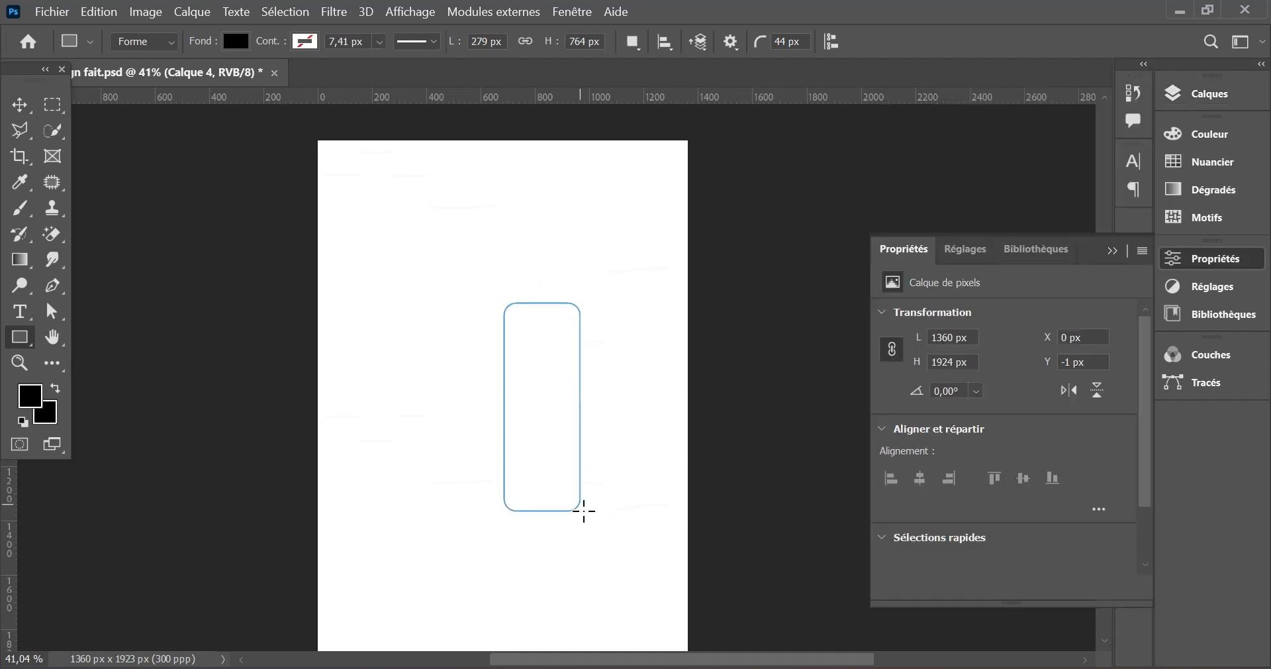
pyautogui.moveTo(568, 323); pyautogui.dragTo(574, 304)
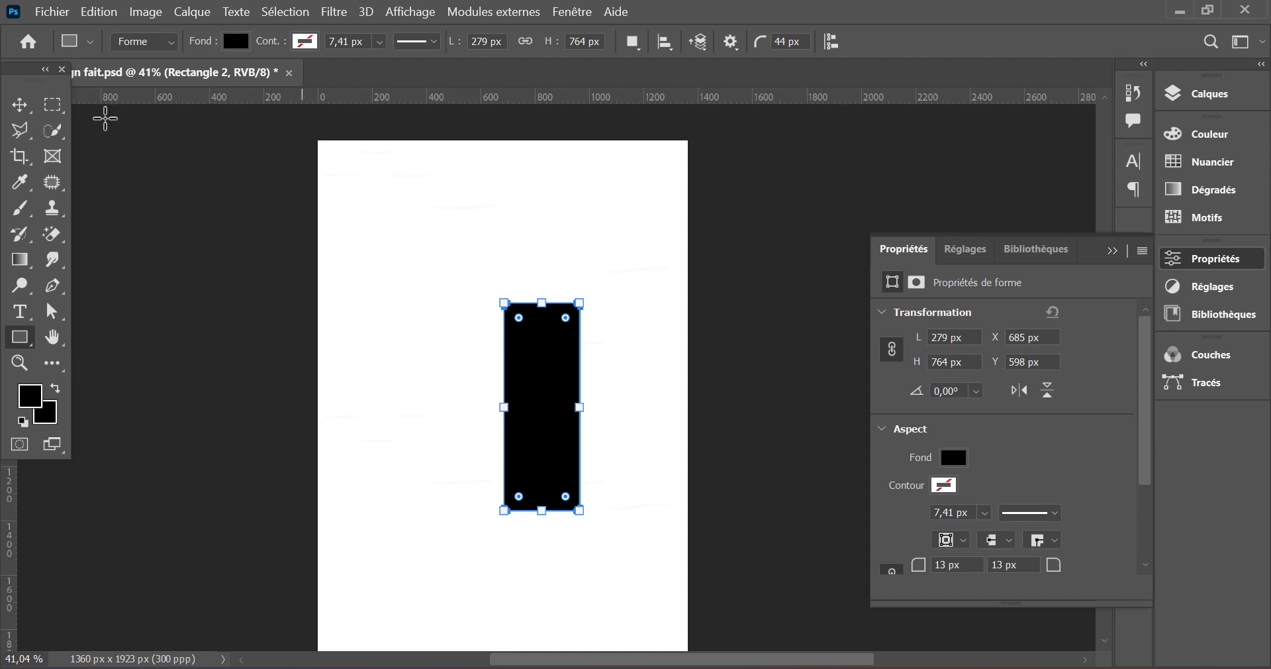
# - Duplicate the rounded rectangle to its right and resize the copy into a narrower, shorter bar with a small gap between them
pyautogui.click(20, 105)
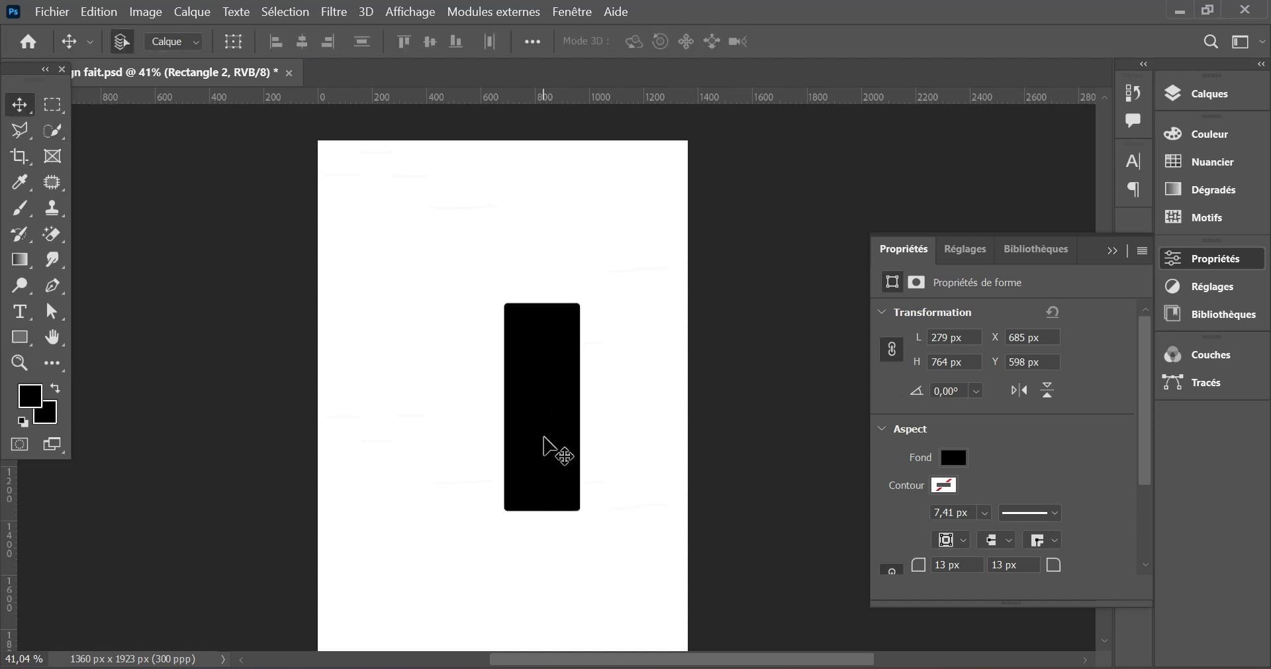
pyautogui.moveTo(553, 448); pyautogui.dragTo(630, 423)
pyautogui.hotkey('ctrl', 't')
pyautogui.moveTo(626, 281); pyautogui.dragTo(646, 344)
pyautogui.moveTo(659, 417); pyautogui.dragTo(617, 418)
pyautogui.press('Return')
# - Duplicate Rectangle 2 near the page's right edge and resize the copy to about 208 × 893 px as the tallest bar
pyautogui.moveTo(539, 434); pyautogui.dragTo(656, 400)
pyautogui.hotkey('ctrl', 't')
pyautogui.scroll(-1, 649, 470)
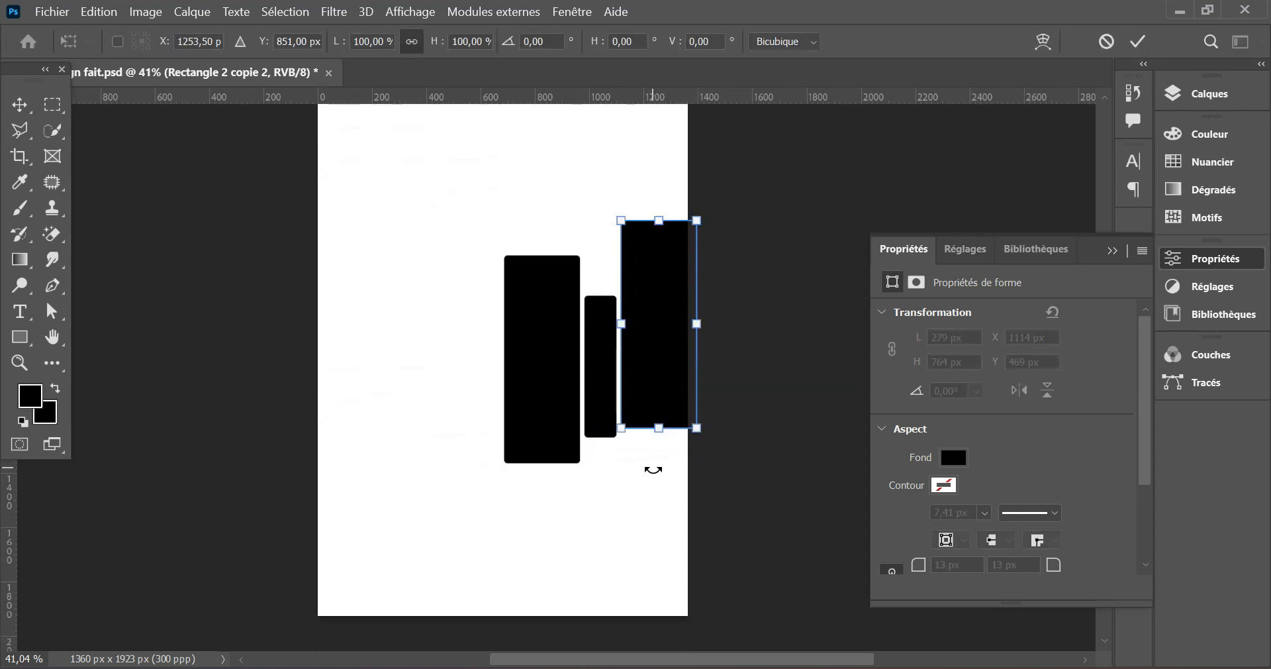
pyautogui.moveTo(661, 428); pyautogui.dragTo(660, 465)
pyautogui.moveTo(697, 341); pyautogui.dragTo(675, 344)
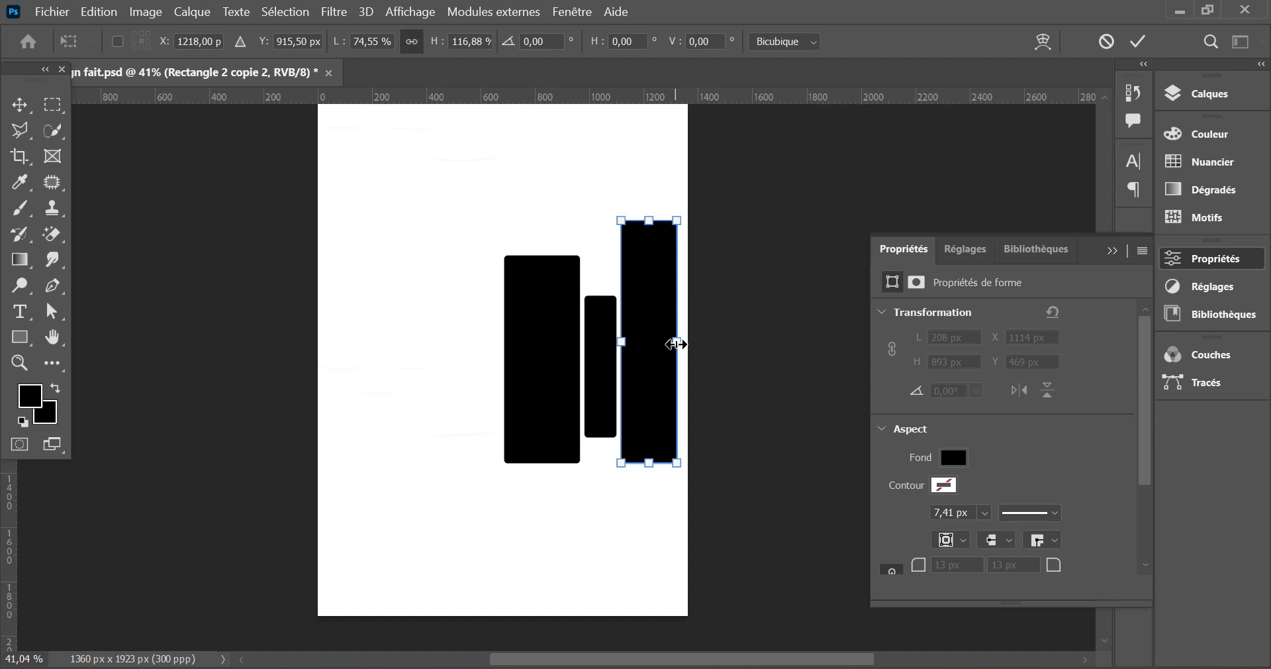
pyautogui.click(1138, 44)
# - Shorten Rectangle 2 from its lower edge to about 93.98% of its height with Free Transform
pyautogui.click(539, 396)
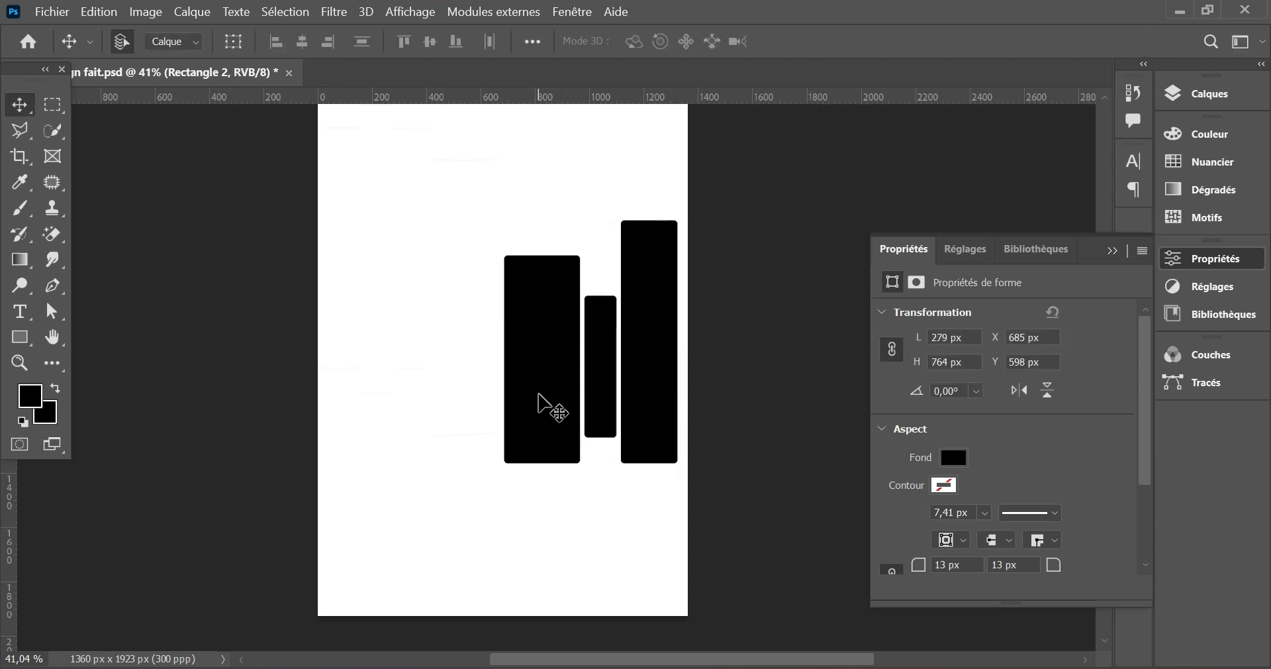
pyautogui.click(1210, 94)
pyautogui.click(899, 341)
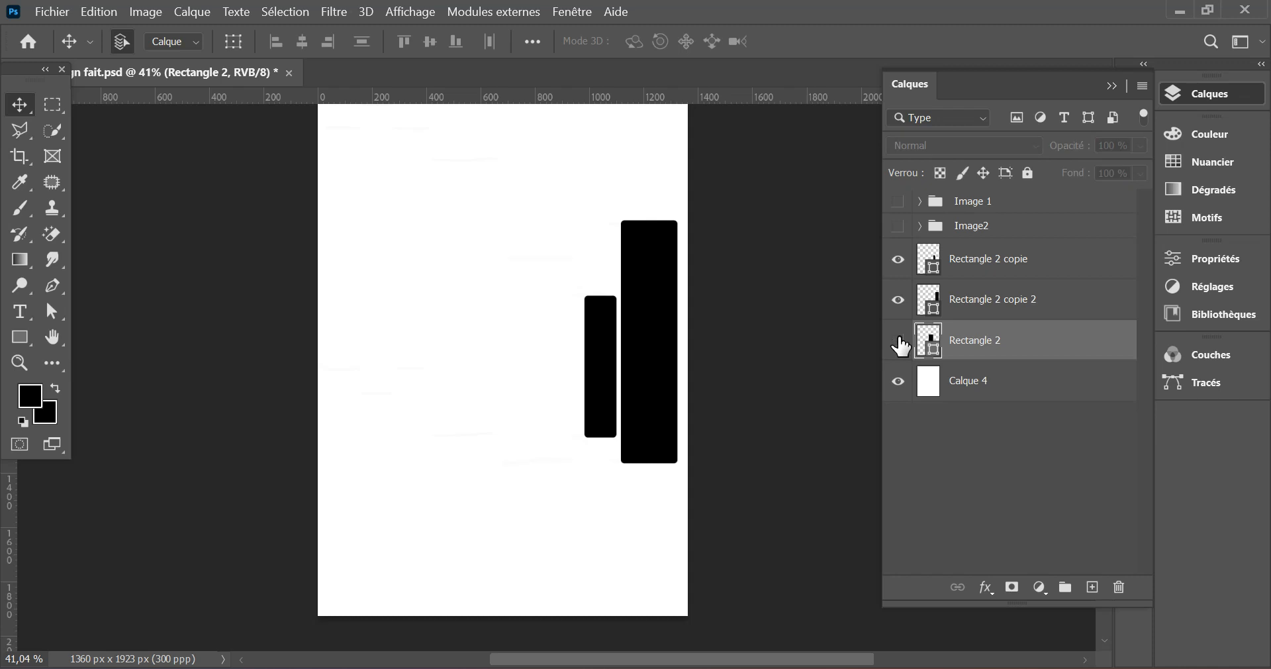
pyautogui.click(899, 341)
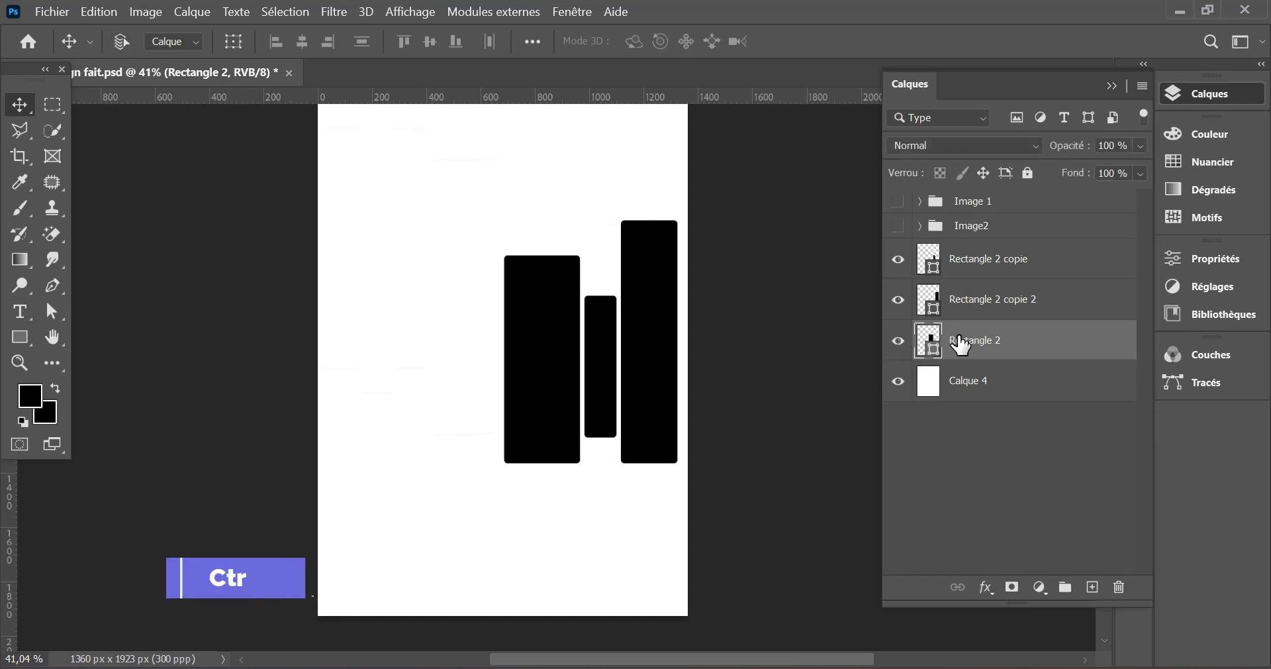
pyautogui.hotkey('ctrl', 't')
pyautogui.moveTo(545, 466); pyautogui.dragTo(549, 455)
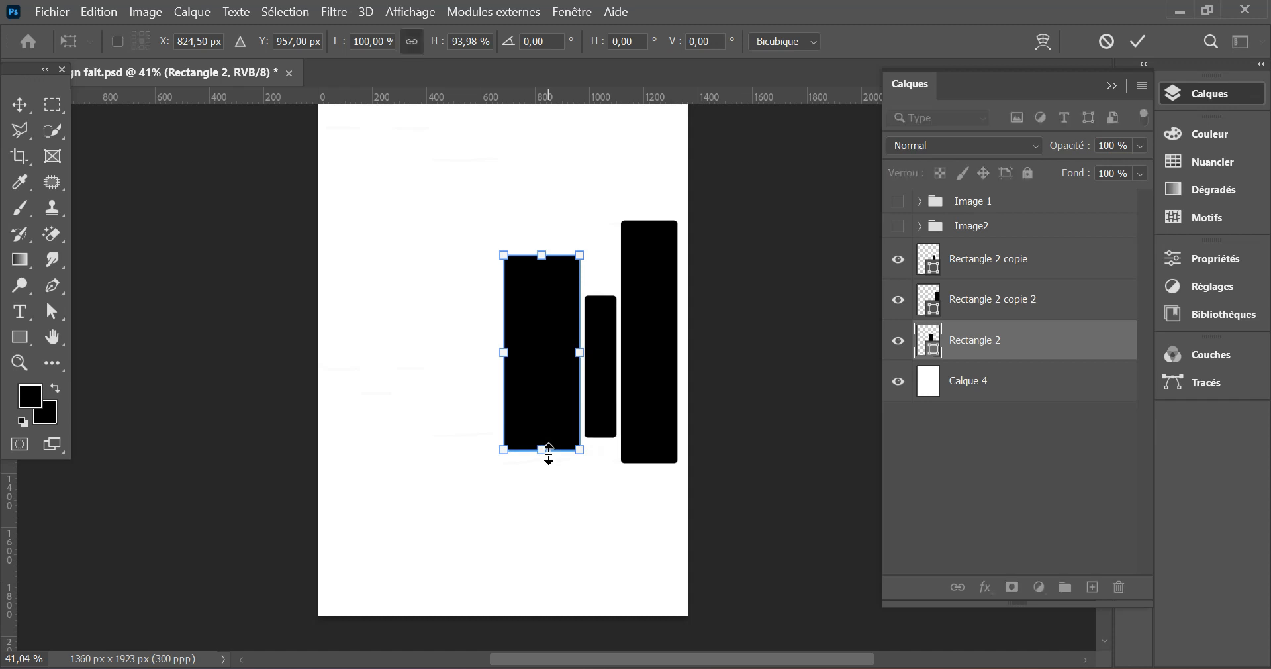
pyautogui.click(1139, 42)
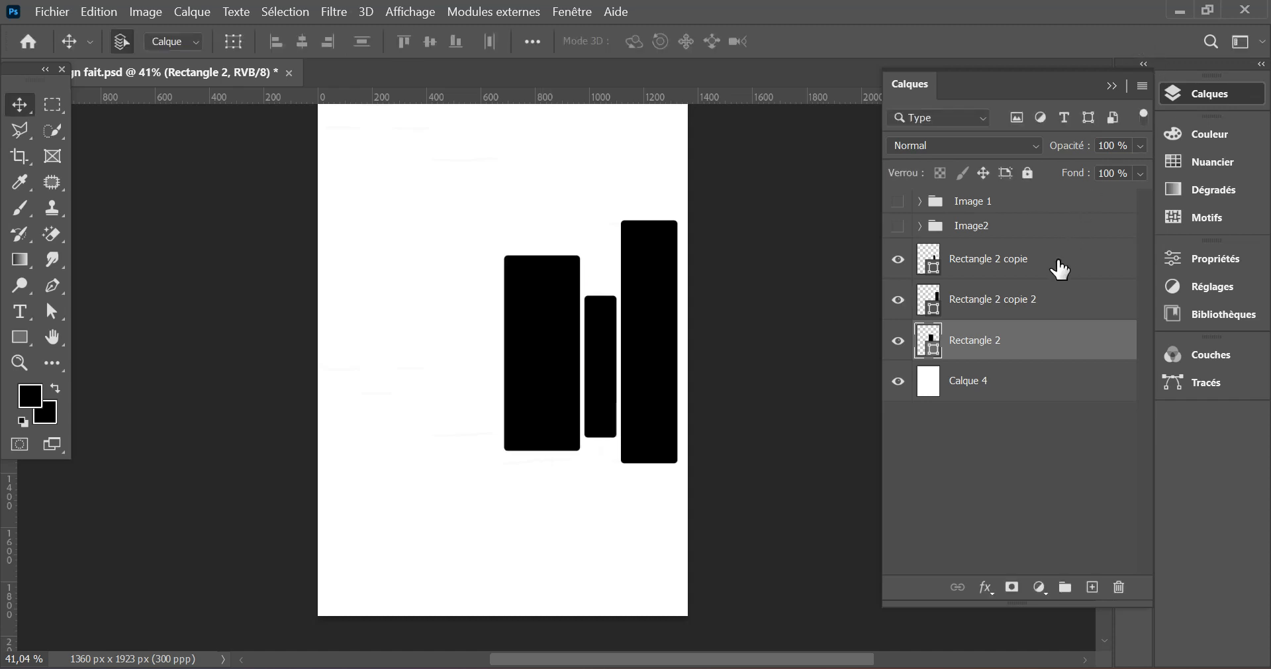
# - Nudge the three black bars to the right, leaving narrow, even gaps between them
pyautogui.click(675, 358)
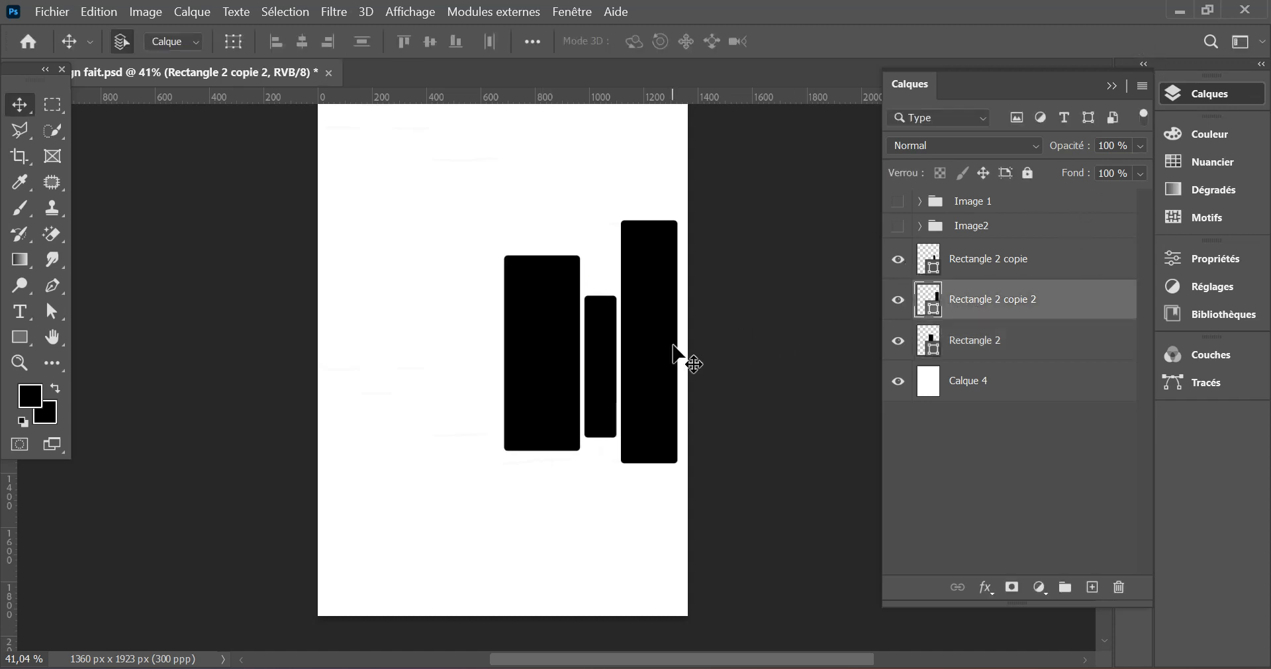
pyautogui.press('Right')
pyautogui.press('Right')
pyautogui.press('Right')
pyautogui.press('Right')
pyautogui.press('Right')
pyautogui.press('Right')
pyautogui.press('Right')
pyautogui.press('Right')
pyautogui.press('Right')
pyautogui.press('Right')
pyautogui.press('Right')
pyautogui.press('Right')
pyautogui.click(592, 379)
pyautogui.press('Right')
pyautogui.press('Right')
pyautogui.press('Right')
pyautogui.press('Right')
pyautogui.press('Right')
pyautogui.press('Right')
pyautogui.press('Right')
pyautogui.press('Right')
pyautogui.press('Right')
pyautogui.press('Right')
pyautogui.press('Right')
pyautogui.press('Right')
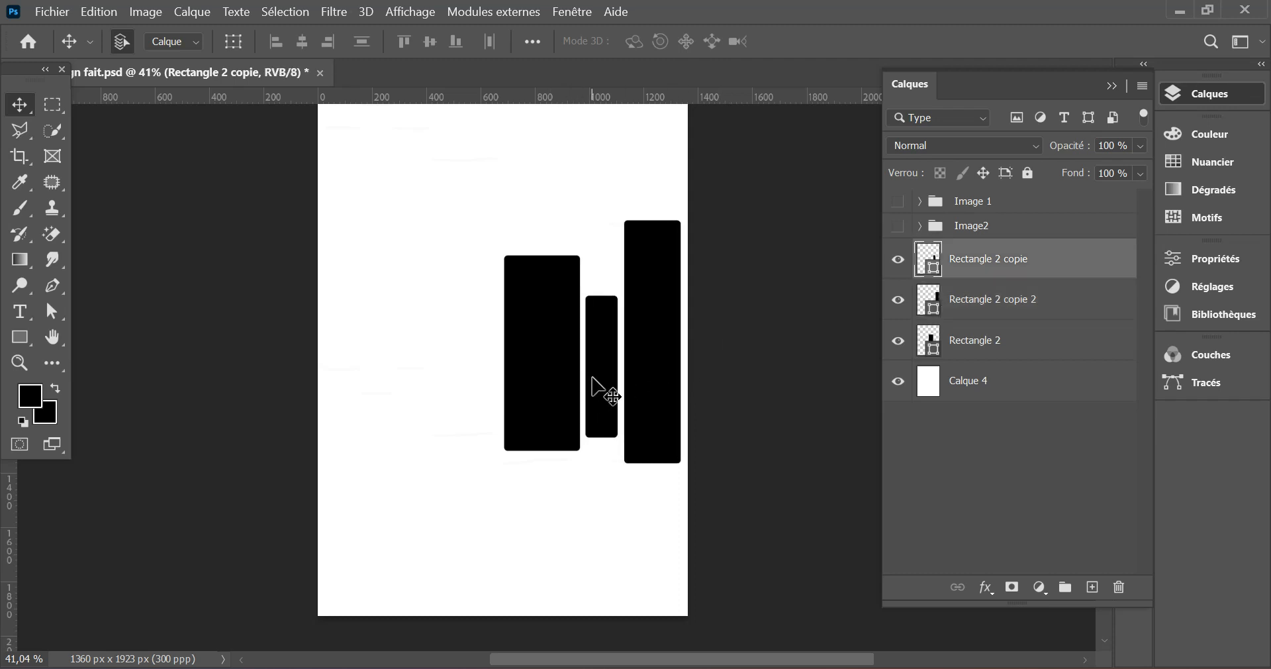
pyautogui.click(555, 374)
pyautogui.press('Right')
pyautogui.press('Right')
pyautogui.press('Right')
pyautogui.press('Right')
pyautogui.press('Right')
pyautogui.press('Right')
pyautogui.press('Right')
pyautogui.press('Right')
pyautogui.press('Right')
pyautogui.press('Right')
pyautogui.press('Right')
pyautogui.press('Right')
pyautogui.press('Right')
pyautogui.press('Right')
pyautogui.press('Right')
pyautogui.press('Right')
pyautogui.press('Right')
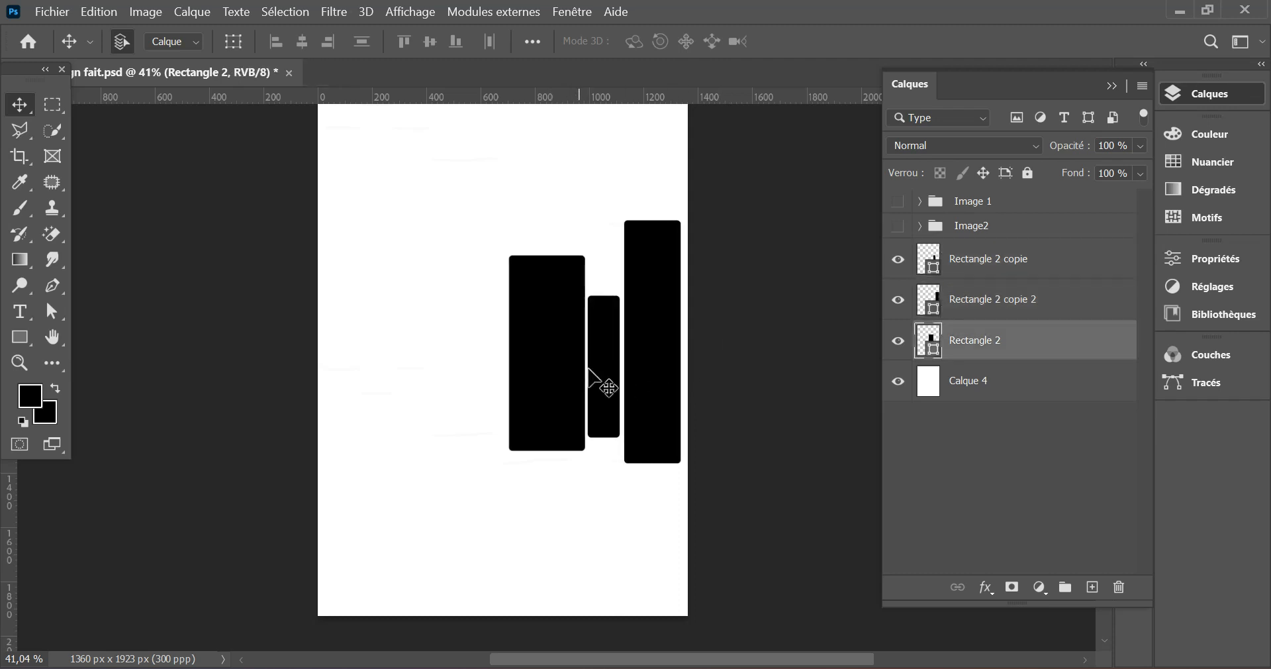
pyautogui.click(596, 367)
pyautogui.click(556, 374)
pyautogui.press('Right')
pyautogui.press('Right')
pyautogui.press('Right')
pyautogui.press('Right')
pyautogui.press('Right')
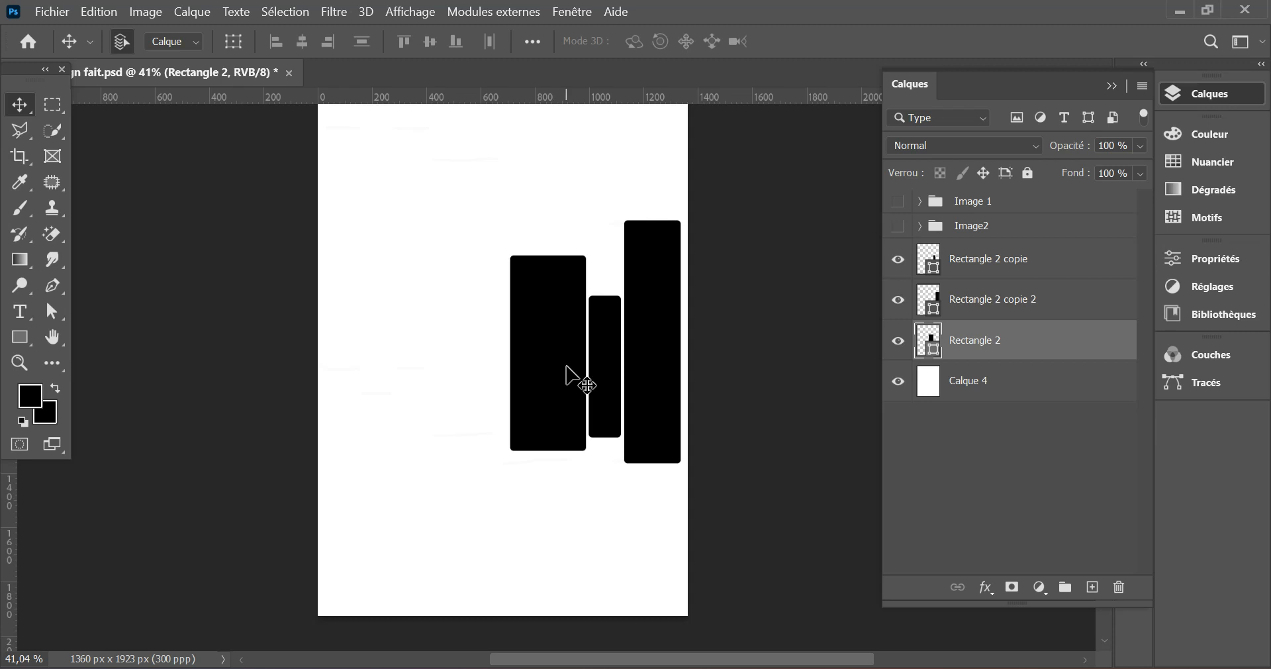
# - Show the Image 1 and Image2 groups again alongside the three black bars
pyautogui.click(1002, 262)
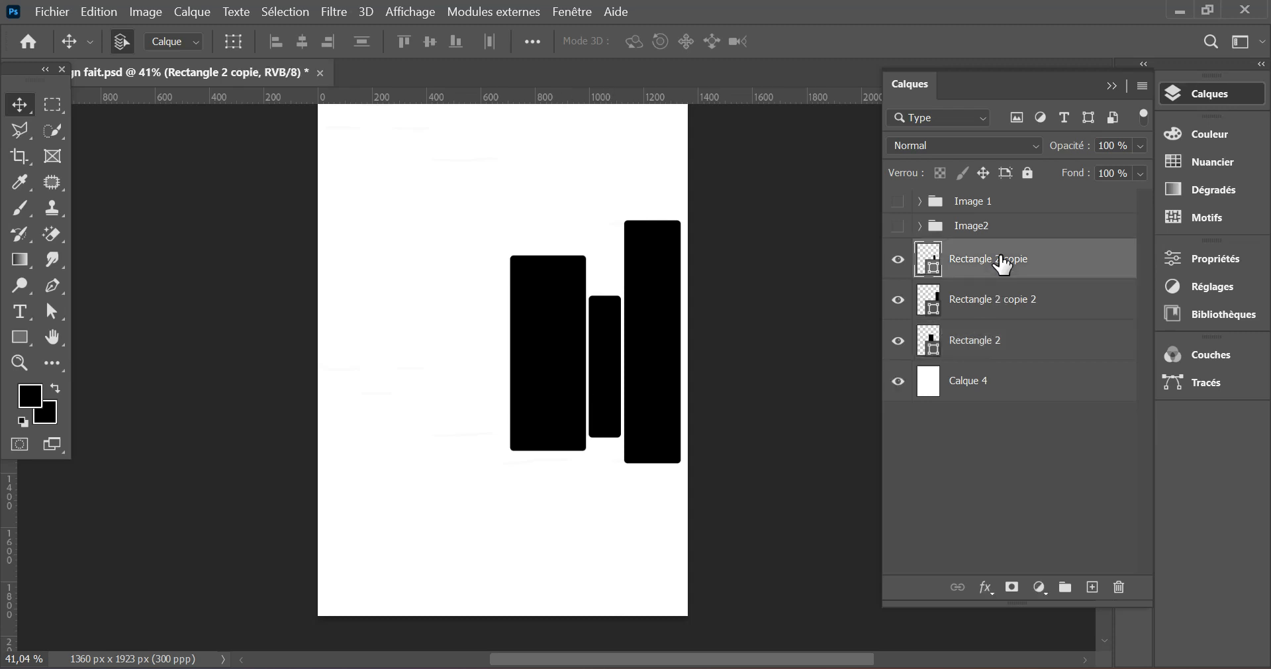
pyautogui.click(898, 227)
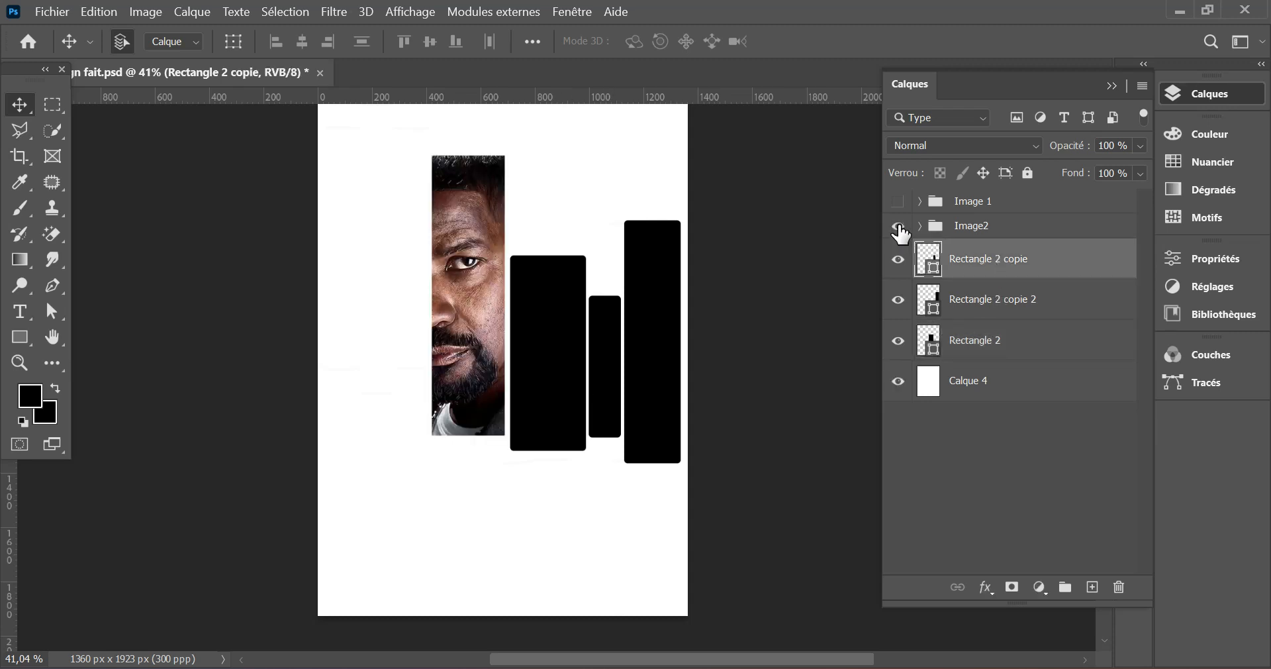
pyautogui.click(898, 227)
pyautogui.click(898, 201)
pyautogui.click(898, 227)
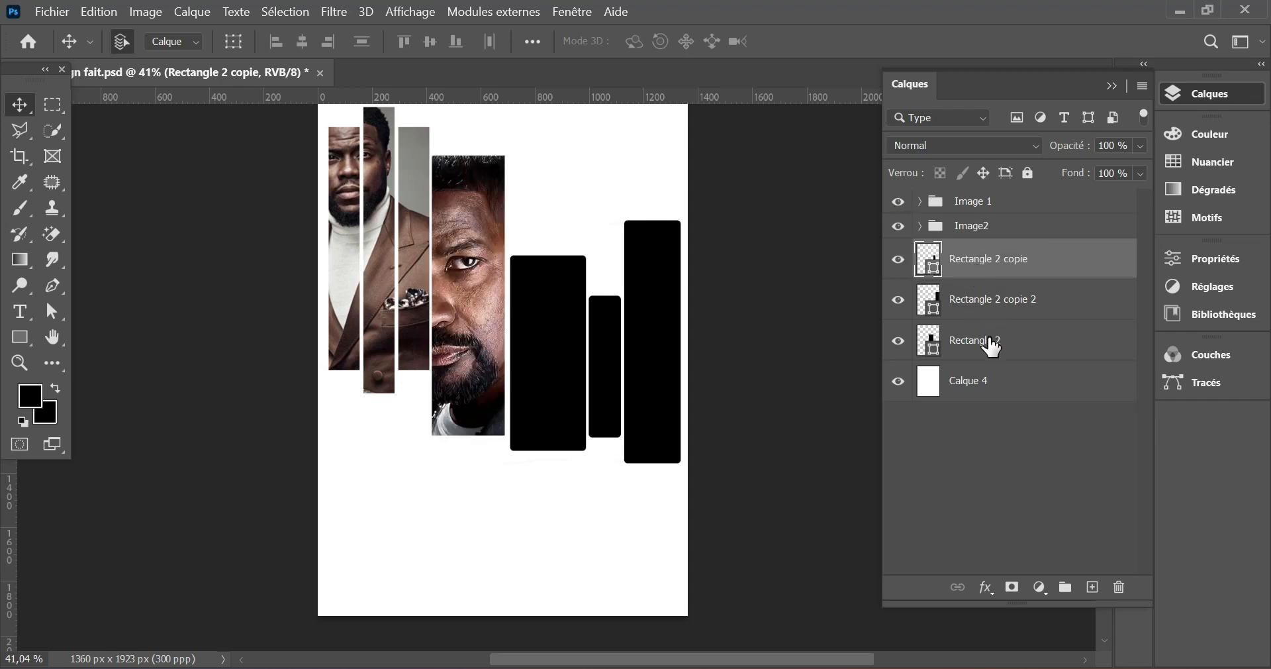
# - Convert Rectangle 2, Rectangle 2 copie and Rectangle 2 copie 2 into a single smart object
pyautogui.keyDown('shift'); pyautogui.click(985, 354); pyautogui.keyUp('shift')
pyautogui.rightClick(1015, 307)
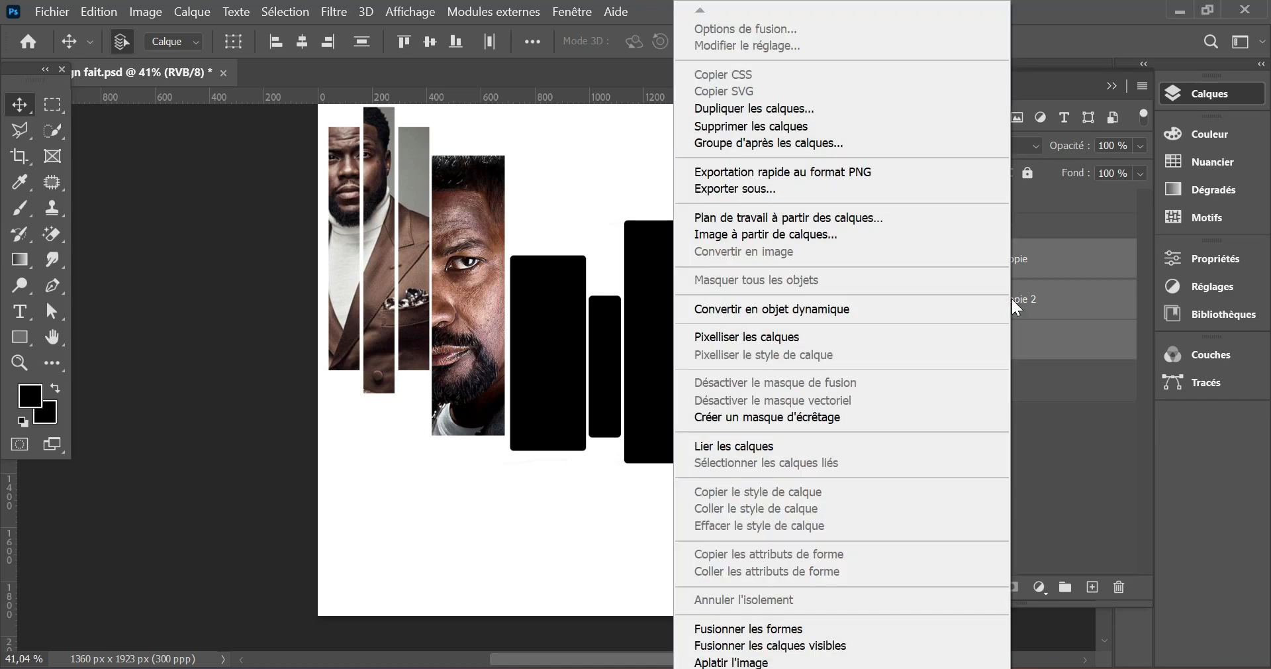
pyautogui.click(999, 306)
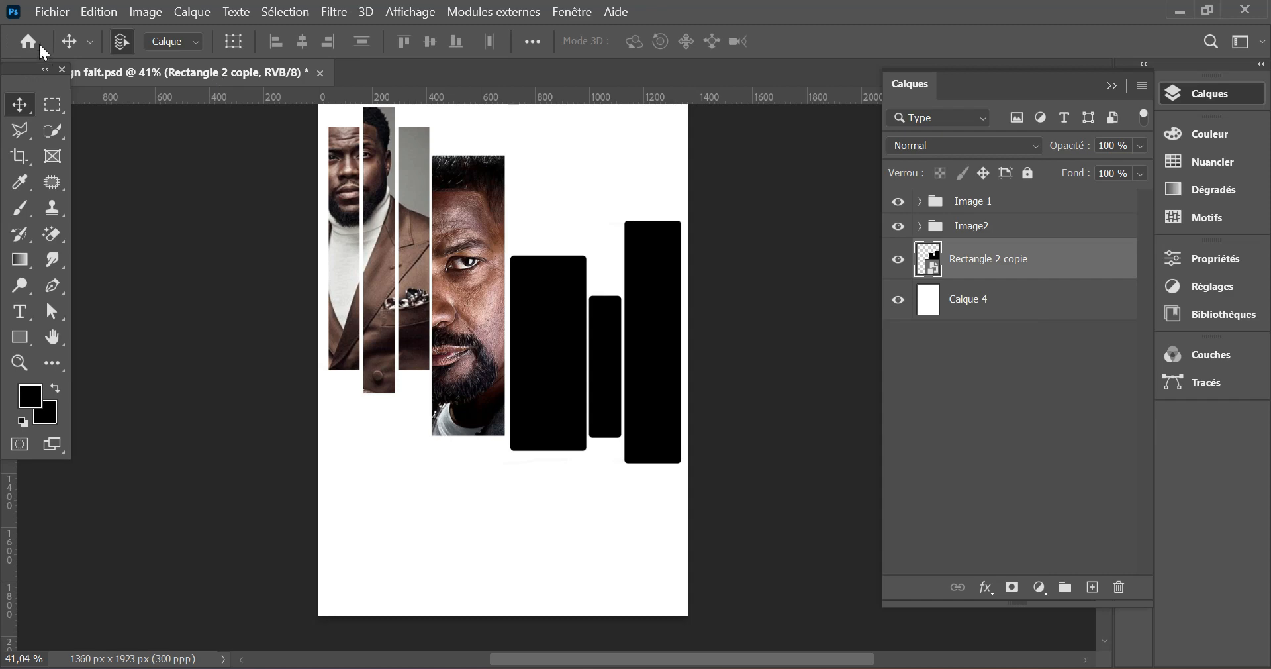
# - Embed the image 79960a3dffdaf6c34f5daf55dd0397dd above the Rectangle 2 copie smart object and clip it to the three bars
pyautogui.click(49, 12)
pyautogui.click(148, 369)
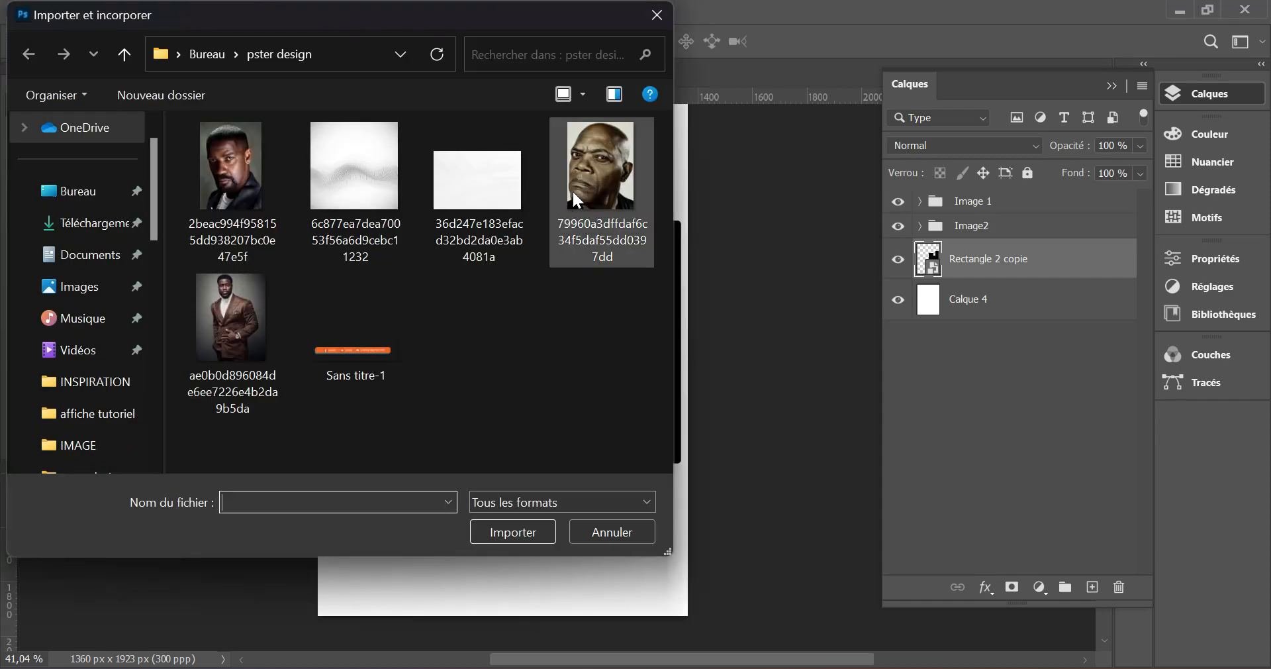
pyautogui.click(572, 189)
pyautogui.click(501, 534)
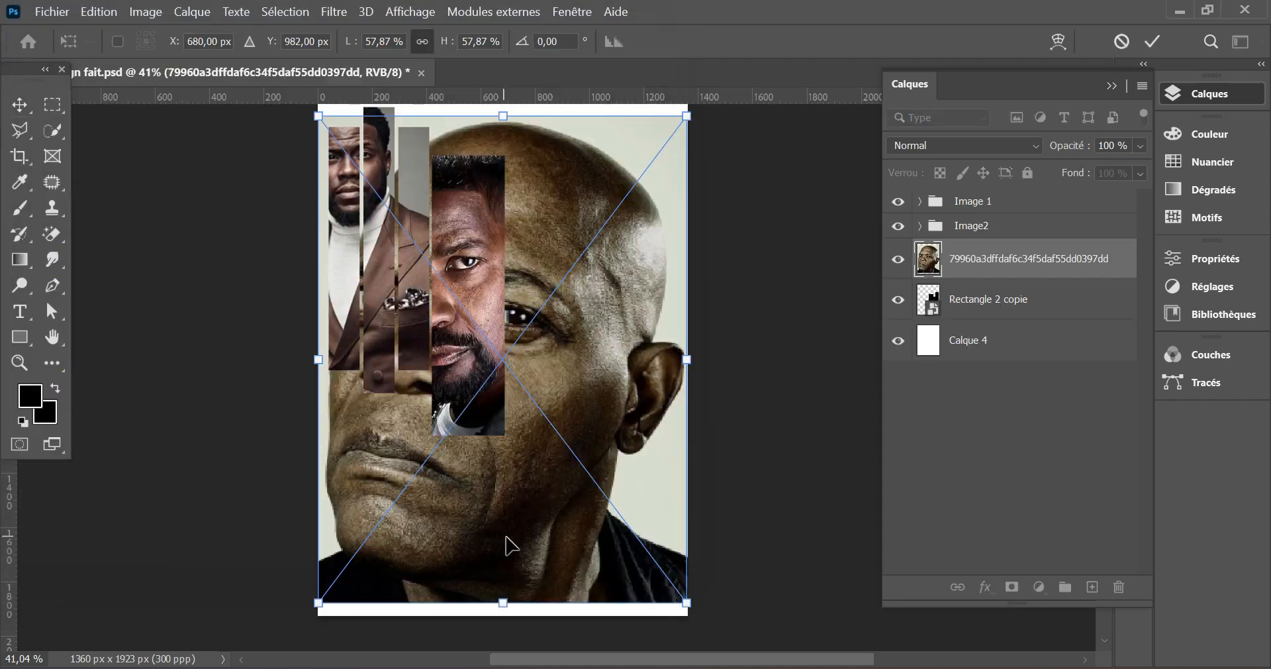
pyautogui.click(1152, 41)
pyautogui.rightClick(1045, 256)
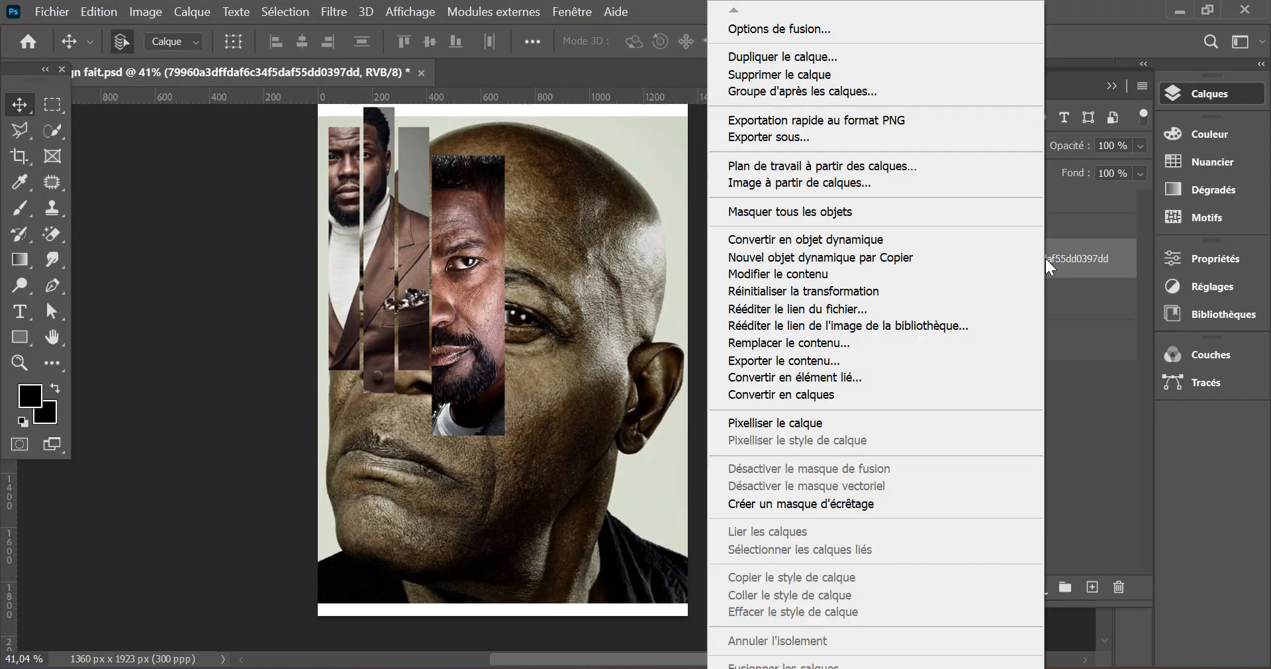
pyautogui.click(922, 502)
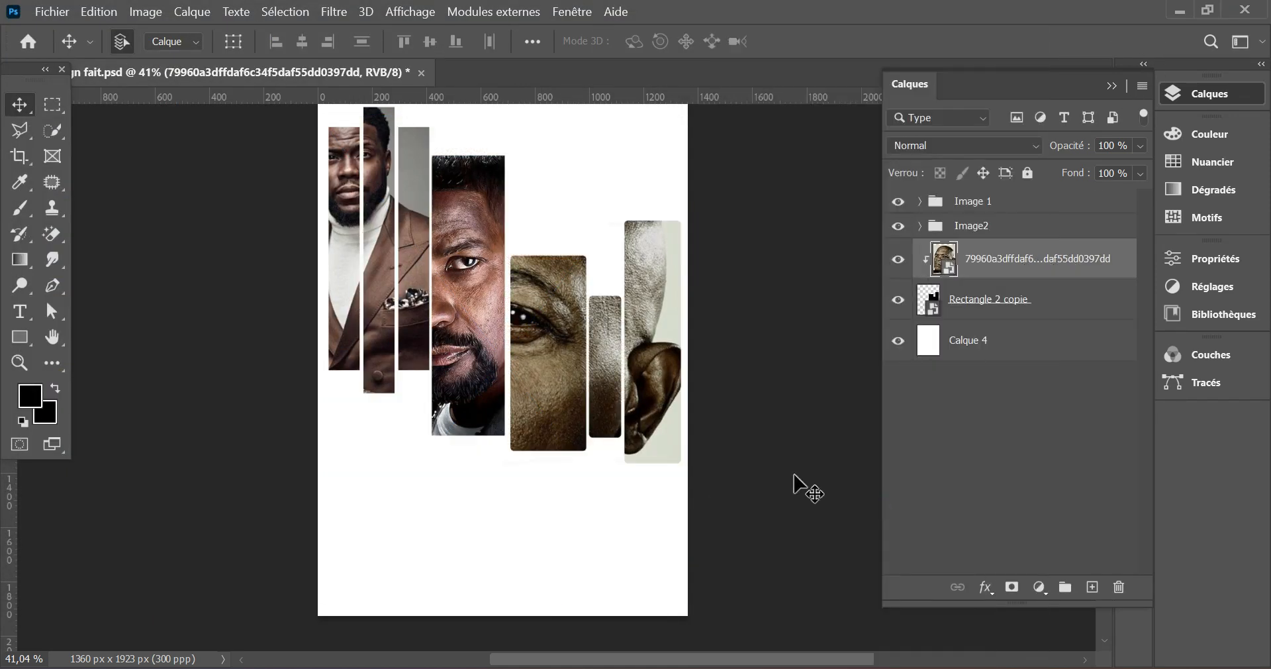
# - Scale the newly clipped portrait to about 40.74% and move it to about X 1031.65, Y 995.58 px so the face spans the three bars
pyautogui.click(98, 17)
pyautogui.click(245, 417)
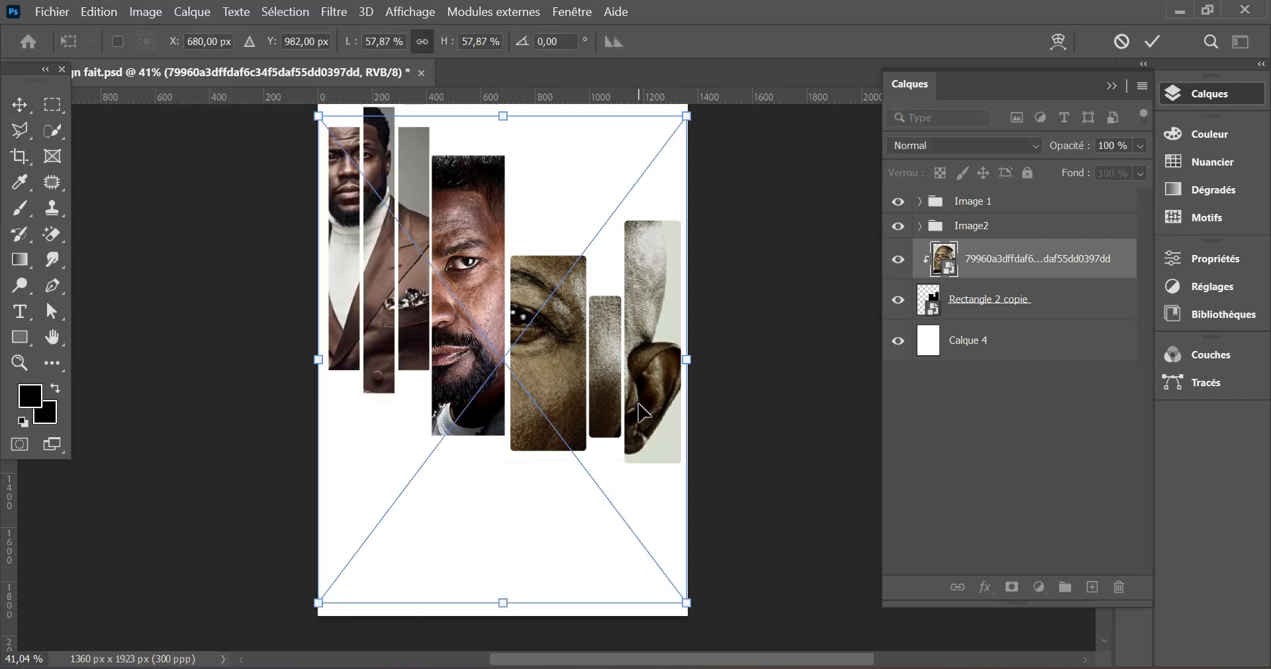
pyautogui.moveTo(597, 388); pyautogui.dragTo(679, 397)
pyautogui.moveTo(398, 372); pyautogui.dragTo(469, 372)
pyautogui.moveTo(673, 357); pyautogui.dragTo(653, 365)
pyautogui.moveTo(753, 562); pyautogui.dragTo(726, 534)
pyautogui.moveTo(625, 380); pyautogui.dragTo(639, 370)
pyautogui.moveTo(457, 364); pyautogui.dragTo(468, 365)
pyautogui.moveTo(727, 363); pyautogui.dragTo(727, 364)
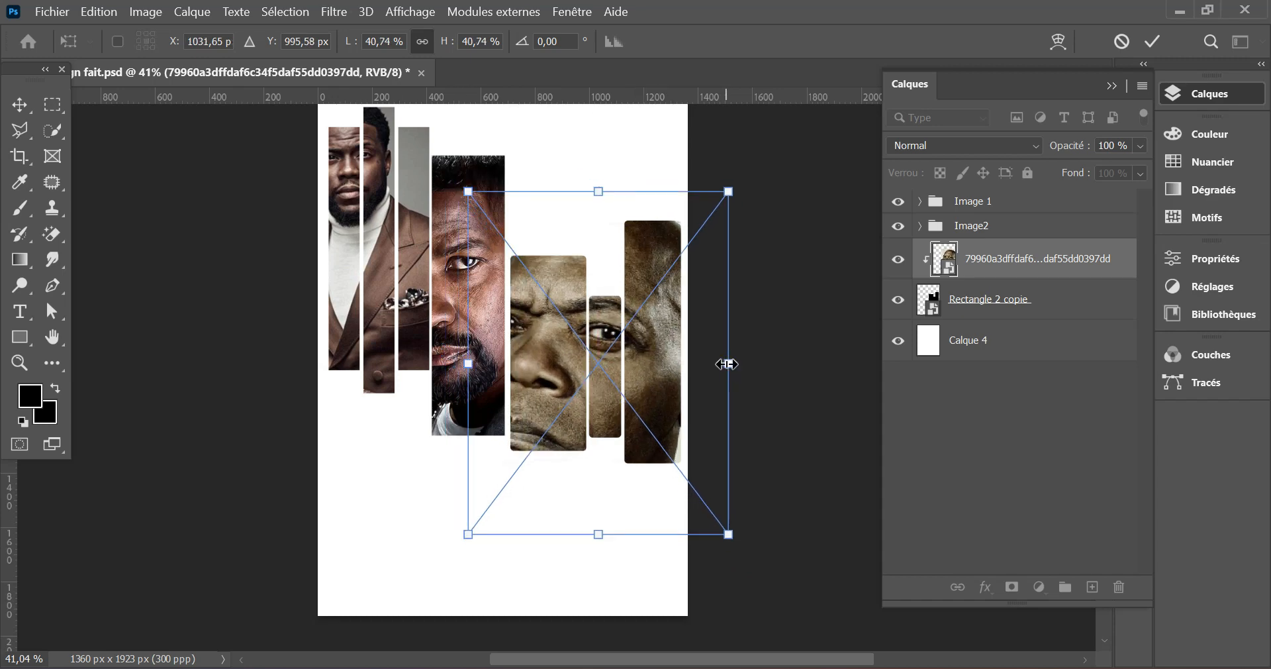
pyautogui.click(1158, 40)
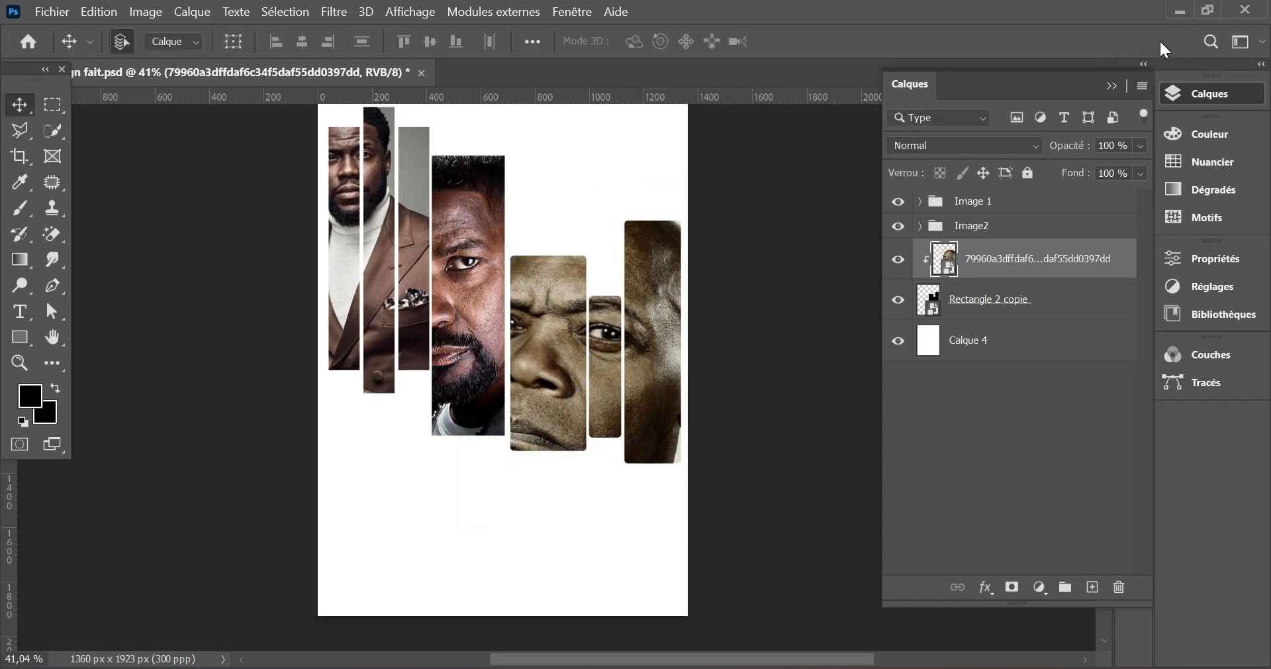
# - Add the text SECRET on the white area below the first portrait's bars
pyautogui.click(1113, 86)
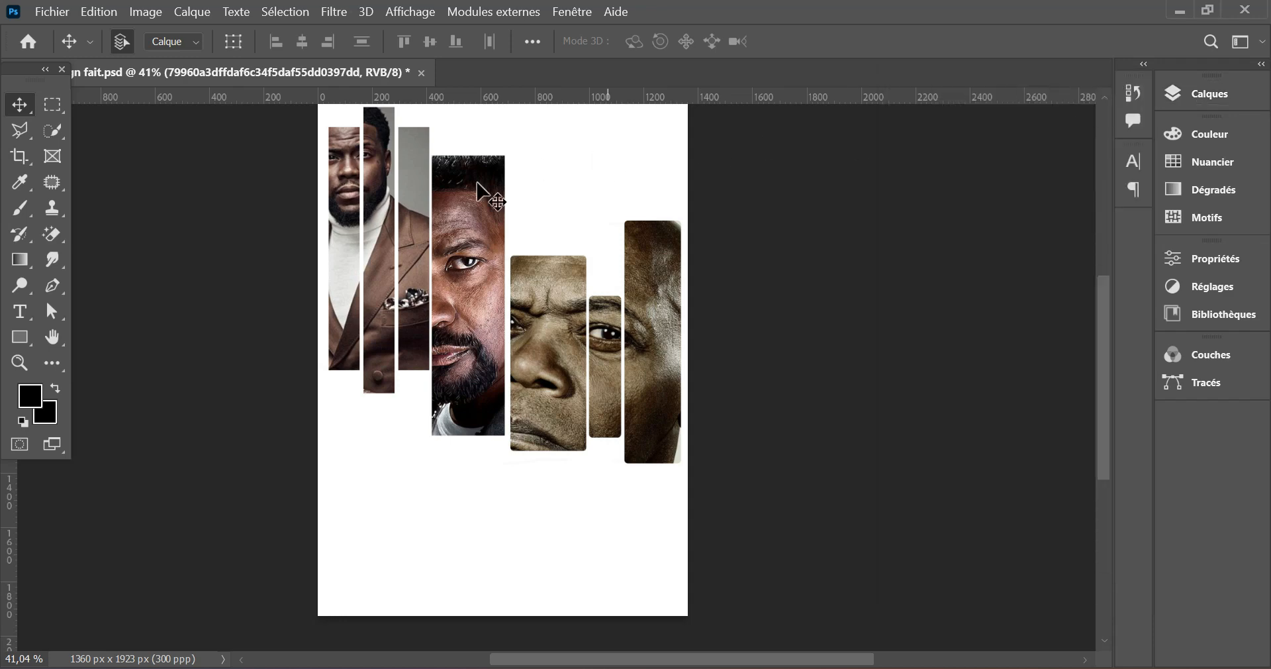
pyautogui.click(30, 321)
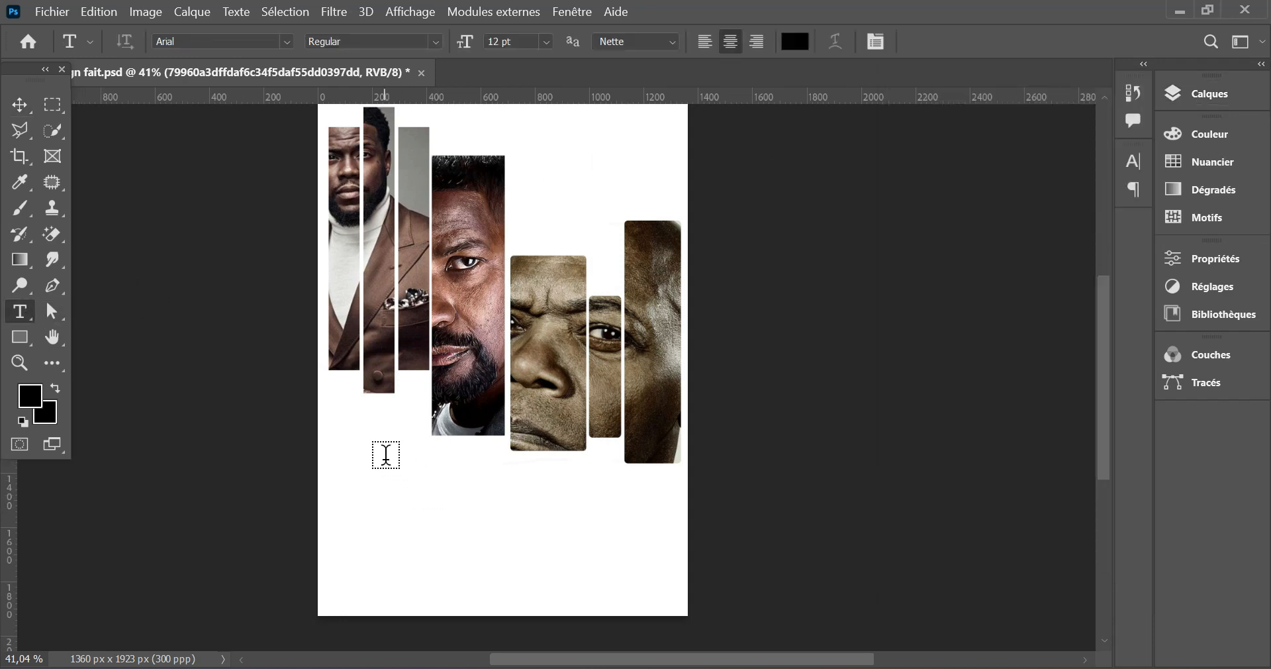
pyautogui.click(386, 455)
pyautogui.write('SECRET')
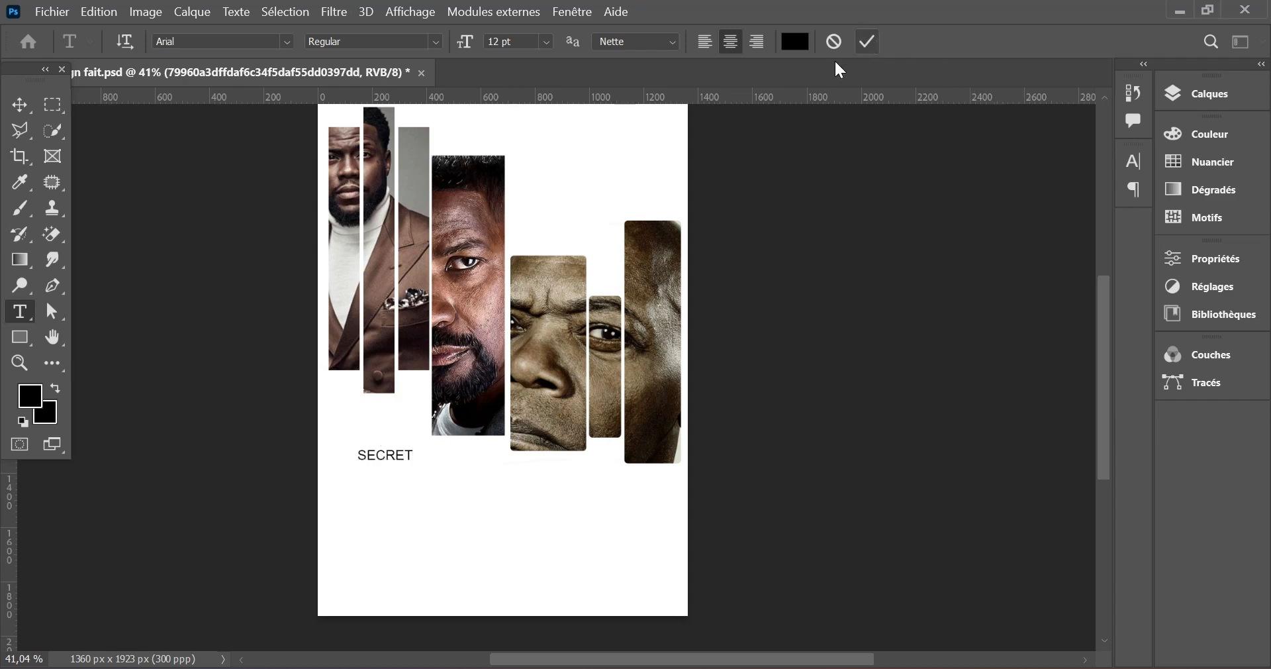
pyautogui.click(867, 41)
# - Right-align SECRET in the a Big Deal font at 23 pt and move it fully onto the page below the portraits
pyautogui.click(757, 41)
pyautogui.click(288, 43)
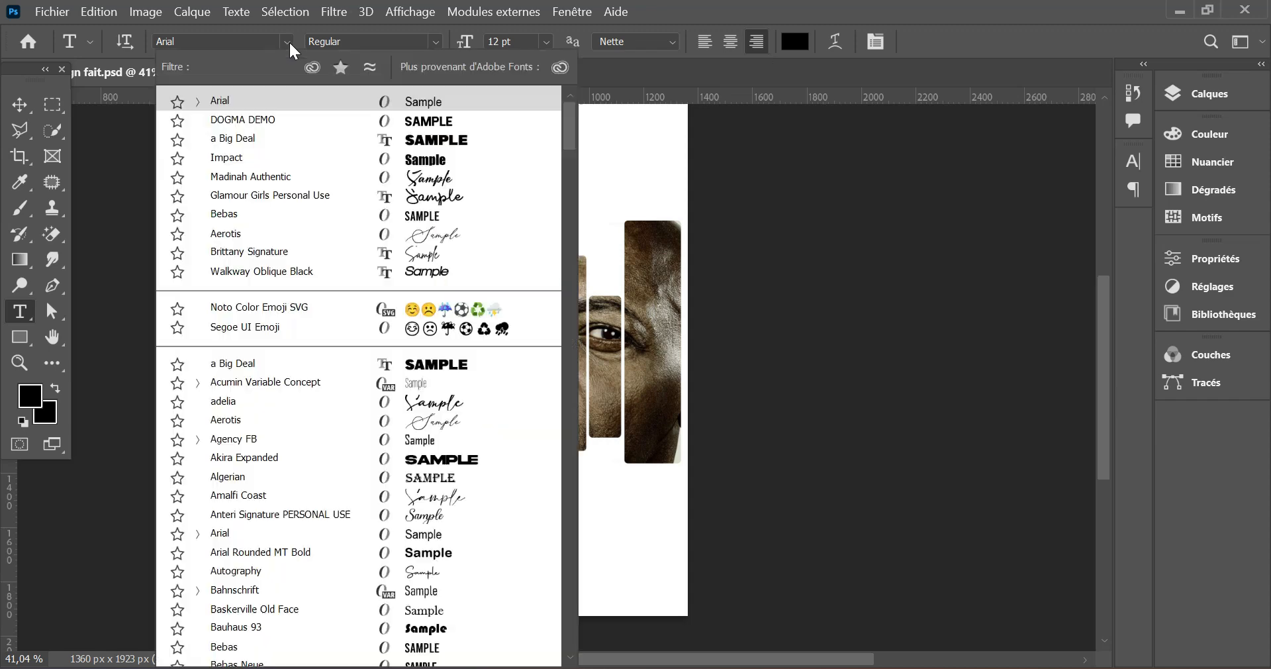
pyautogui.click(381, 142)
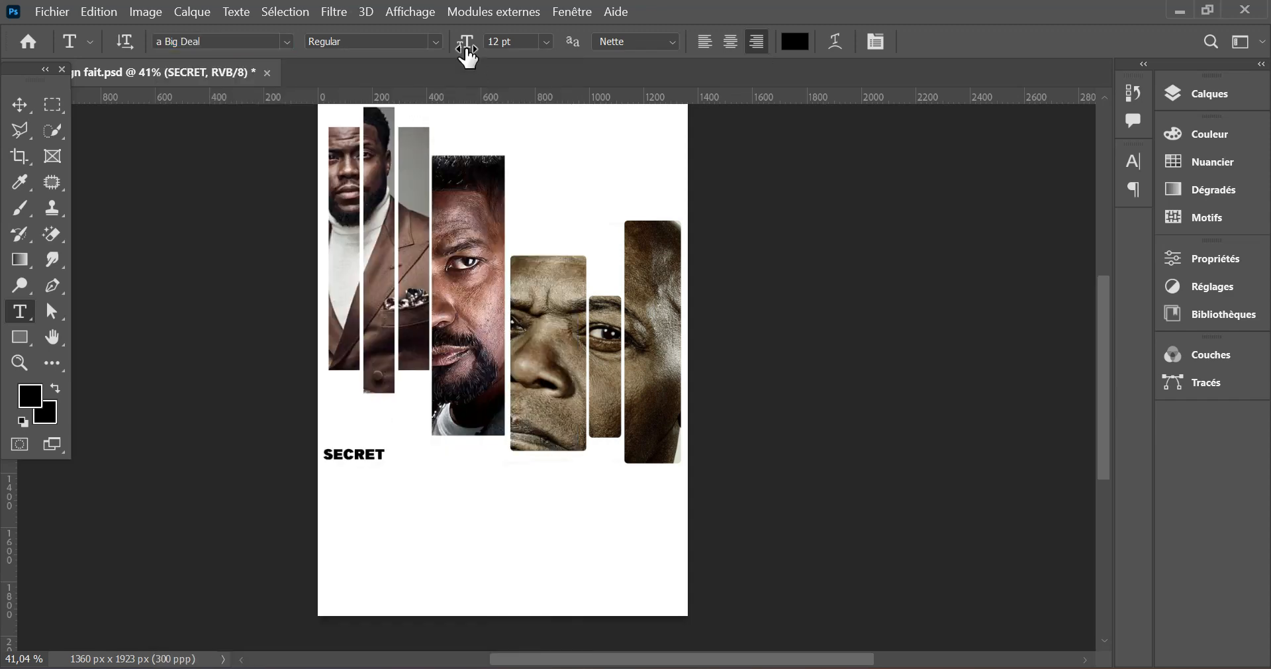
pyautogui.moveTo(467, 45); pyautogui.dragTo(474, 44)
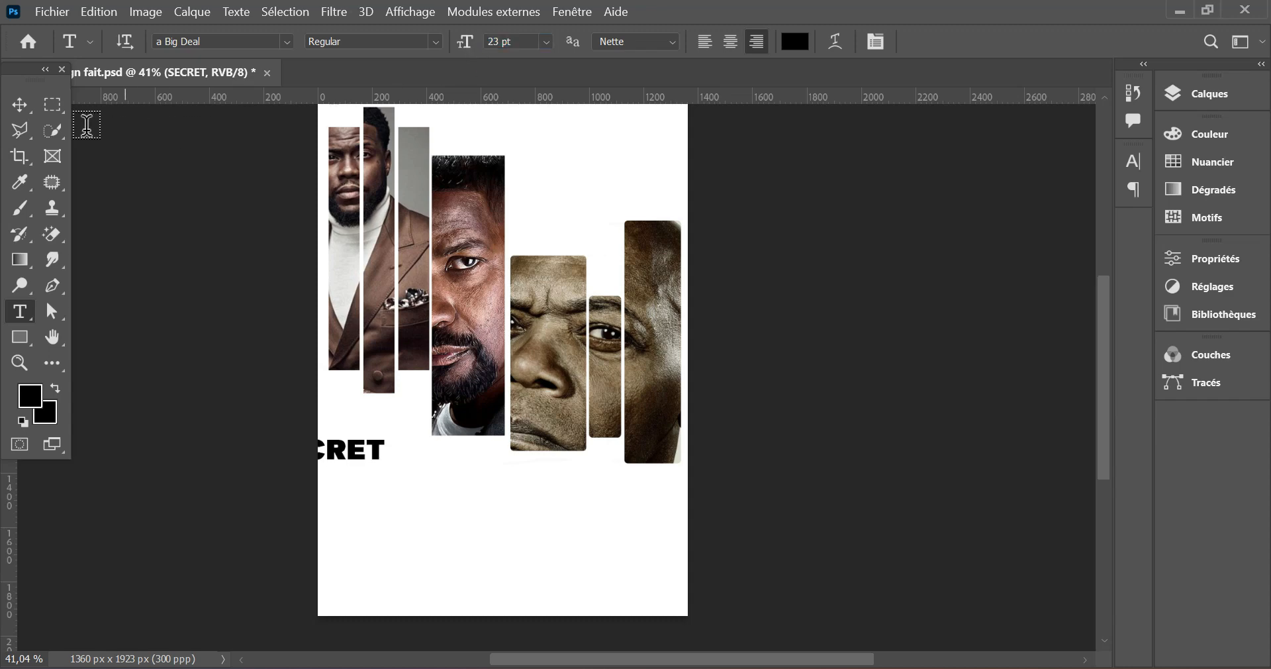
pyautogui.click(20, 107)
pyautogui.moveTo(366, 443); pyautogui.dragTo(369, 444)
pyautogui.moveTo(391, 442); pyautogui.dragTo(456, 460)
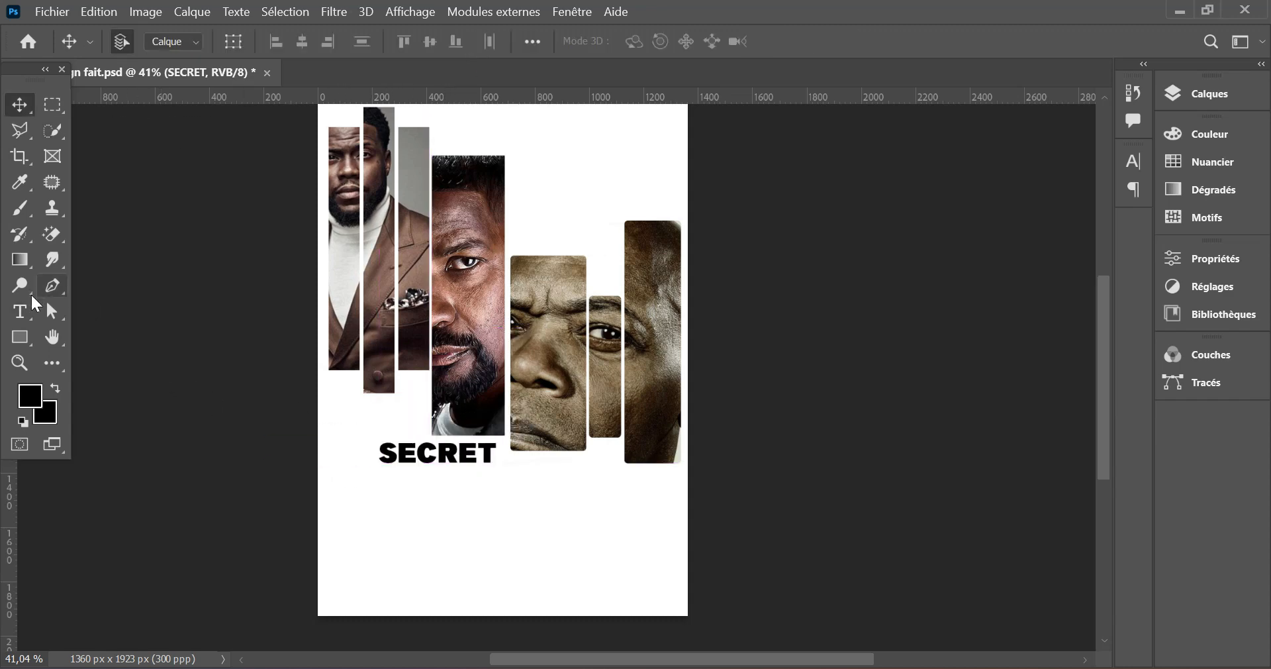
# - Enlarge SECRET to 33 pt and shift it slightly so it sits just beneath the second portrait's bar
pyautogui.click(20, 312)
pyautogui.moveTo(464, 43)
pyautogui.mouseDown()
pyautogui.moveTo(487, 45)
pyautogui.moveTo(457, 45)
pyautogui.mouseUp()
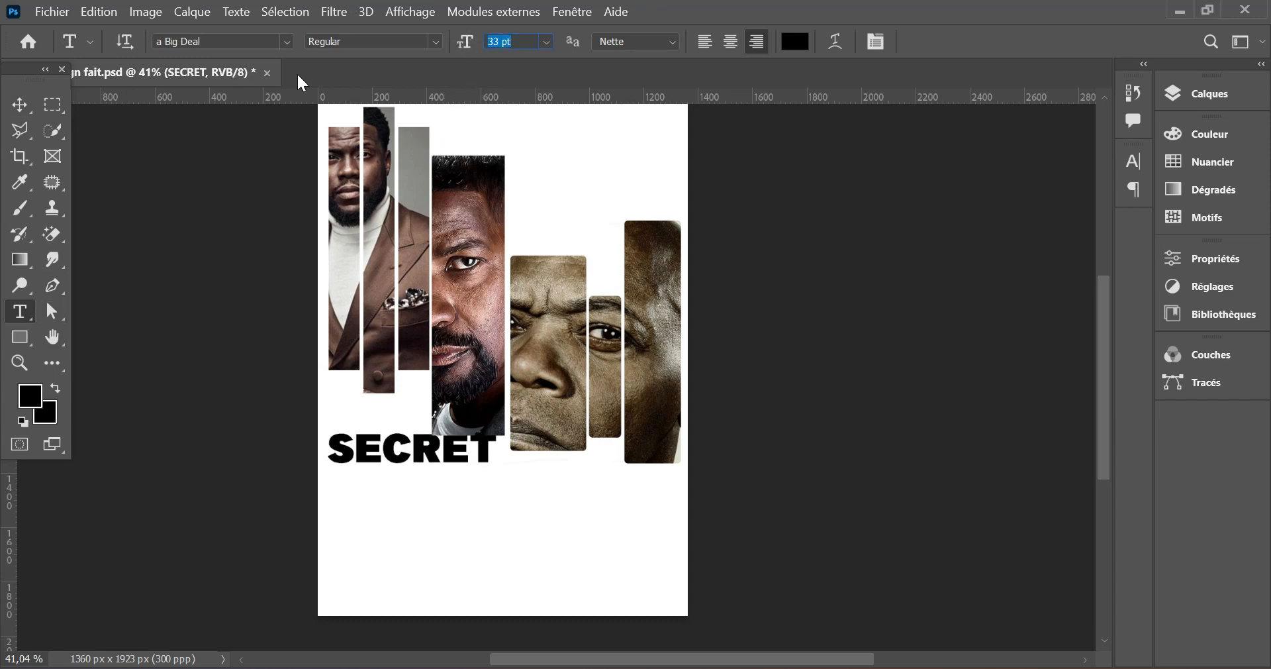
pyautogui.press('v')
pyautogui.moveTo(505, 462); pyautogui.dragTo(495, 458)
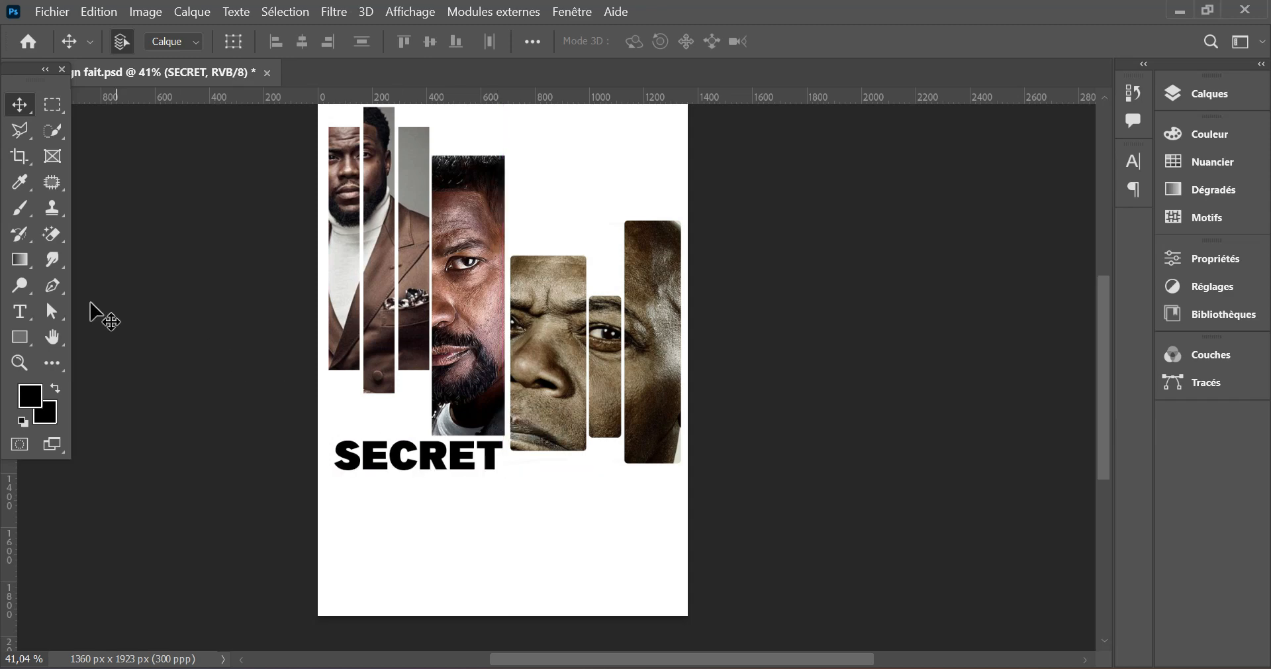
# - Add the text DE PHOTOSHOP below SECRET and move it onto the page
pyautogui.click(26, 310)
pyautogui.click(448, 525)
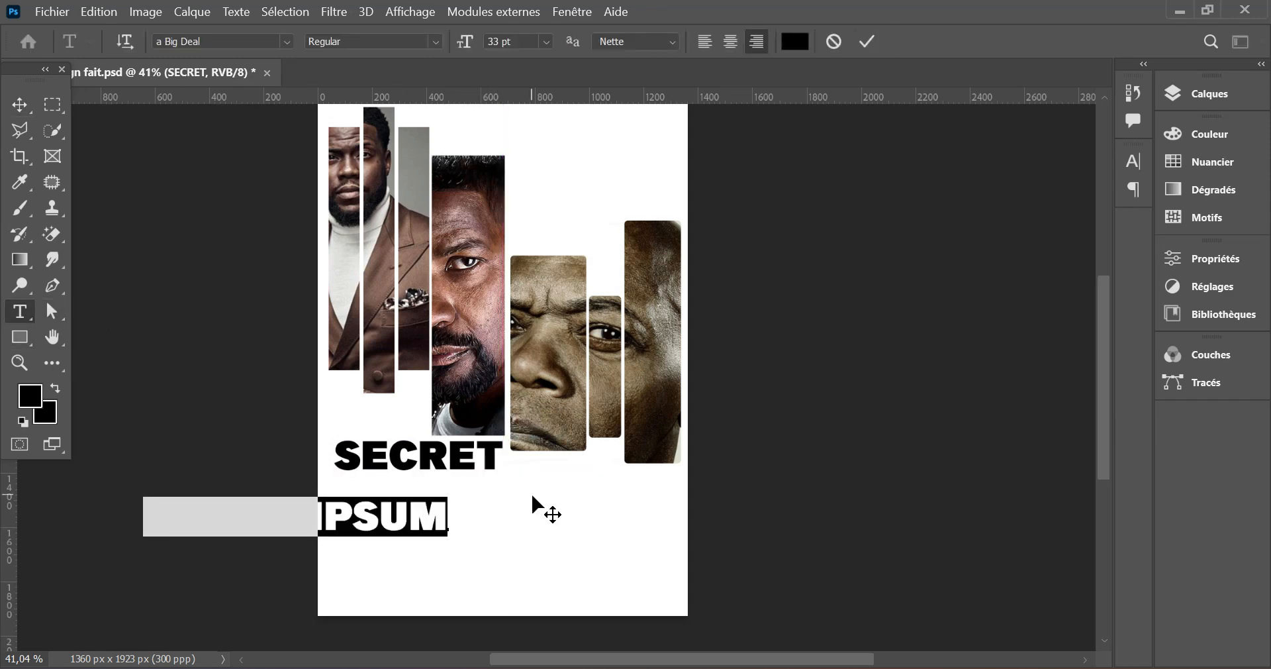
pyautogui.write('DE PHOTO')
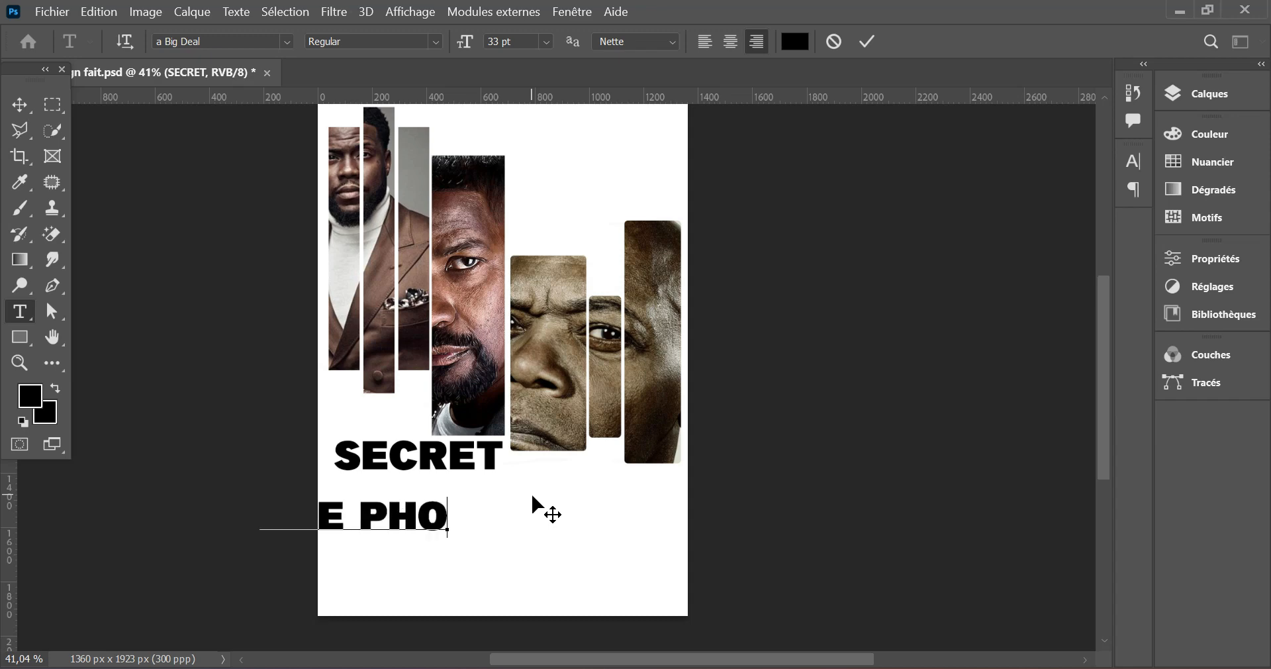
pyautogui.write('SHOP')
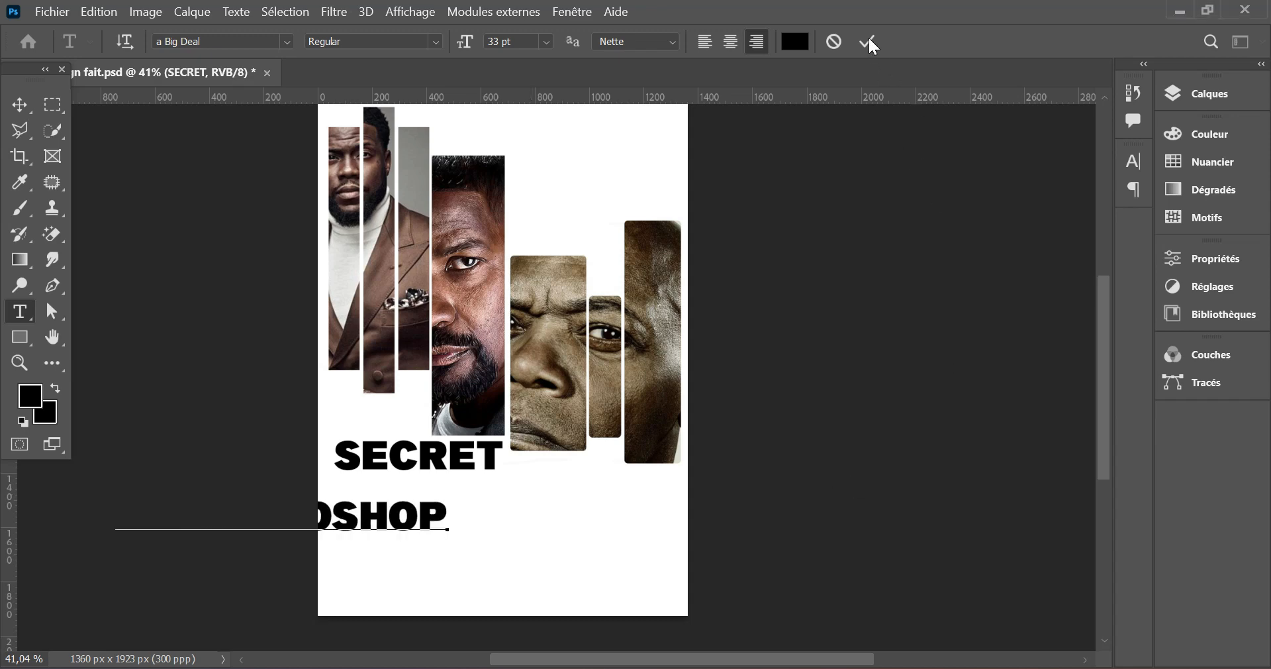
pyautogui.click(867, 41)
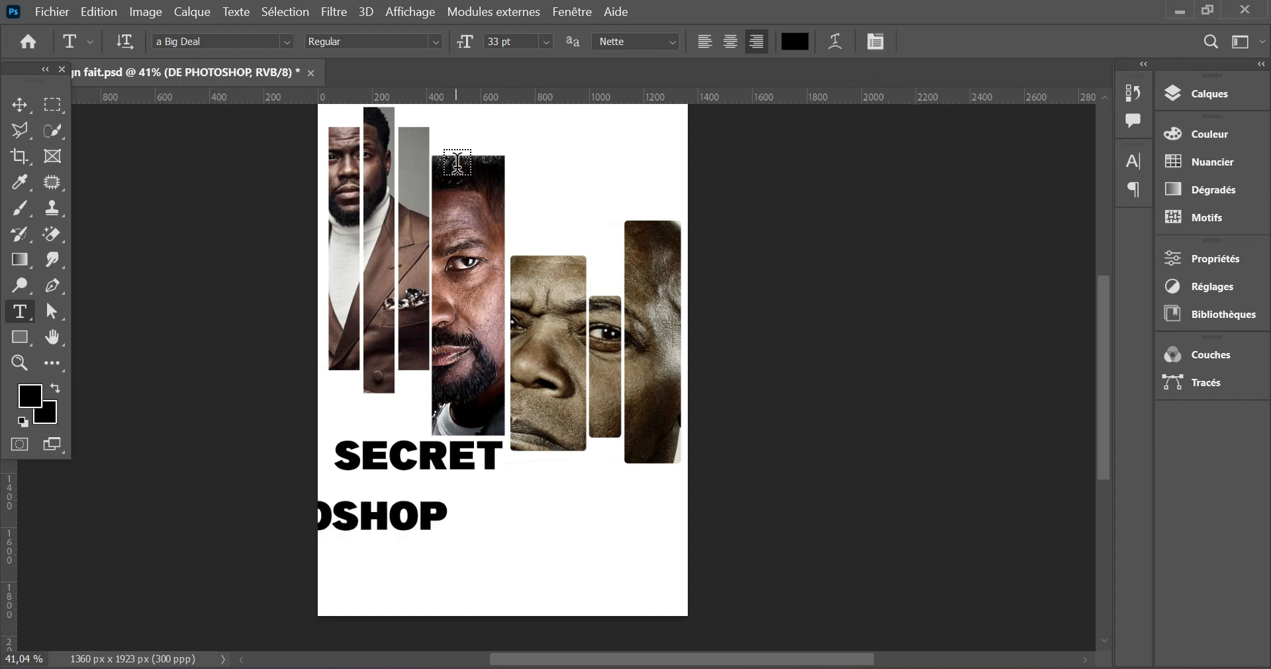
pyautogui.click(20, 104)
pyautogui.moveTo(369, 533); pyautogui.dragTo(496, 536)
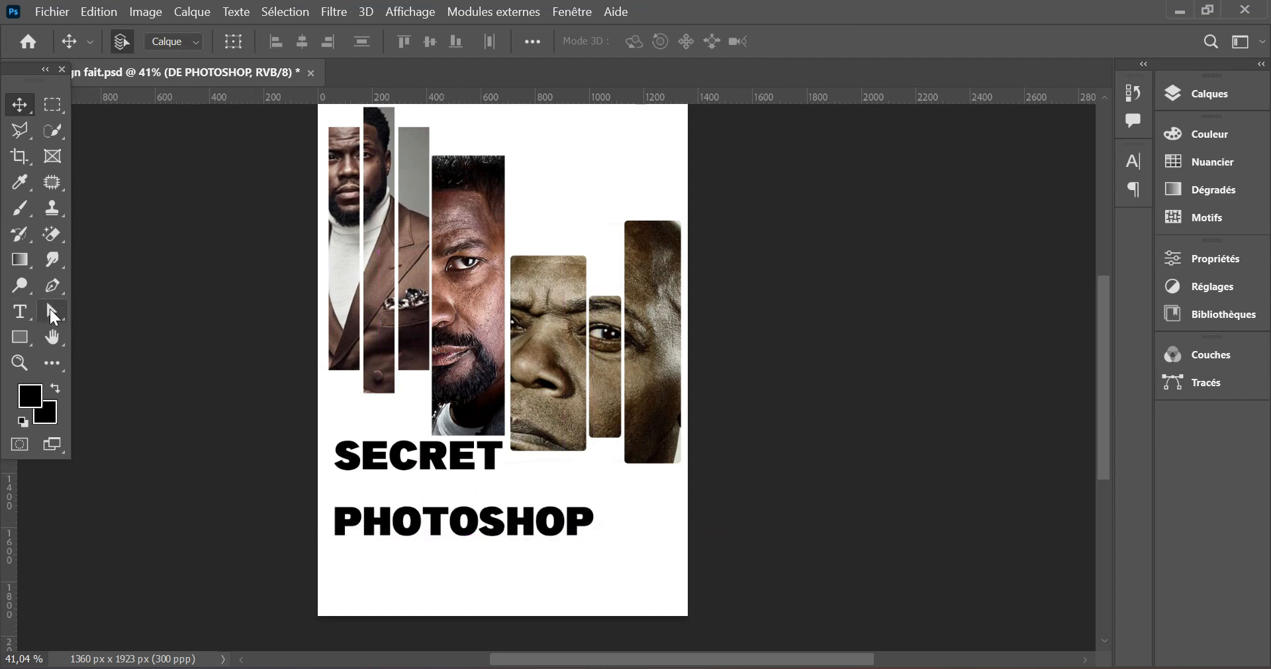
# - Set DE PHOTOSHOP in the DOGMA DEMO font at 14 pt and place it directly under SECRET, aligned to its right end
pyautogui.click(30, 316)
pyautogui.click(288, 41)
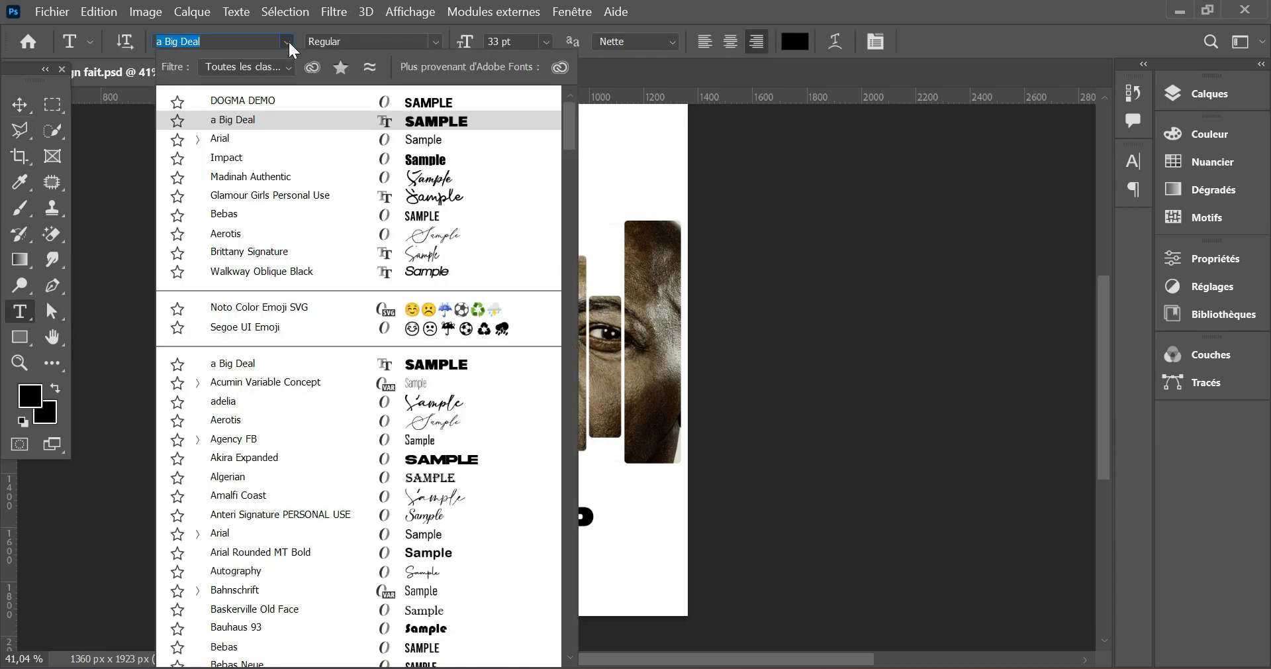
pyautogui.click(349, 99)
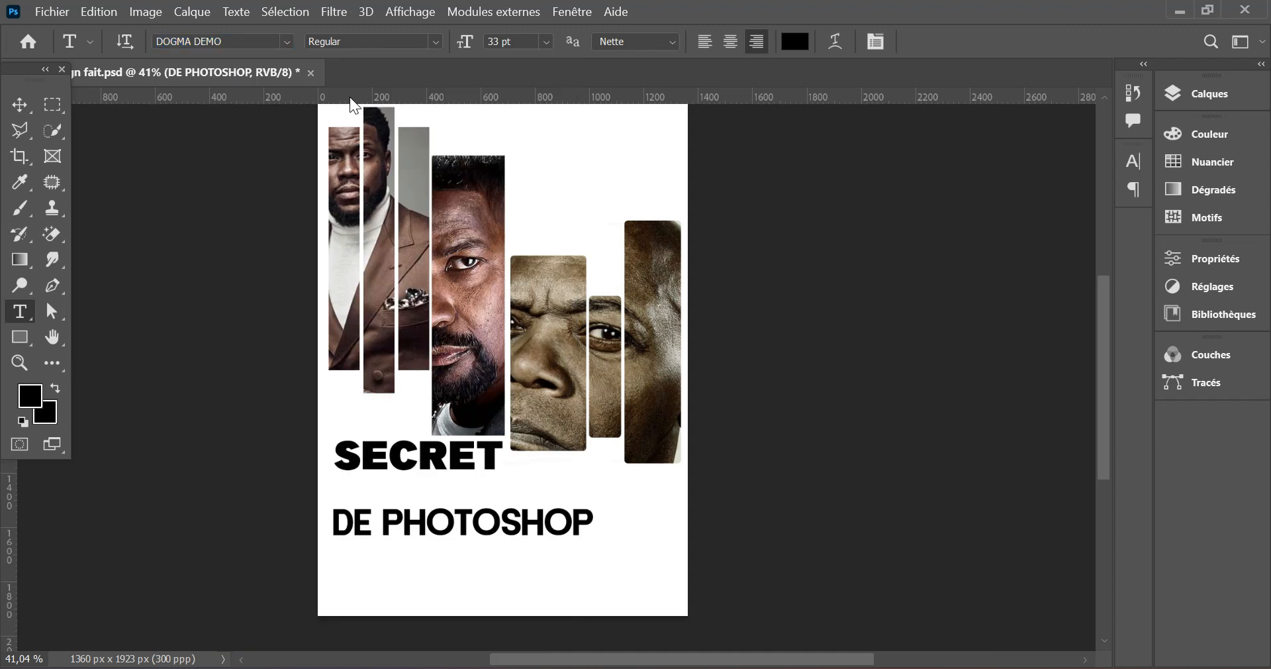
pyautogui.moveTo(464, 56); pyautogui.dragTo(443, 58)
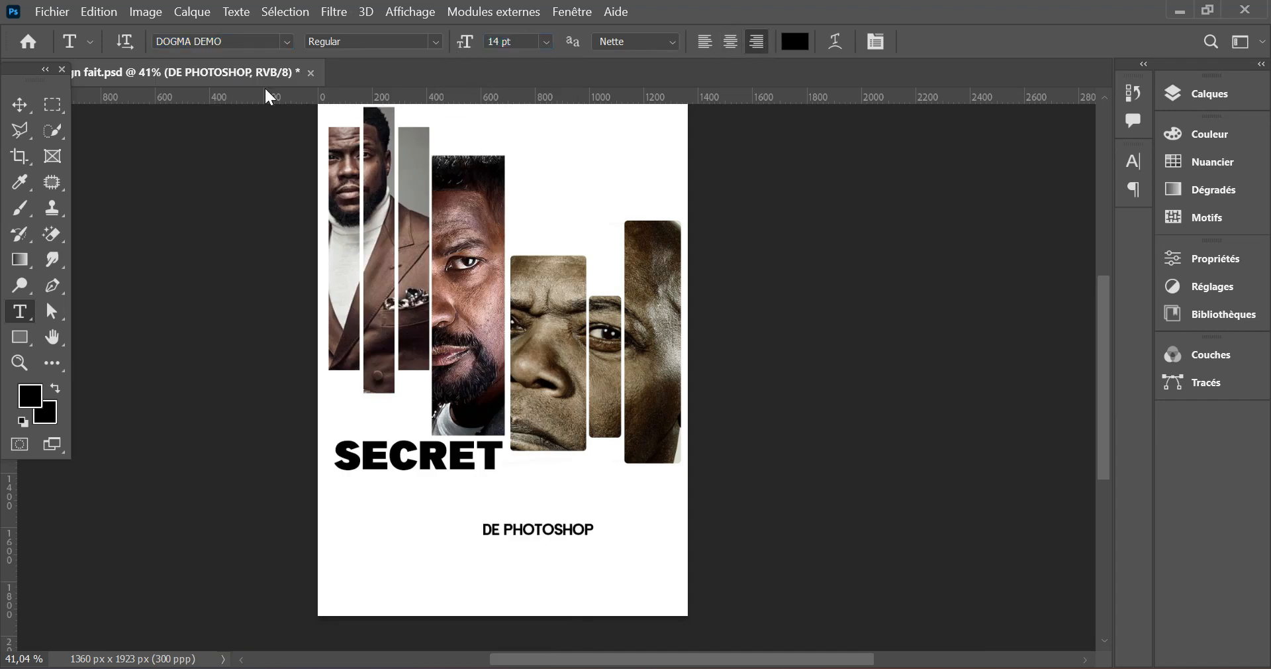
pyautogui.click(27, 103)
pyautogui.moveTo(539, 538); pyautogui.dragTo(431, 491)
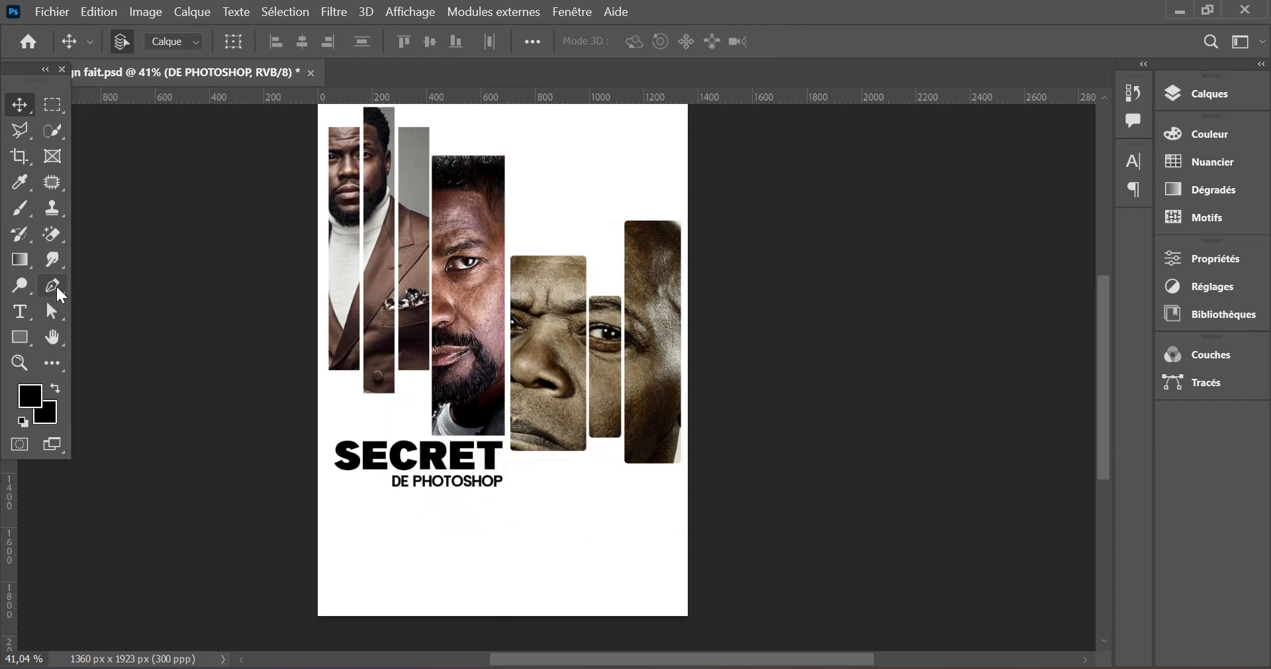
# - Enlarge DE PHOTOSHOP to 17 pt and nudge it slightly left and down beneath SECRET
pyautogui.click(30, 318)
pyautogui.click(519, 151)
pyautogui.press('Escape')
pyautogui.moveTo(465, 51); pyautogui.dragTo(467, 38)
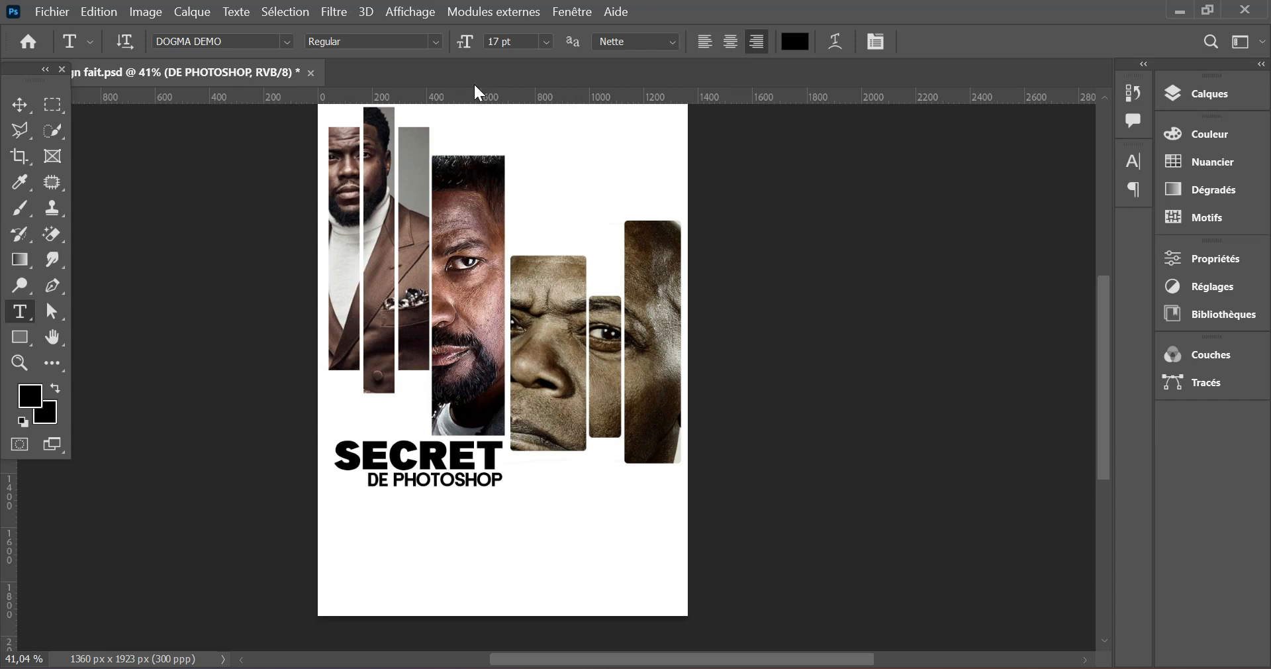
pyautogui.click(20, 104)
pyautogui.press('Left')
pyautogui.press('Left')
pyautogui.press('Left')
pyautogui.press('Left')
pyautogui.press('Left')
pyautogui.press('Left')
pyautogui.press('Left')
pyautogui.press('Left')
pyautogui.press('Left')
pyautogui.press('Left')
pyautogui.press('Left')
pyautogui.press('Down')
pyautogui.press('Down')
pyautogui.press('Down')
pyautogui.press('Down')
pyautogui.press('Down')
pyautogui.press('Down')
pyautogui.press('Down')
pyautogui.press('Down')
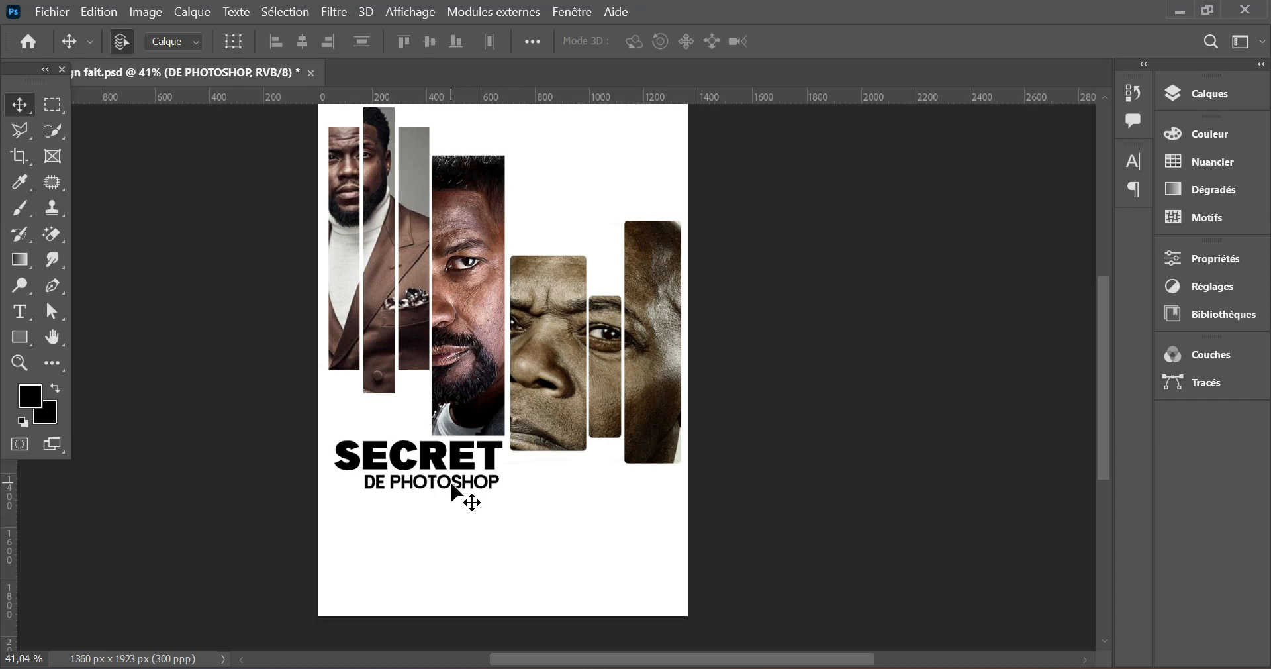
# - Duplicate the DE PHOTOSHOP line directly below itself and replace the copy's text with JE TE DEVOILE TOUT
pyautogui.moveTo(453, 487)
pyautogui.mouseDown()
pyautogui.moveTo(424, 497)
pyautogui.moveTo(454, 506)
pyautogui.mouseUp()
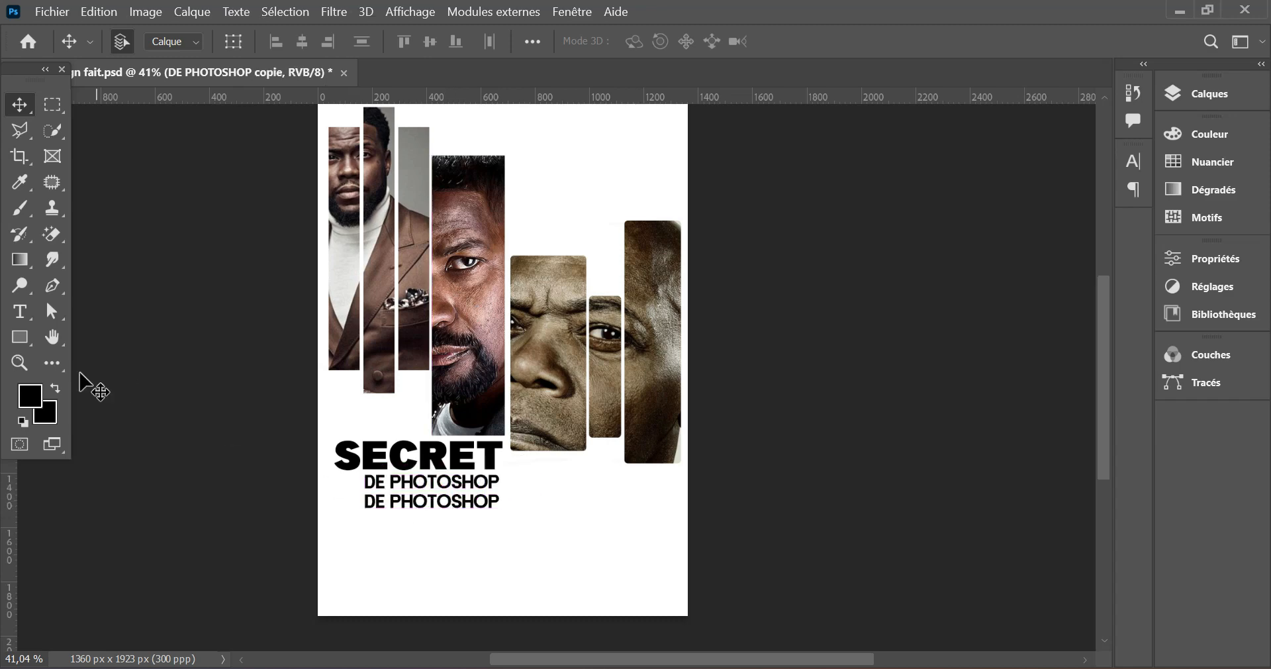
pyautogui.click(21, 314)
pyautogui.tripleClick(445, 498)
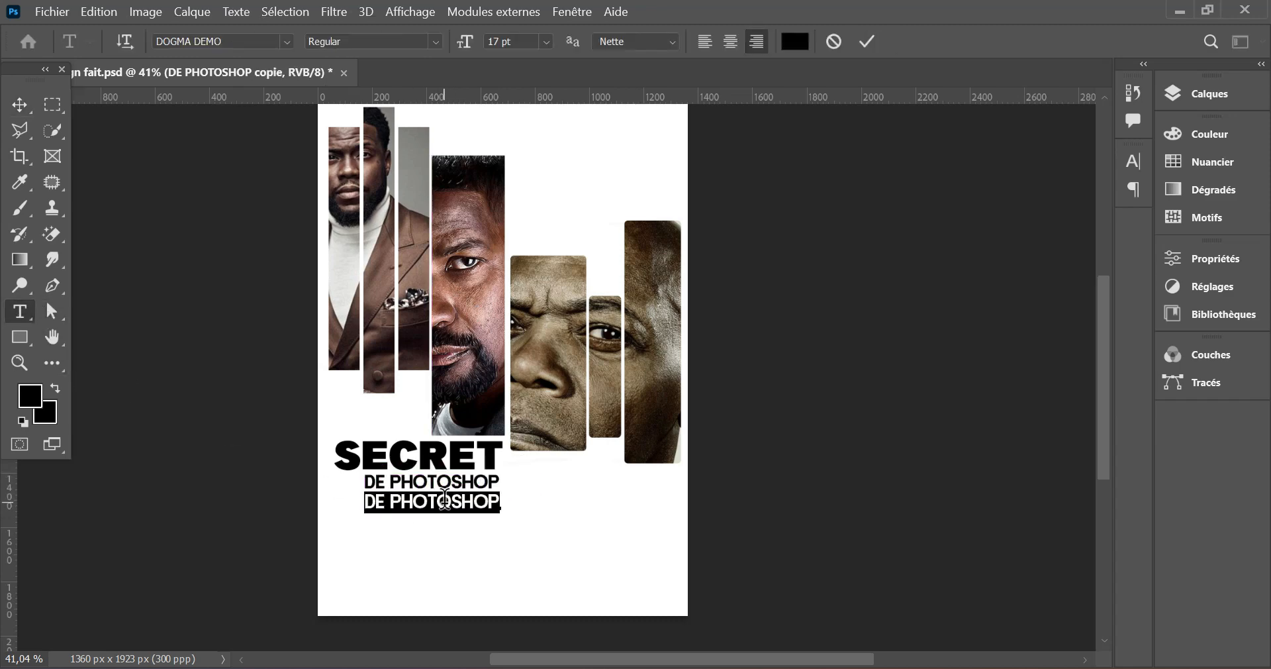
pyautogui.write('JE TE DEVOILE TOUT.')
pyautogui.click(866, 41)
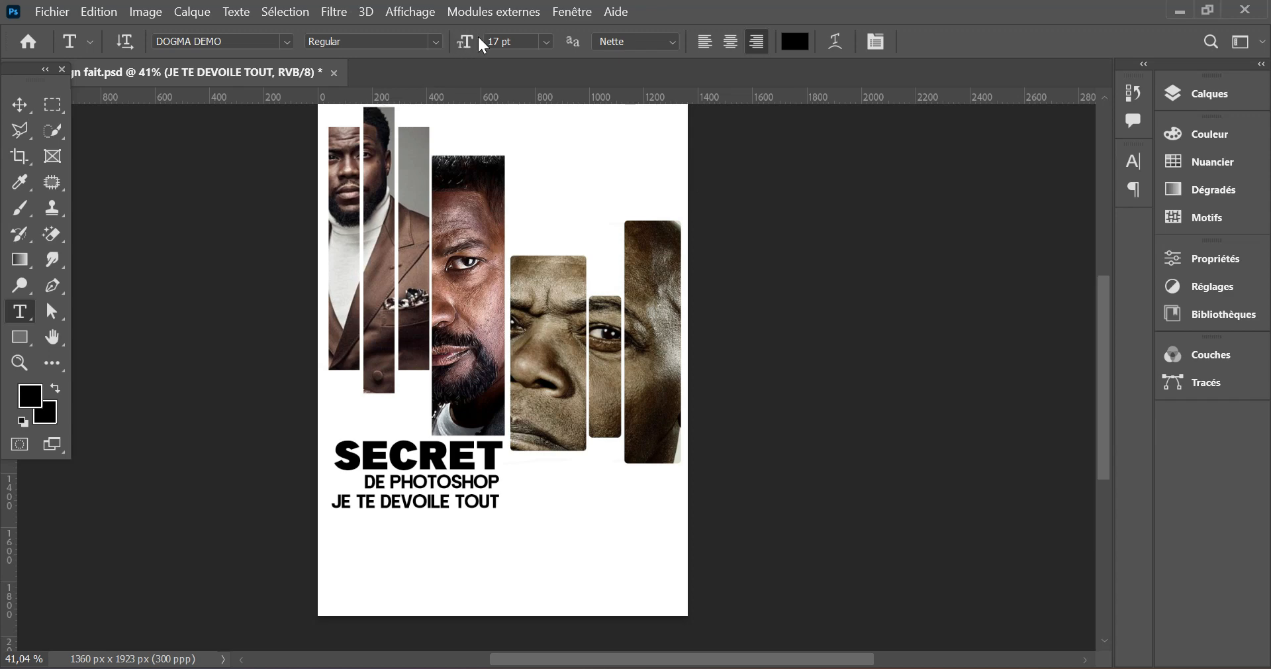
# - Reduce JE TE DEVOILE TOUT to 12 pt and nudge it slightly left and up beneath DE PHOTOSHOP
pyautogui.moveTo(480, 39); pyautogui.dragTo(466, 41)
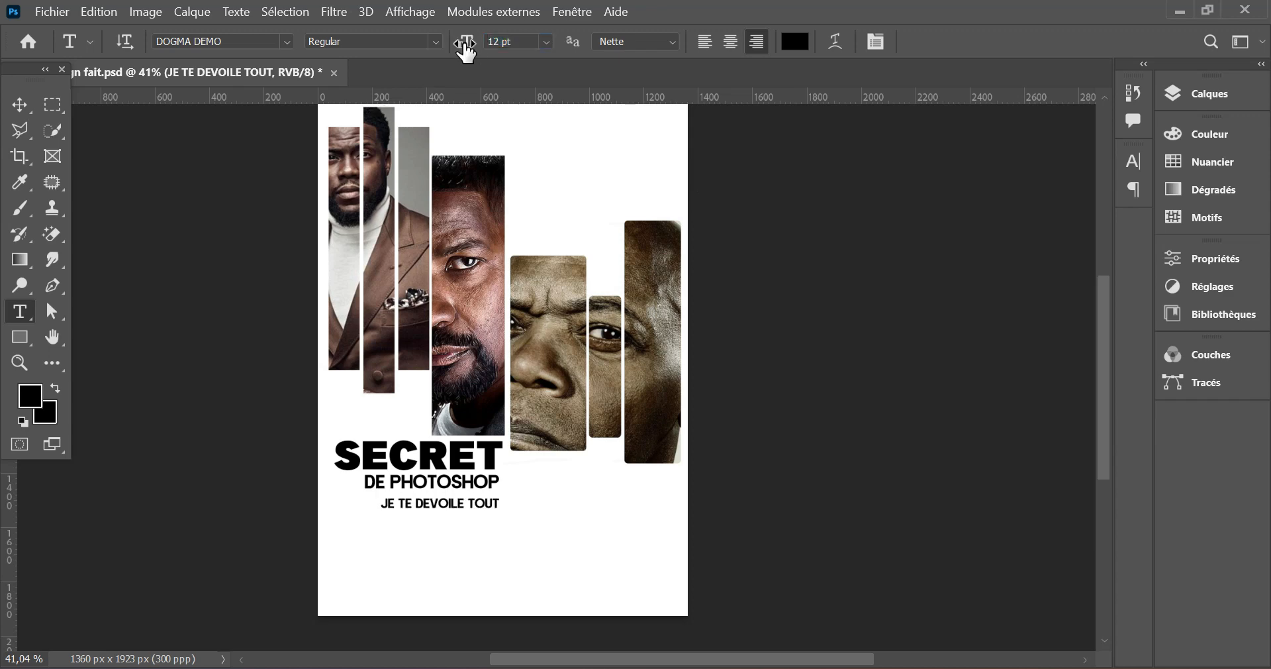
pyautogui.click(28, 108)
pyautogui.press('Left')
pyautogui.press('Left')
pyautogui.press('Left')
pyautogui.press('Left')
pyautogui.press('Left')
pyautogui.press('Left')
pyautogui.press('Left')
pyautogui.press('Left')
pyautogui.press('Left')
pyautogui.press('Left')
pyautogui.press('Up')
pyautogui.press('Up')
pyautogui.press('Up')
pyautogui.press('Up')
pyautogui.press('Up')
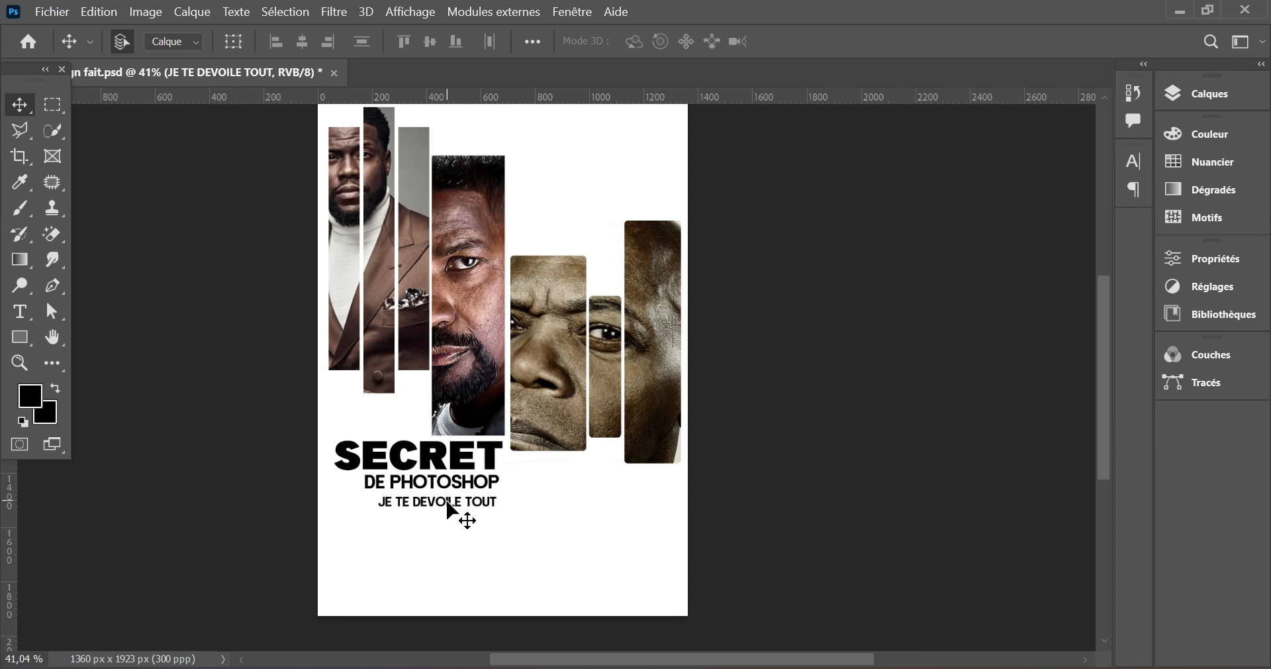
# - Duplicate JE TE DEVOILE TOUT lower on the page and replace the copy with two lines: VOUS POUVEZ NOUS SUIVRE / SUR LES DIFFERENTES PAGES
pyautogui.keyDown('alt'); pyautogui.moveTo(450, 507); pyautogui.dragTo(445, 549); pyautogui.keyUp('alt')
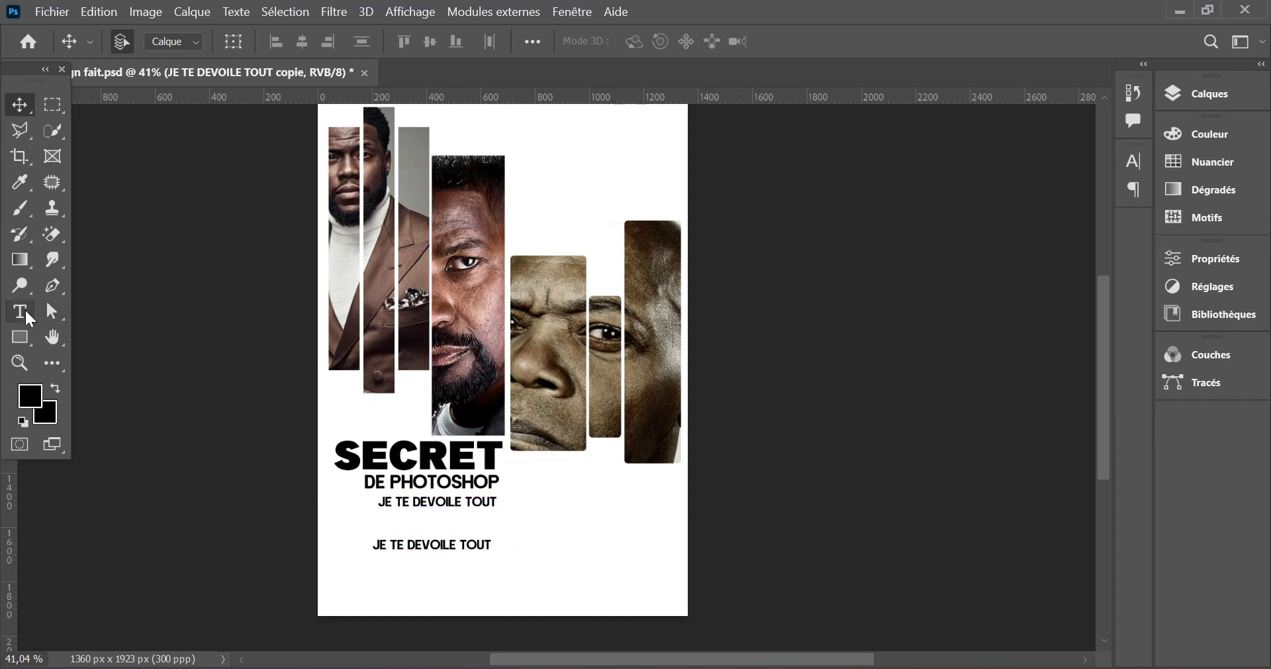
pyautogui.click(29, 318)
pyautogui.tripleClick(445, 544)
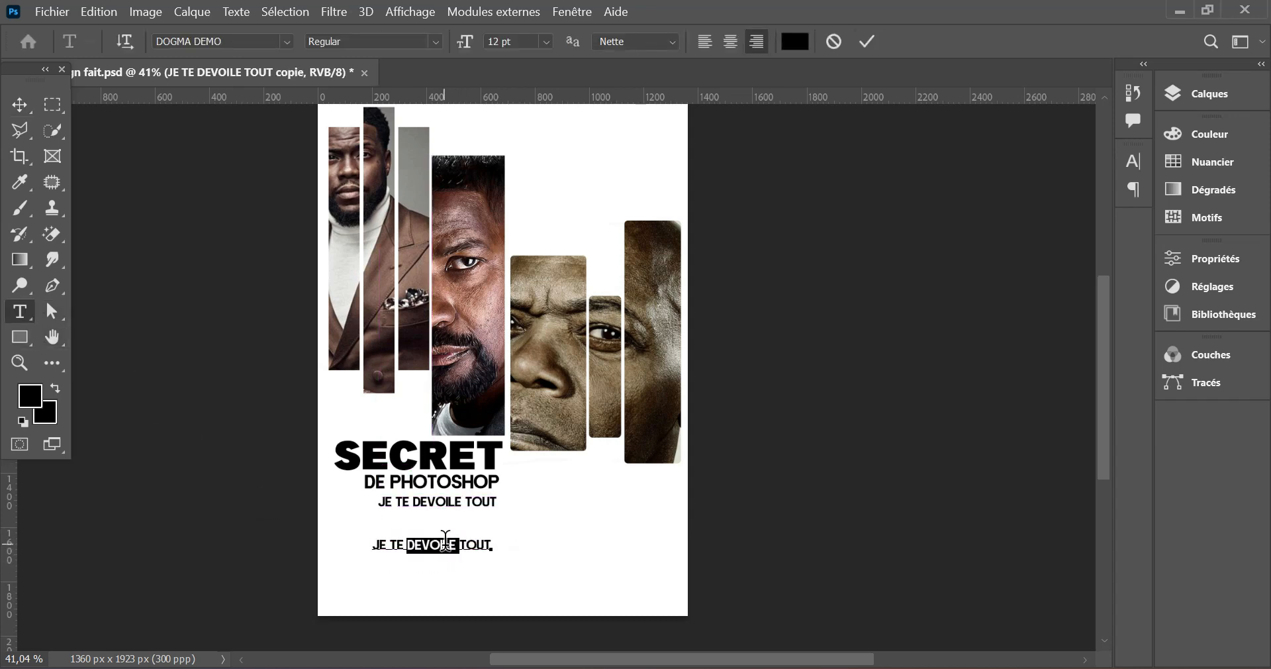
pyautogui.write('VOUS POUVEZ N')
pyautogui.write('OUS SUIVRE, ')
pyautogui.write('SUR LES')
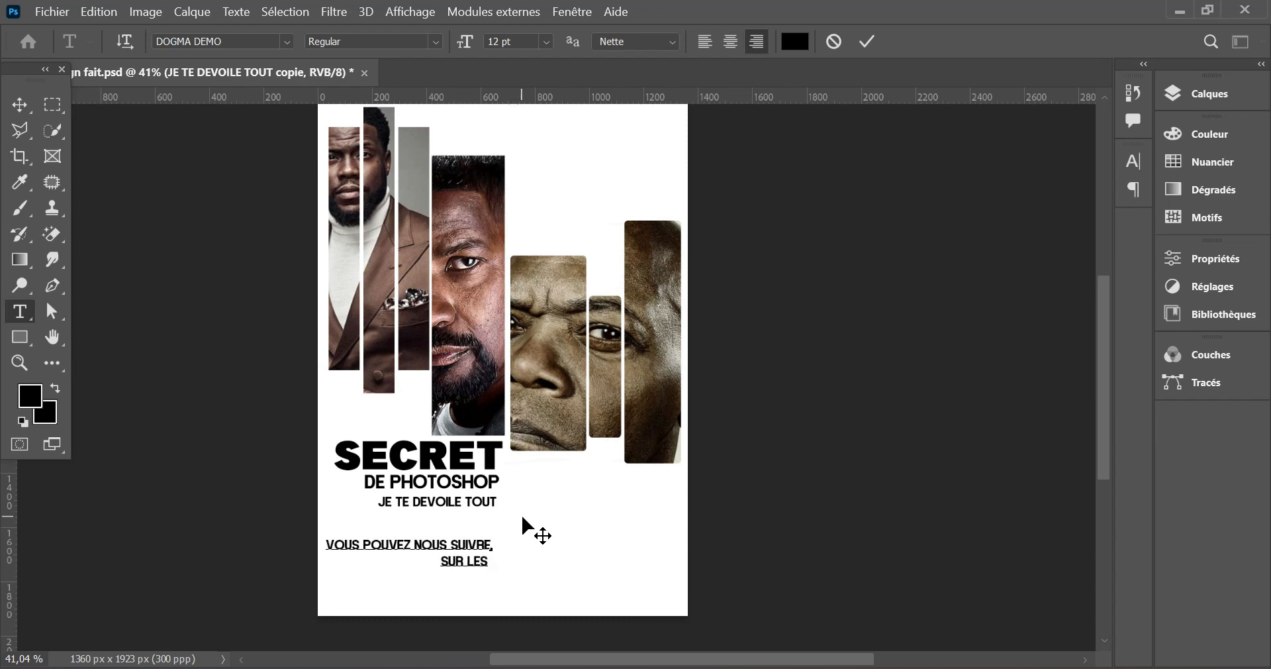
pyautogui.write(' DIFFERENTES PAGES')
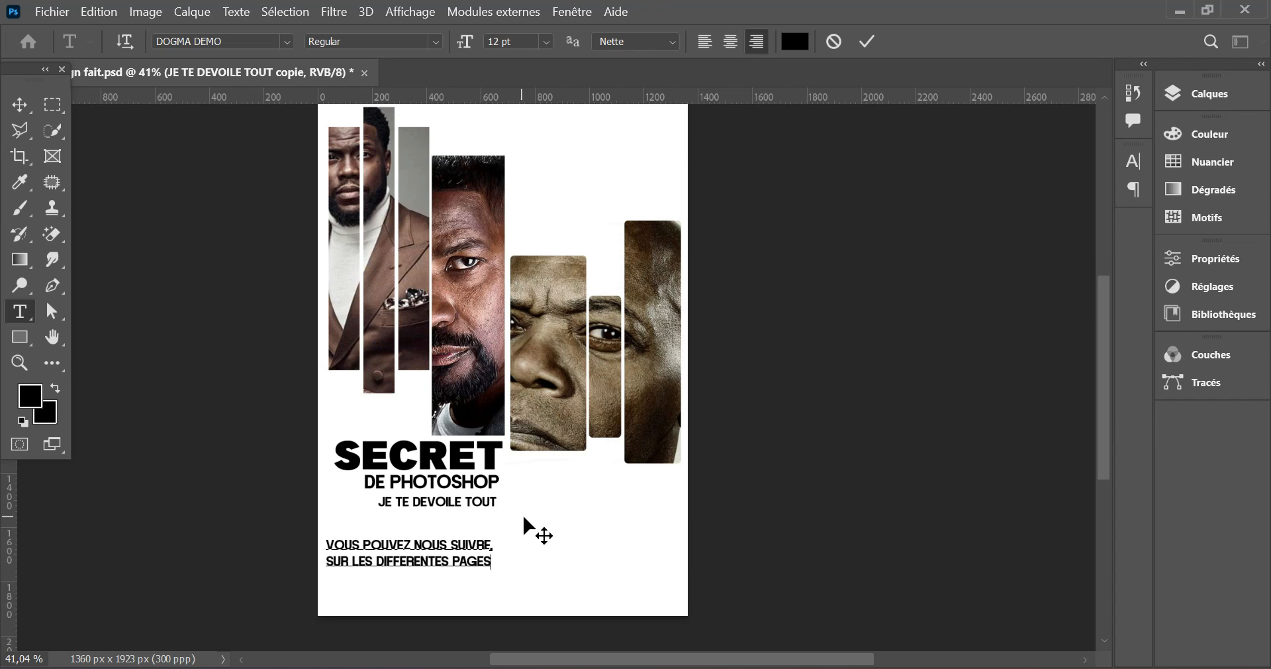
pyautogui.click(868, 43)
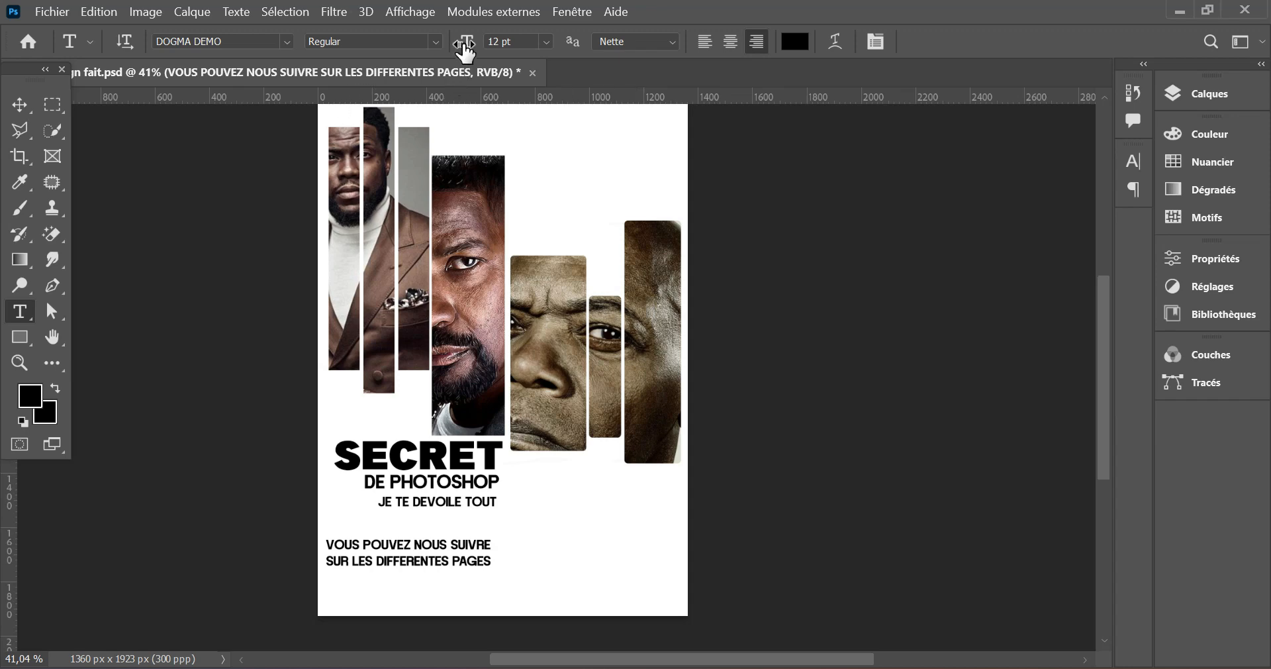
# - Set the two-line text to 11 pt and its second line, SUR LES DIFFERENTES PAGES, to 9 pt
pyautogui.moveTo(465, 51); pyautogui.dragTo(462, 52)
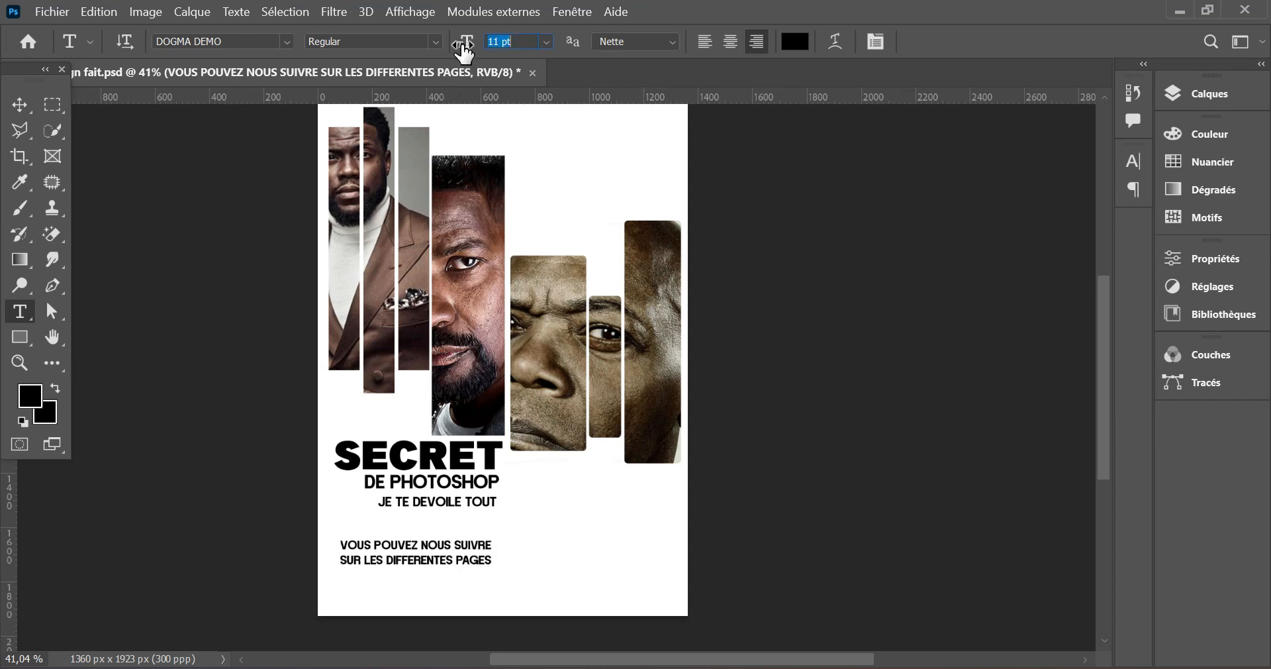
pyautogui.click(492, 562)
pyautogui.moveTo(492, 563); pyautogui.dragTo(338, 564)
pyautogui.moveTo(476, 56); pyautogui.dragTo(474, 55)
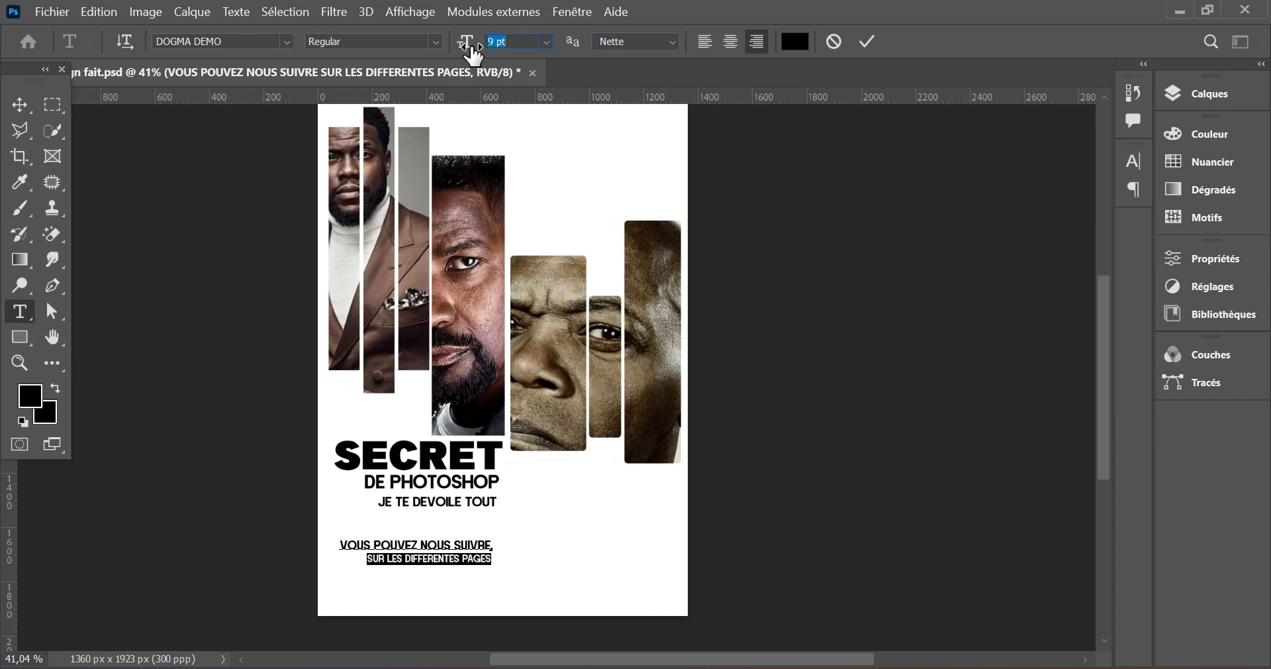
# - Set the first line, VOUS POUVEZ NOUS SUIVRE, to 12 pt
pyautogui.moveTo(490, 544); pyautogui.dragTo(367, 543)
pyautogui.tripleClick(368, 542)
pyautogui.moveTo(467, 48); pyautogui.dragTo(470, 49)
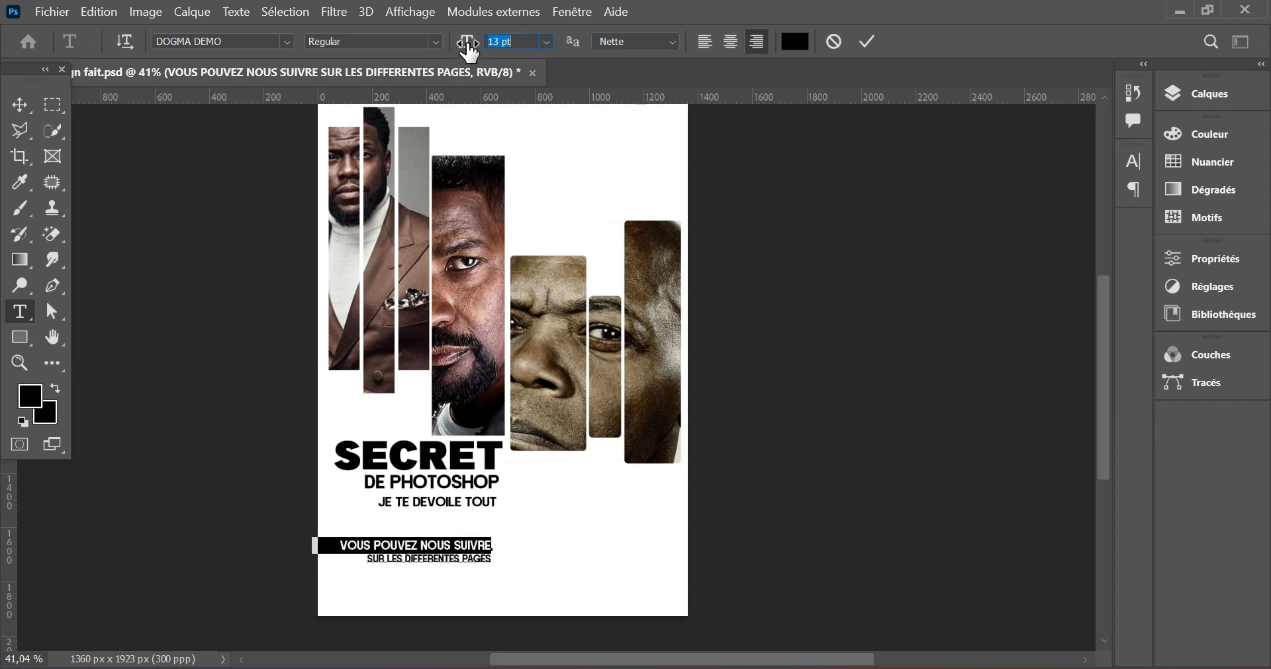
pyautogui.click(547, 42)
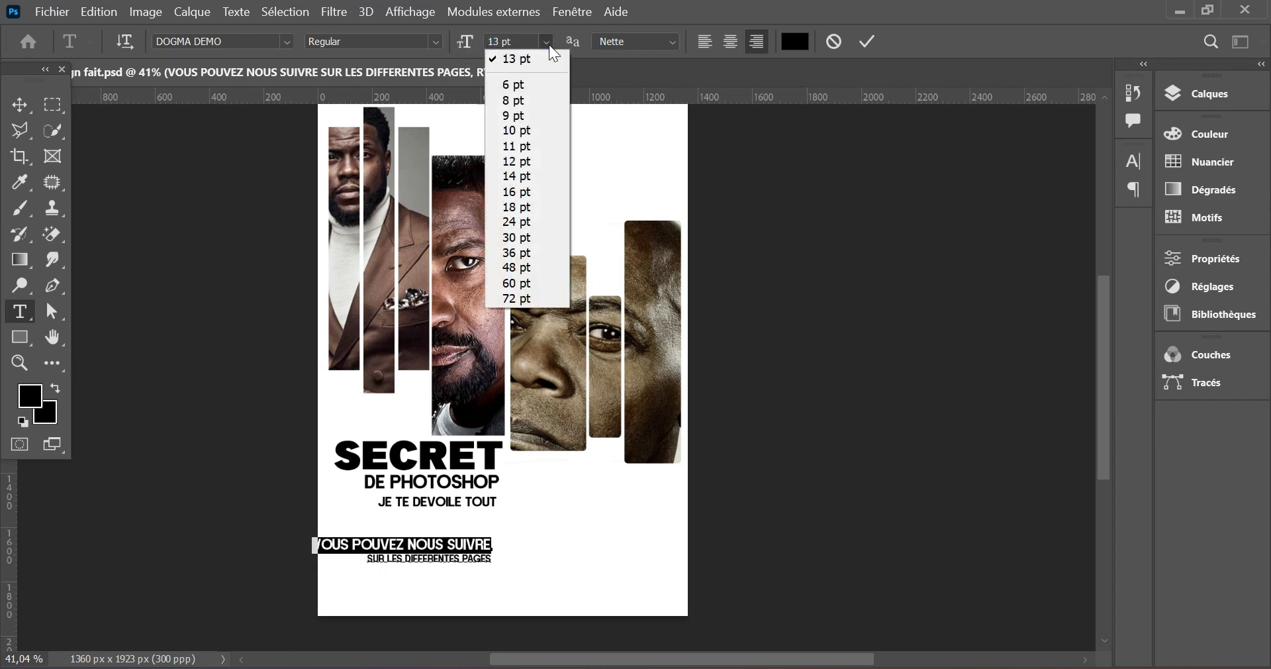
pyautogui.click(526, 160)
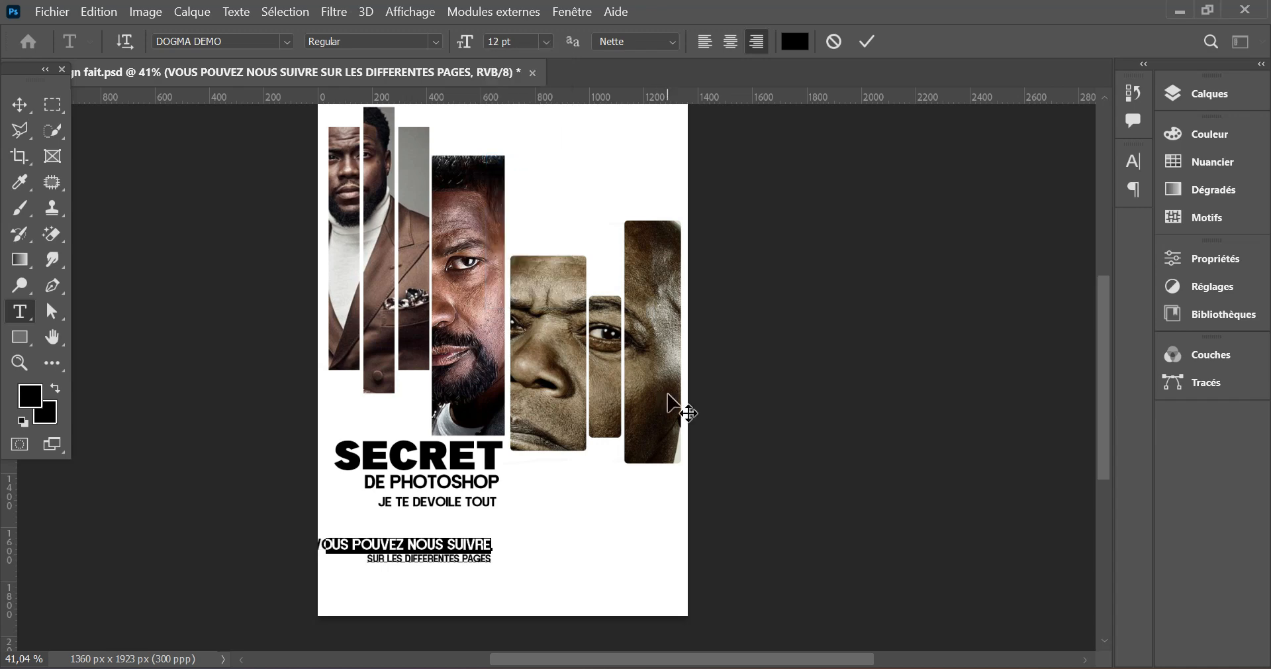
# - Commit the 12 pt first line and nudge the VOUS POUVEZ NOUS SUIVRE text block slightly right
pyautogui.click(868, 43)
pyautogui.click(22, 107)
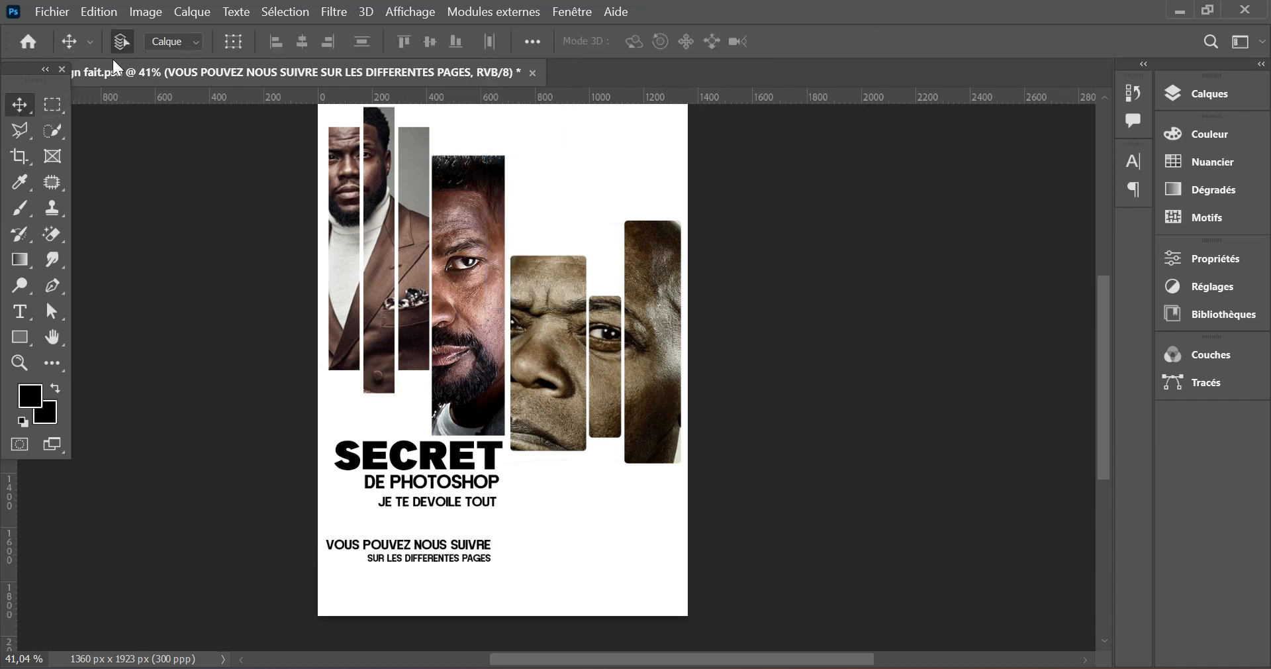
pyautogui.press('Right')
pyautogui.press('Right')
pyautogui.press('Right')
pyautogui.press('Right')
pyautogui.press('Right')
pyautogui.press('Right')
pyautogui.press('Right')
pyautogui.press('Right')
pyautogui.press('Right')
pyautogui.press('Right')
pyautogui.press('Right')
pyautogui.press('Right')
pyautogui.press('Right')
pyautogui.press('Right')
pyautogui.press('Right')
pyautogui.press('Right')
pyautogui.press('Right')
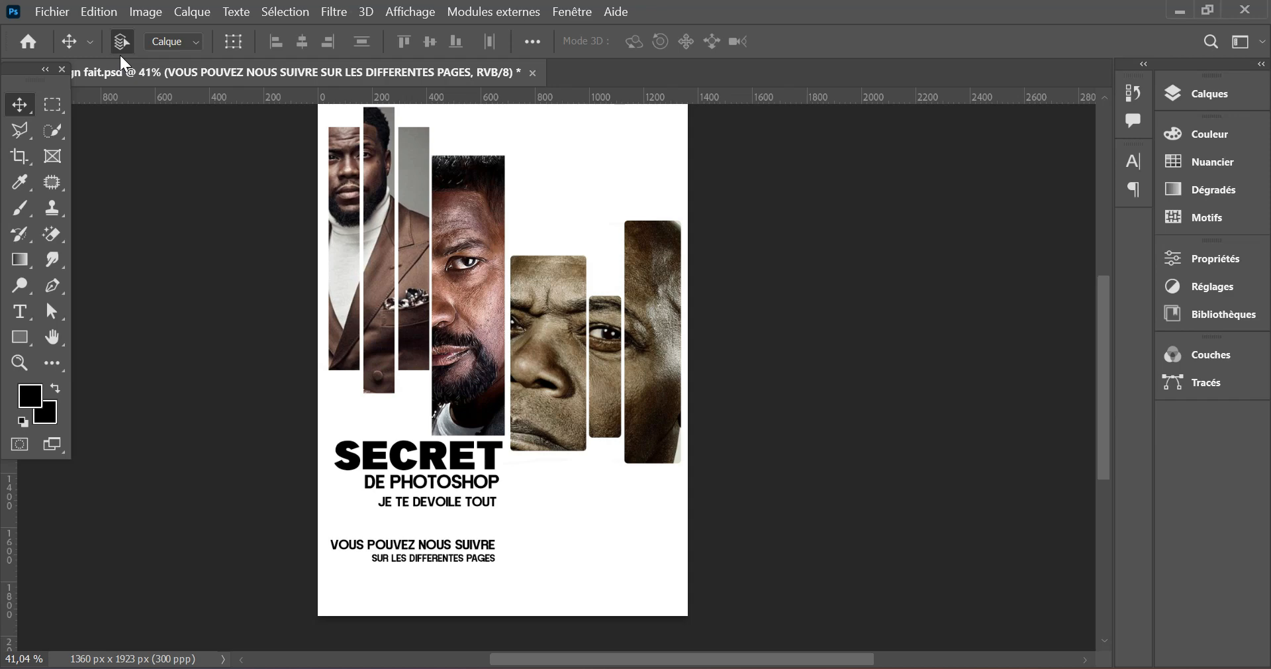
# - Nudge SECRET and DE PHOTOSHOP slightly right to refine the title's alignment, and select JE TE DEVOILE TOUT
pyautogui.click(493, 460)
pyautogui.press('Right')
pyautogui.press('Right')
pyautogui.press('Right')
pyautogui.press('Right')
pyautogui.press('Right')
pyautogui.press('Right')
pyautogui.press('Right')
pyautogui.click(490, 483)
pyautogui.press('Right')
pyautogui.press('Right')
pyautogui.click(489, 498)
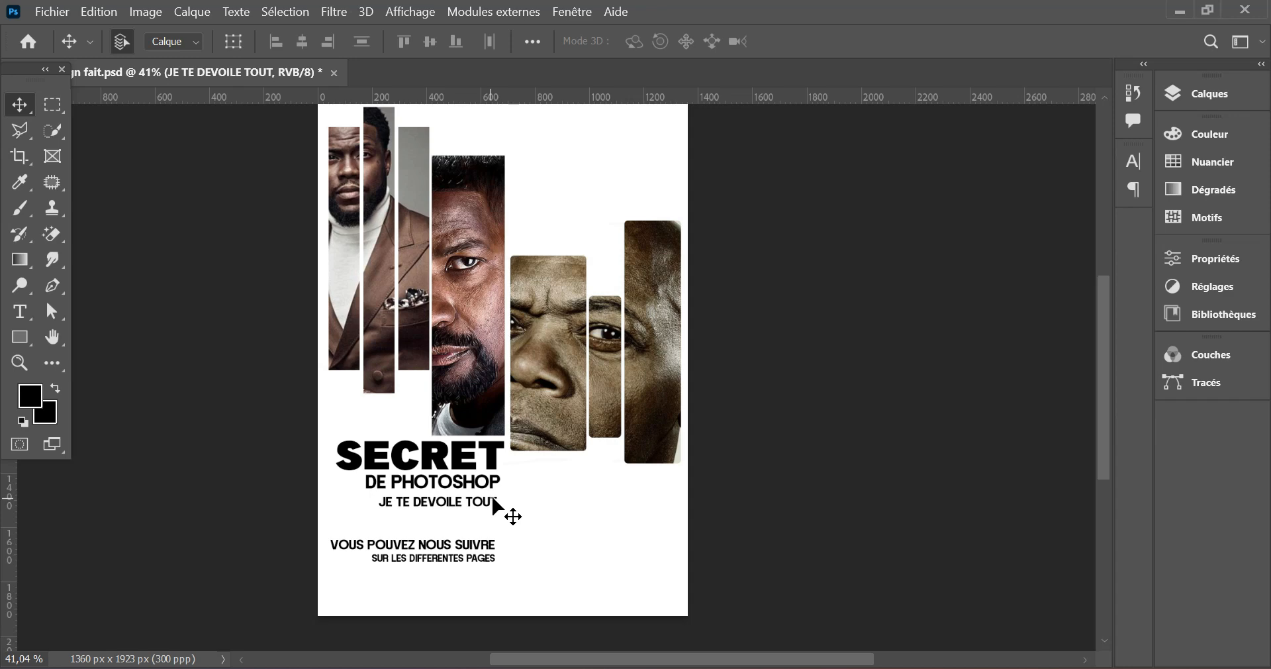
# - Embed the image Sans titre-1, scale it to about 135%, and place its orange contact bar beneath SUR LES DIFFERENTES PAGES
pyautogui.click(60, 13)
pyautogui.click(141, 369)
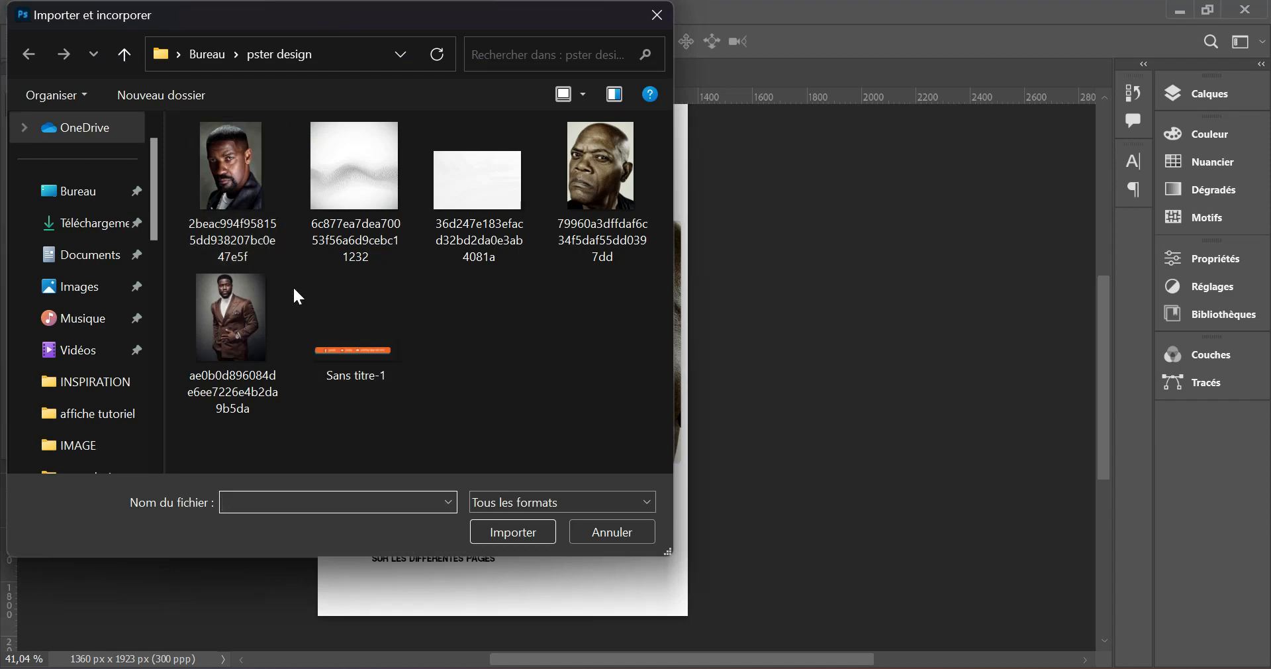
pyautogui.click(347, 351)
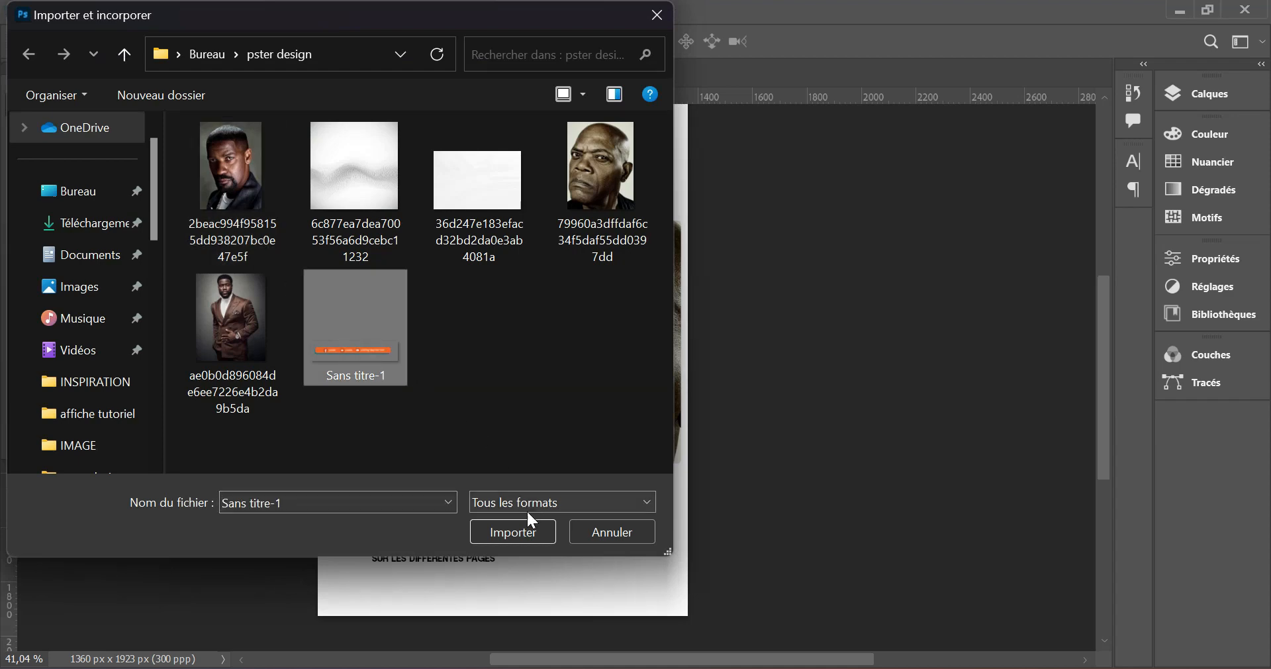
pyautogui.click(519, 532)
pyautogui.moveTo(539, 363); pyautogui.dragTo(469, 592)
pyautogui.moveTo(366, 604); pyautogui.dragTo(318, 615)
pyautogui.moveTo(411, 584); pyautogui.dragTo(423, 569)
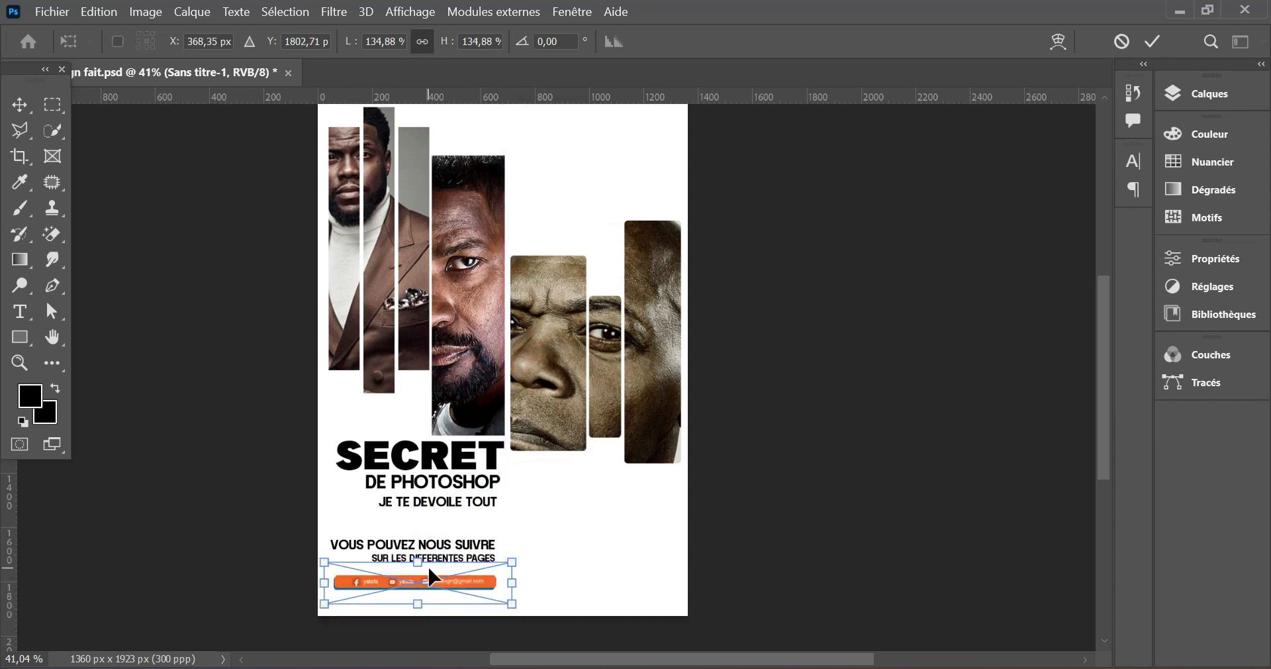
pyautogui.press('Return')
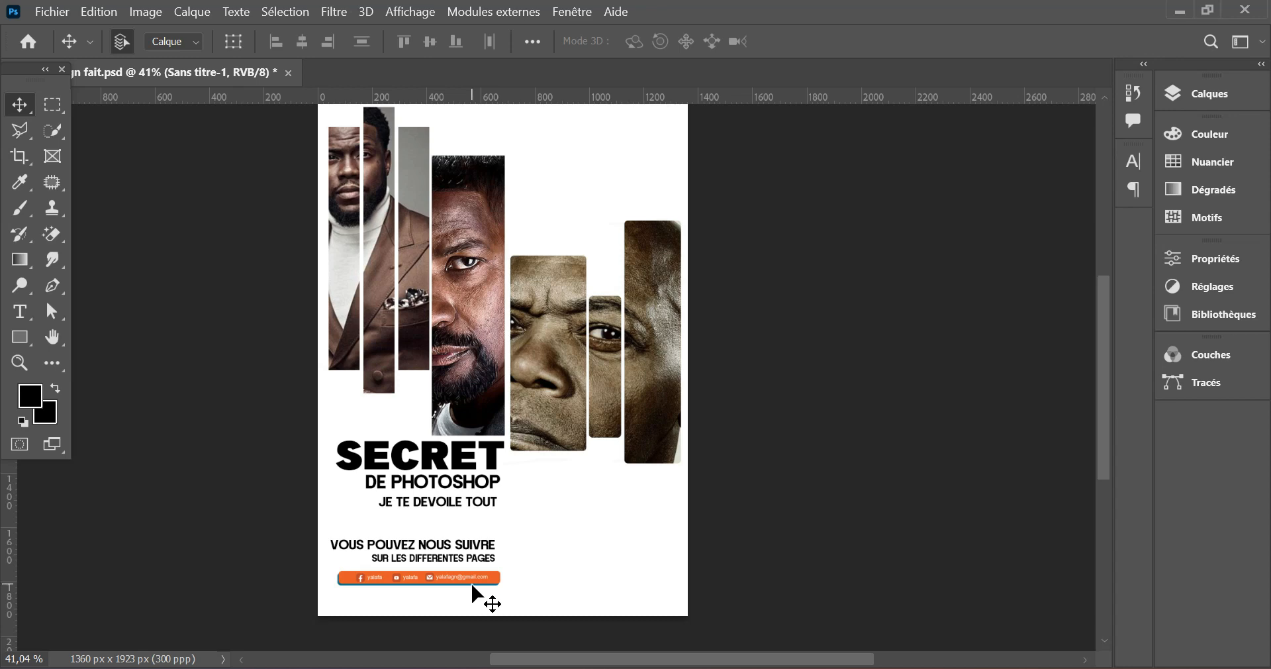
# - Draw a paragraph text box beneath the sepia portrait bars and replace the first placeholder line with NOTIFICATION
pyautogui.click(20, 312)
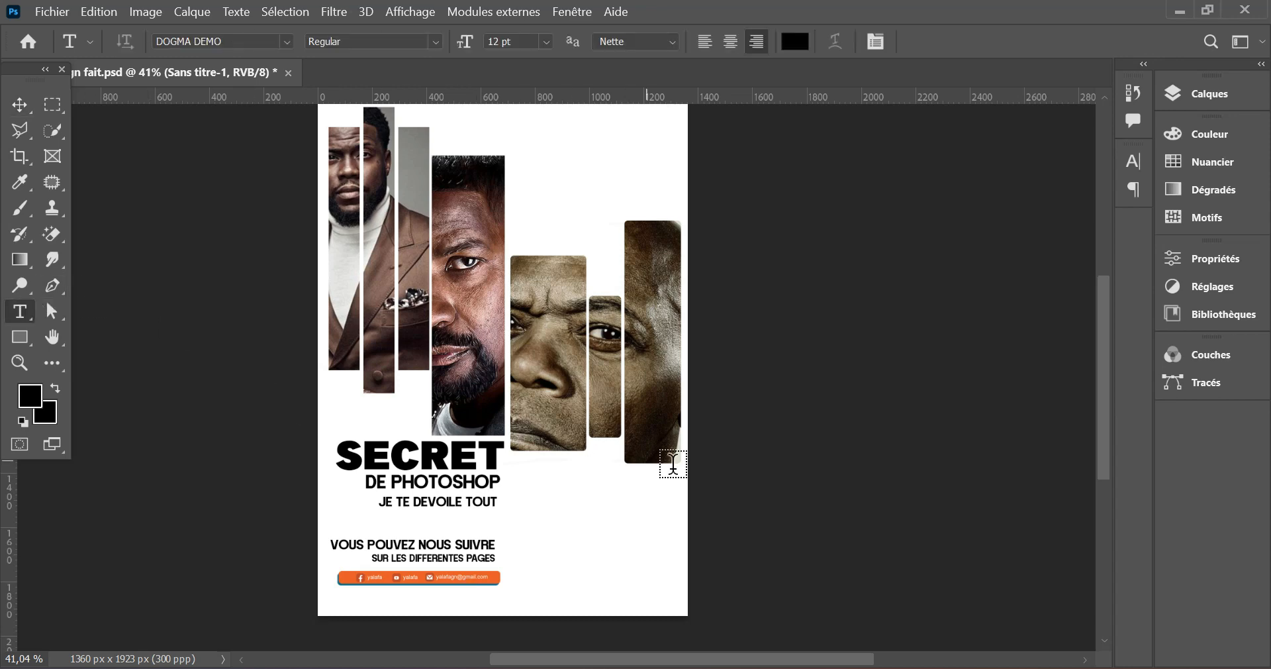
pyautogui.moveTo(680, 489); pyautogui.dragTo(519, 585)
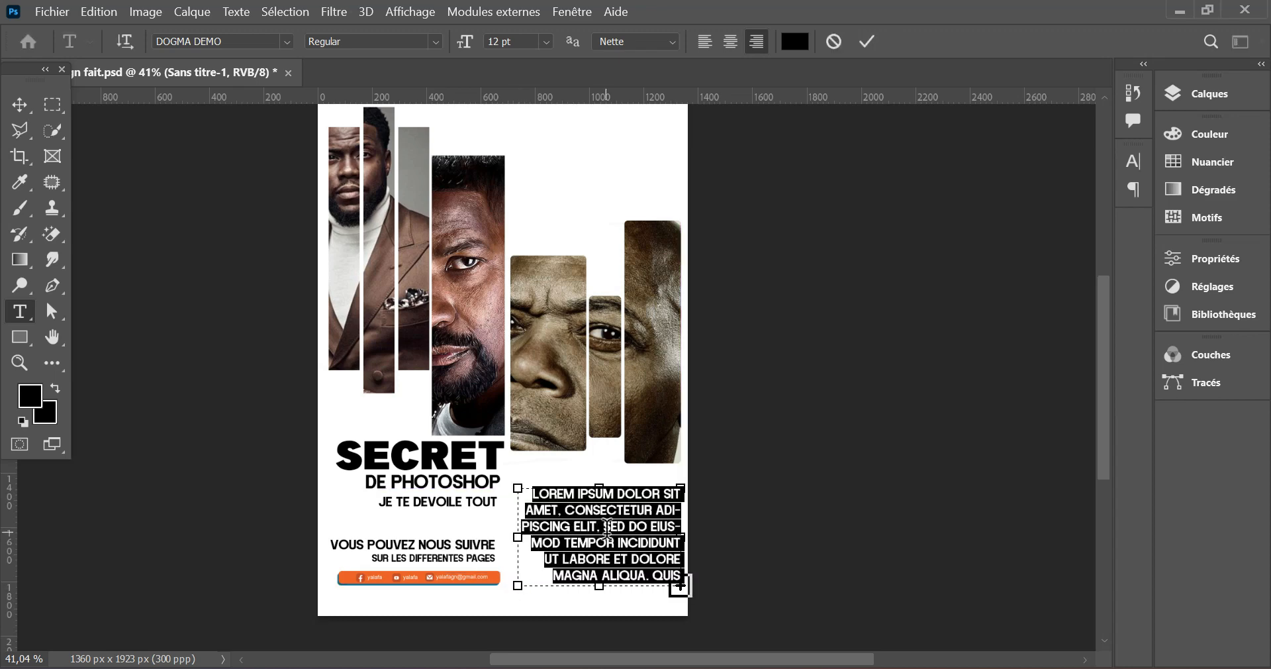
pyautogui.moveTo(531, 493); pyautogui.dragTo(814, 474)
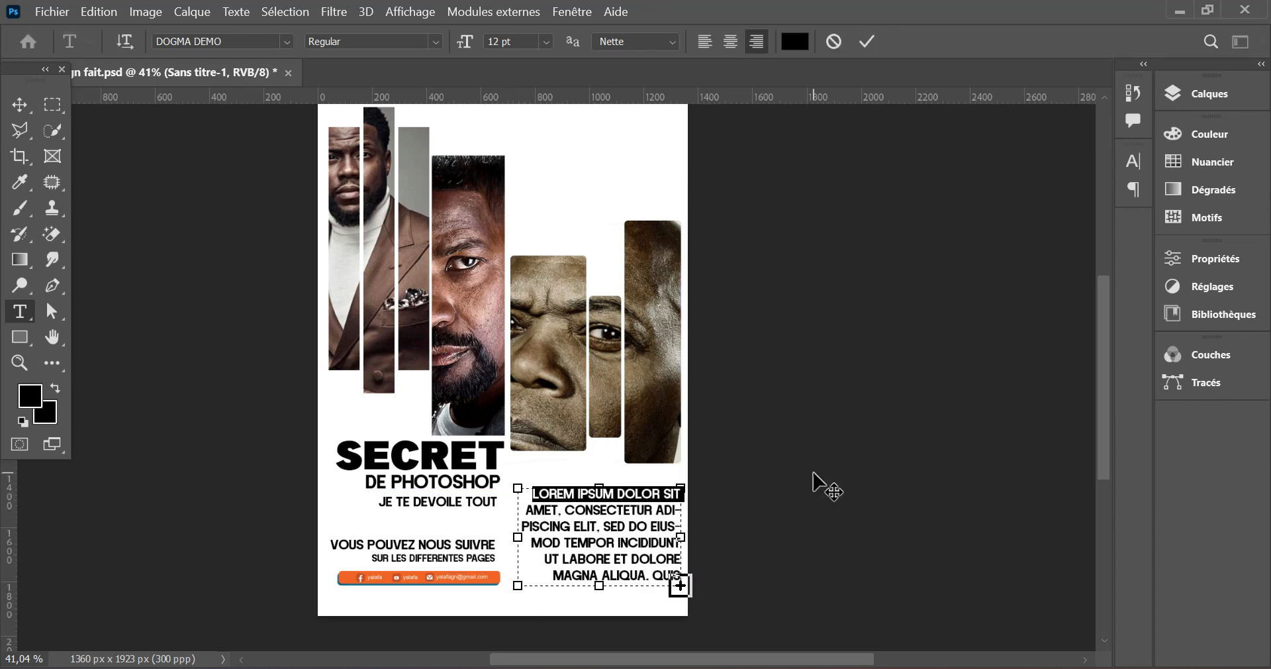
pyautogui.write('N')
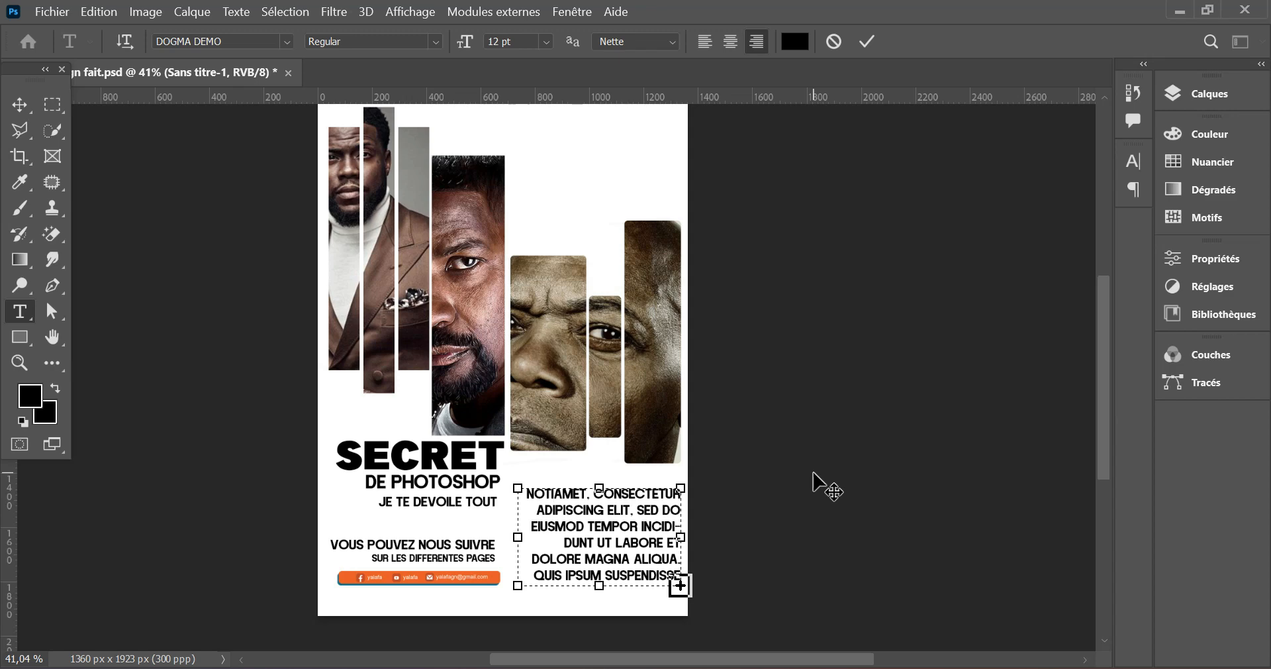
pyautogui.write('OTIFICATIONAMET.')
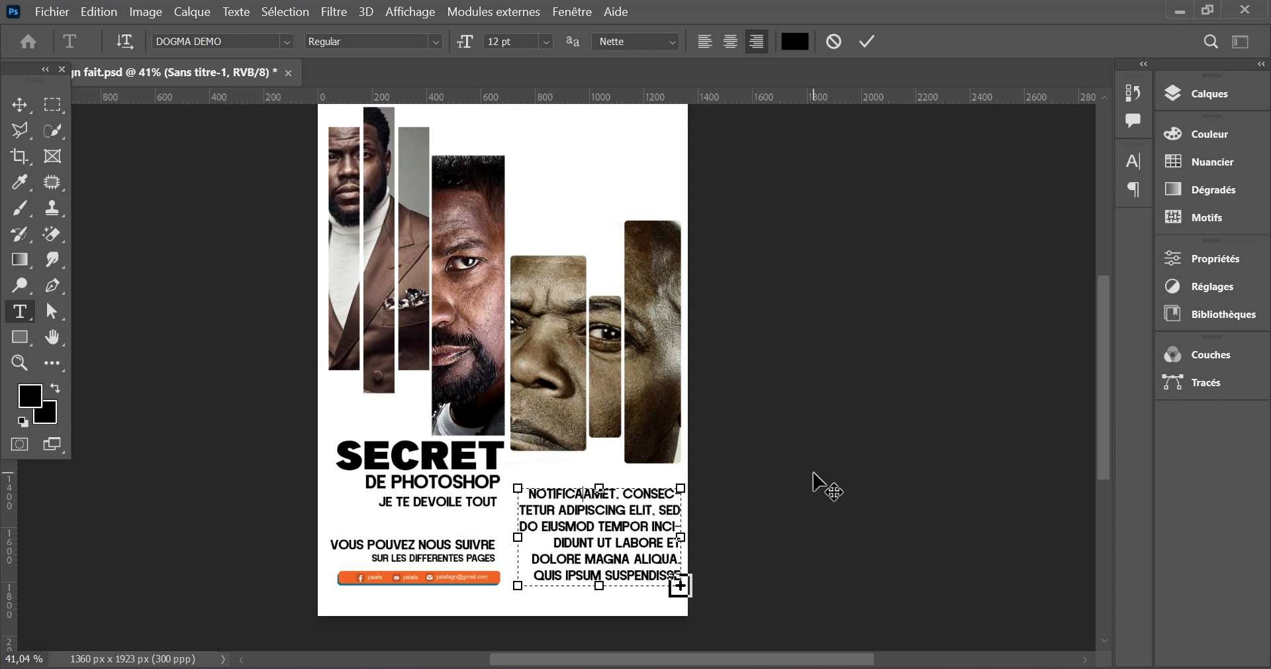
# - Delete the placeholder text following NOTIFICATION through CONSECTE and commit the paragraph
pyautogui.doubleClick(653, 497)
pyautogui.press('BackSpace')
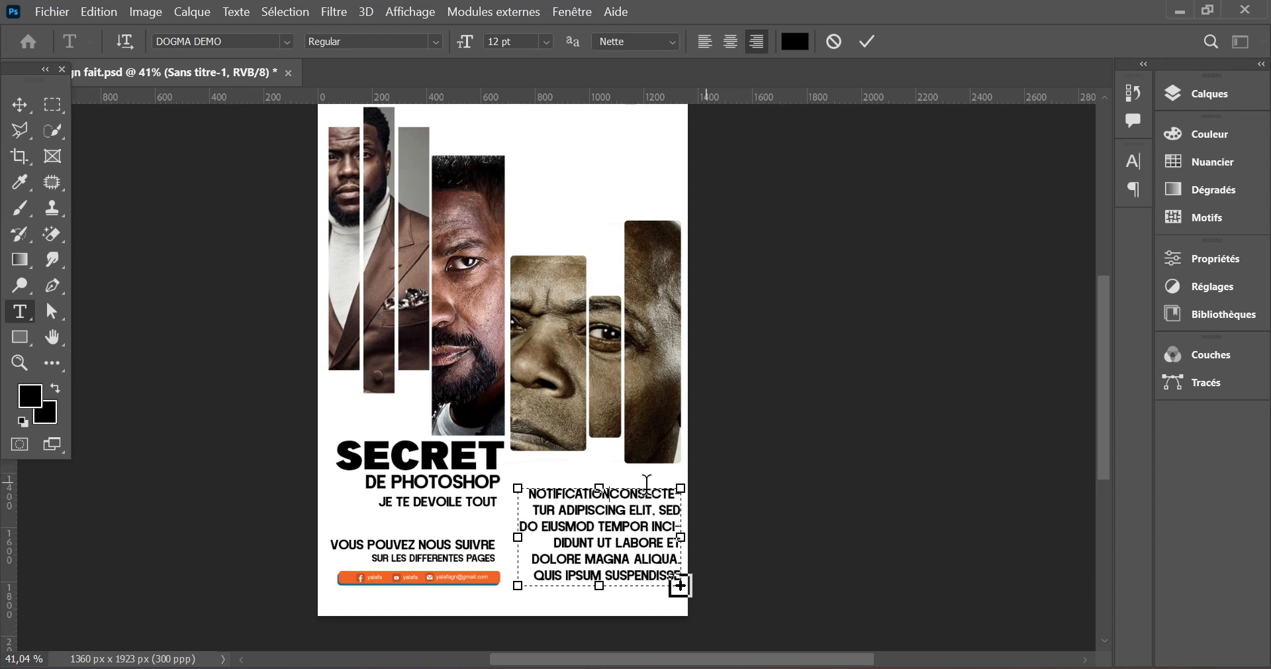
pyautogui.moveTo(614, 490); pyautogui.dragTo(770, 495)
pyautogui.press('BackSpace')
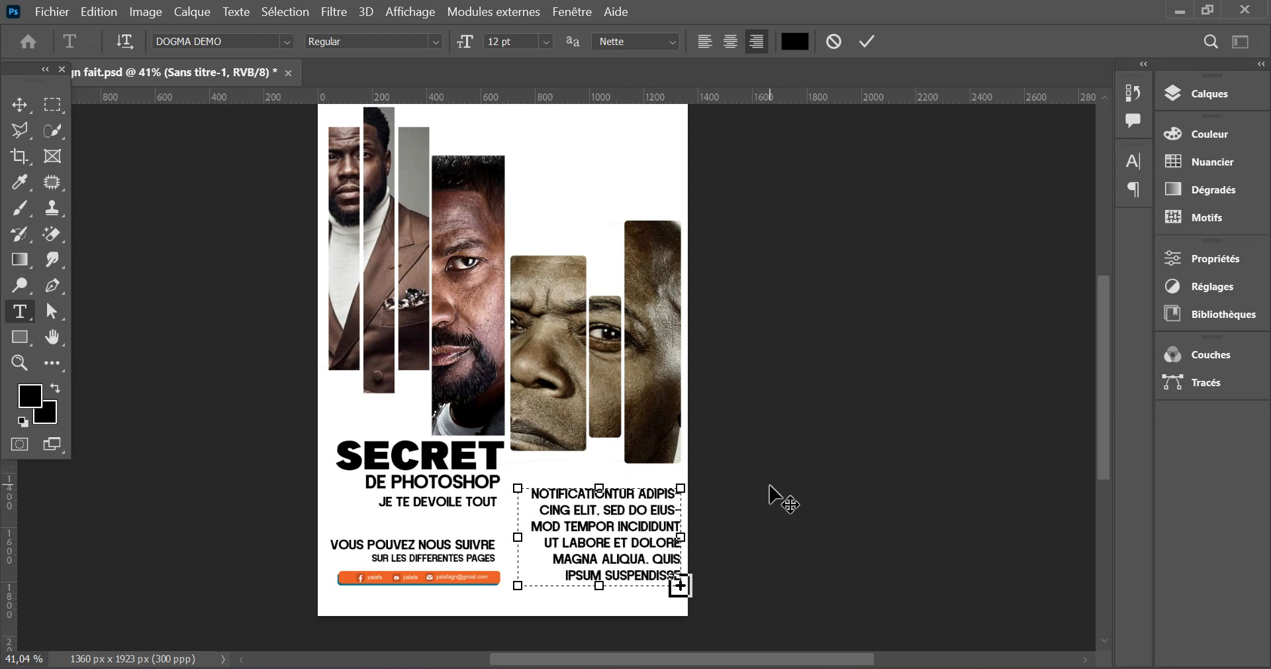
pyautogui.click(868, 42)
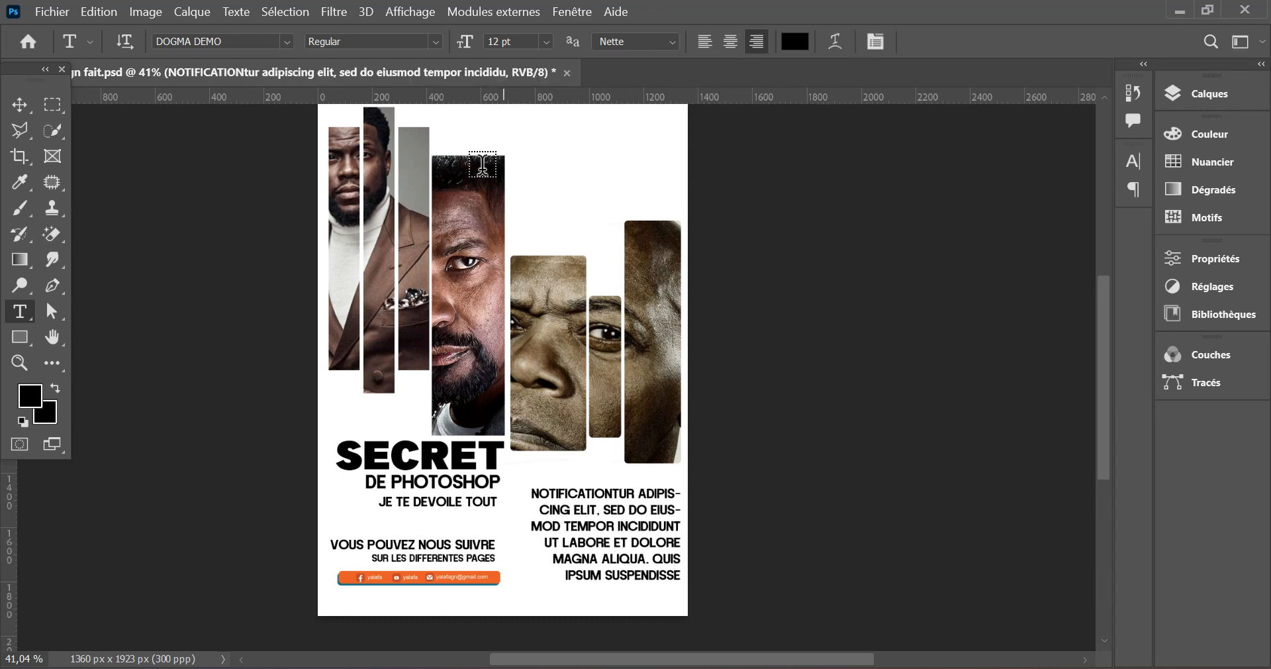
# - Set the paragraph to 8 pt, delete the placeholder words following NOTIFICATION, and start DO EIUSMOD on a new line
pyautogui.moveTo(470, 50); pyautogui.dragTo(459, 50)
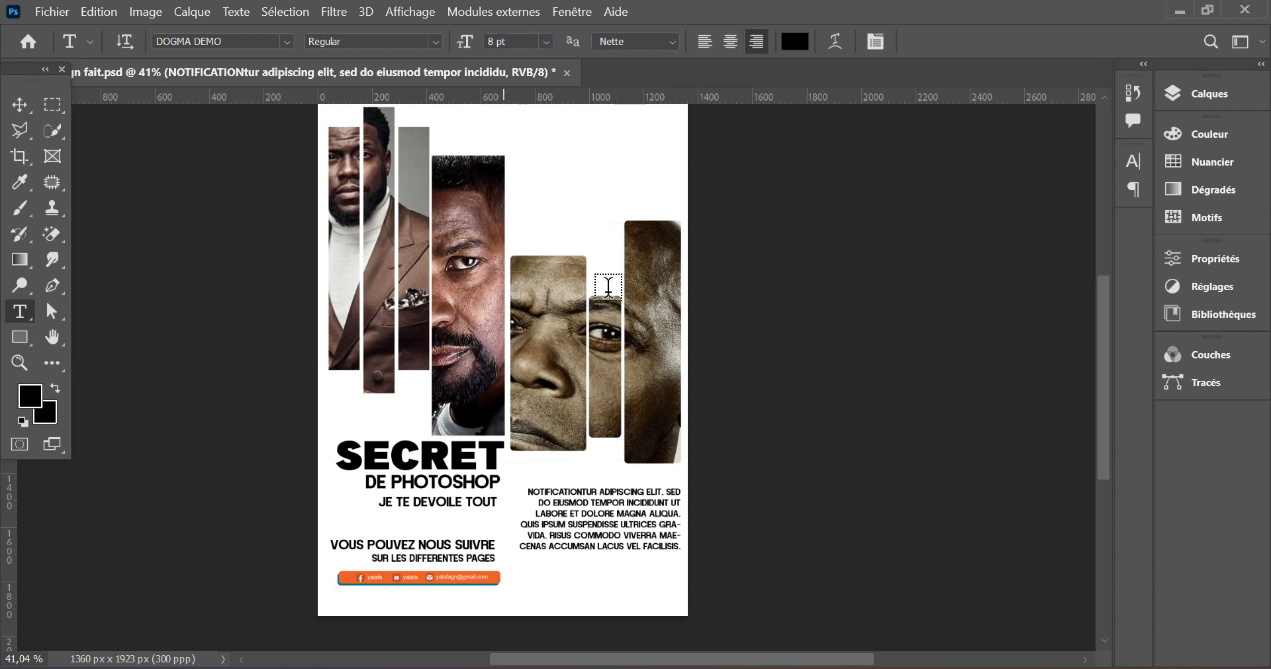
pyautogui.moveTo(583, 490); pyautogui.dragTo(695, 477)
pyautogui.press('BackSpace')
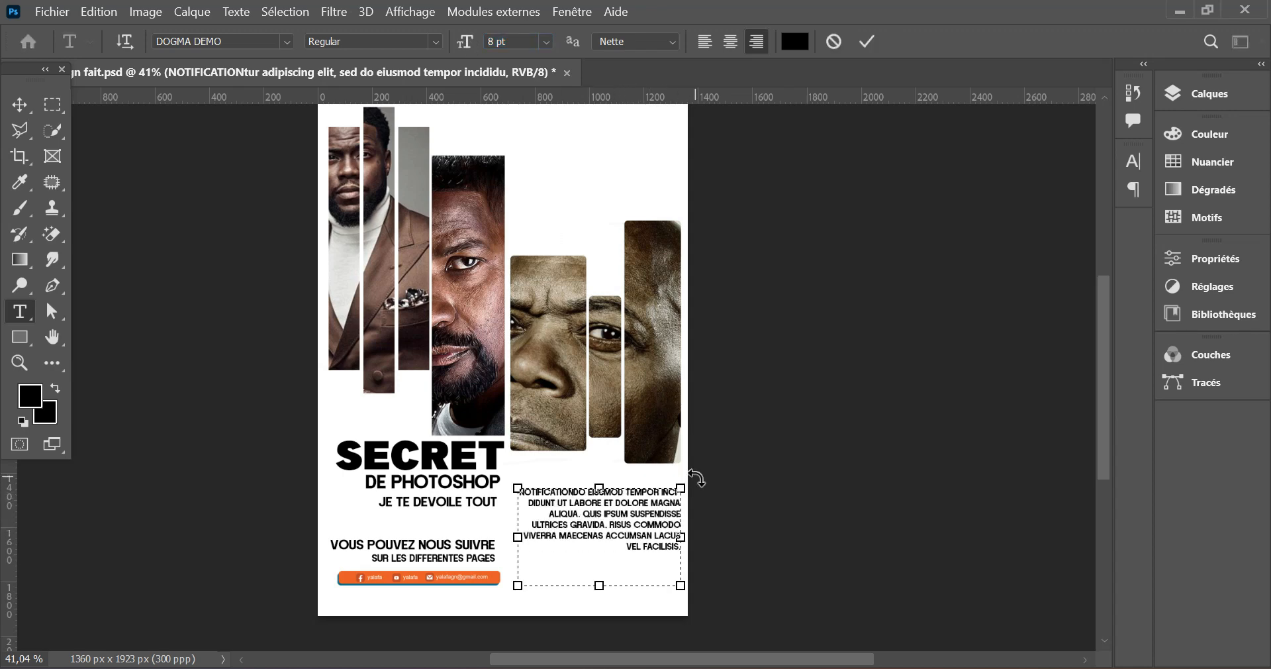
pyautogui.press('Return')
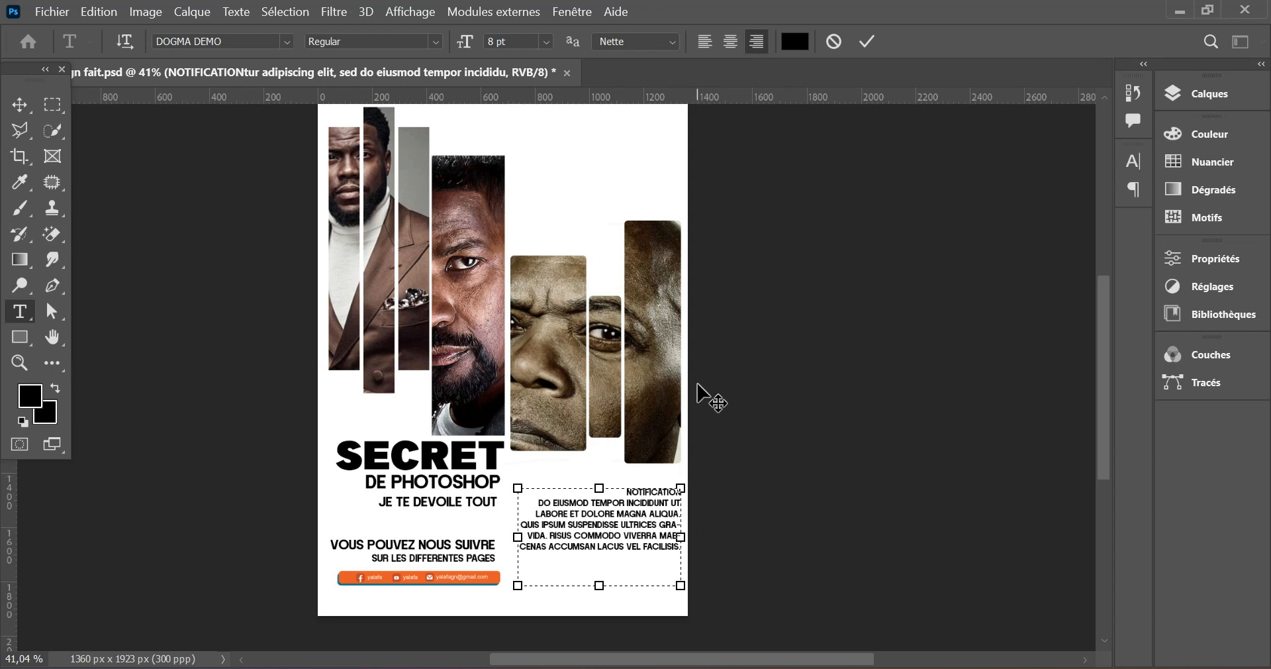
# - Enlarge the word NOTIFICATION into a heading above the 8 pt placeholder paragraph and commit the text
pyautogui.moveTo(626, 491); pyautogui.dragTo(728, 474)
pyautogui.moveTo(466, 41)
pyautogui.mouseDown()
pyautogui.moveTo(500, 41)
pyautogui.moveTo(475, 58)
pyautogui.mouseUp()
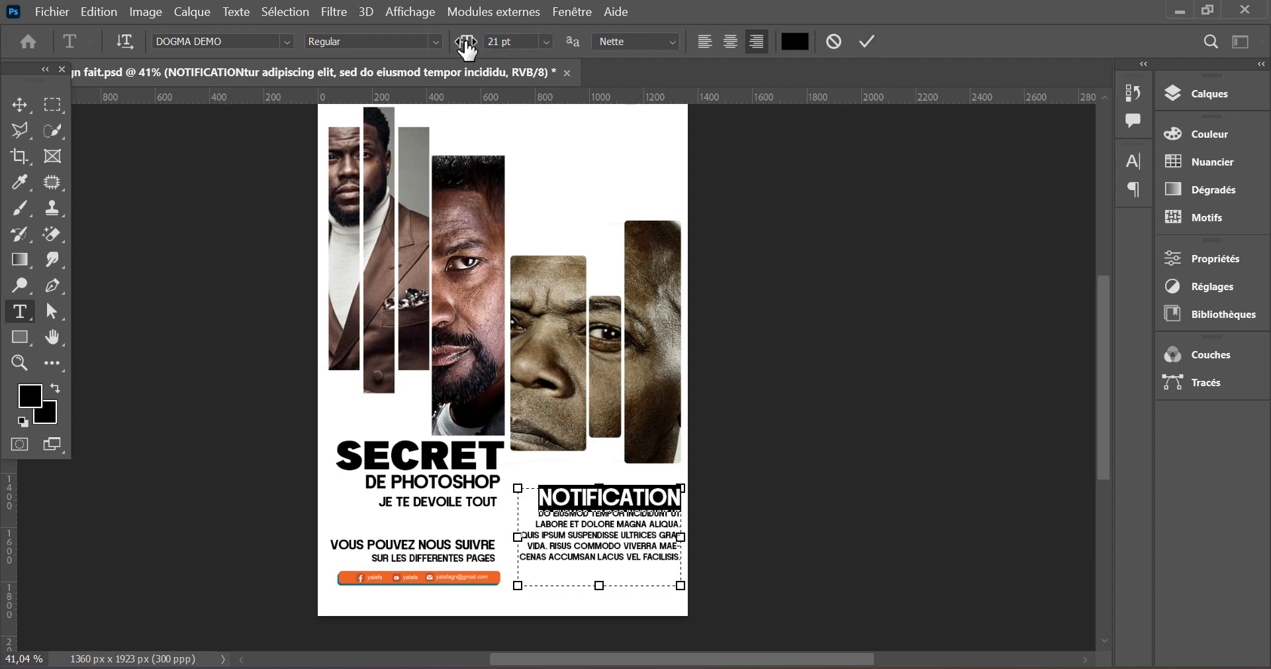
pyautogui.moveTo(465, 42); pyautogui.dragTo(456, 41)
pyautogui.click(868, 42)
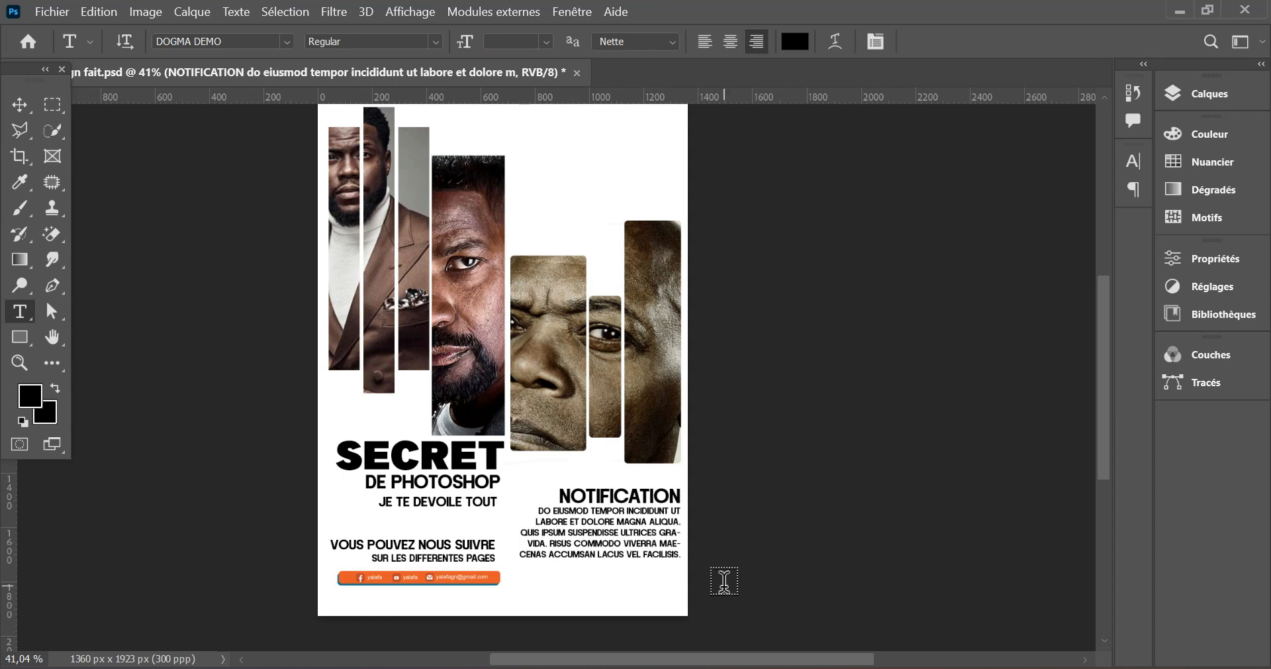
# - Narrow the NOTIFICATION text box by moving its left edge inward, and commit the rewrapped paragraph
pyautogui.click(612, 549)
pyautogui.moveTo(518, 537); pyautogui.dragTo(535, 542)
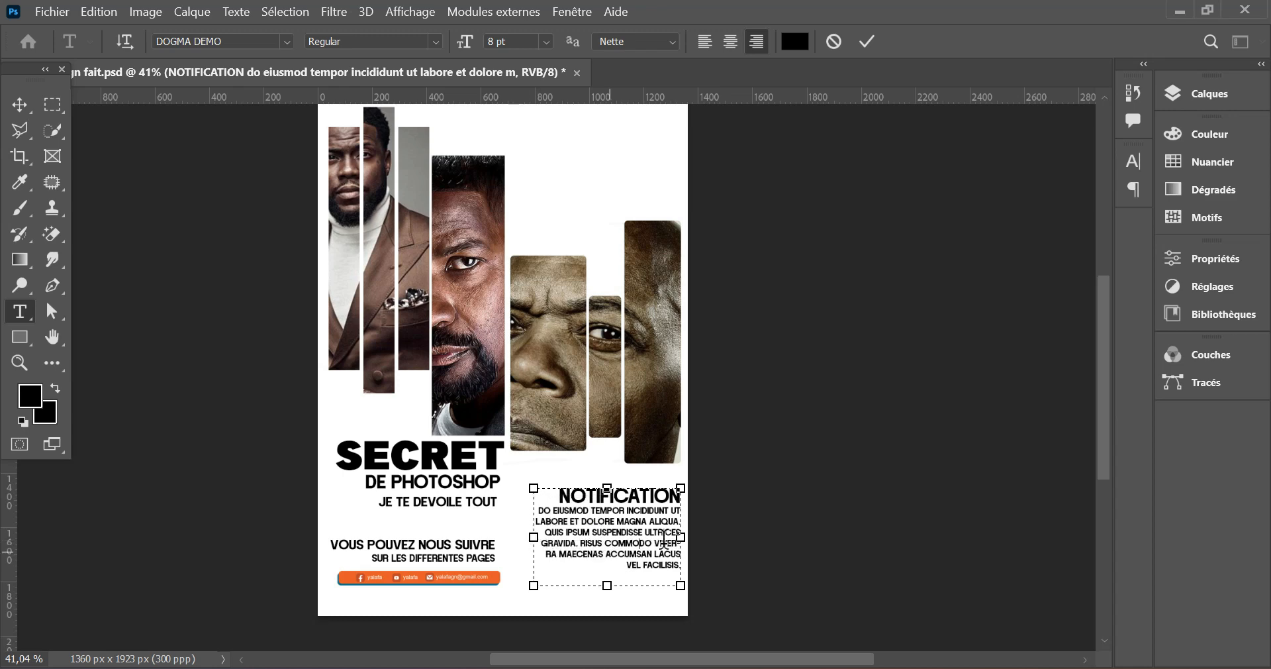
pyautogui.click(867, 41)
# - Embed the YALAFA LOGO file, scale it down, and place it in the white area above the sepia portrait
pyautogui.scroll(1, 583, 280)
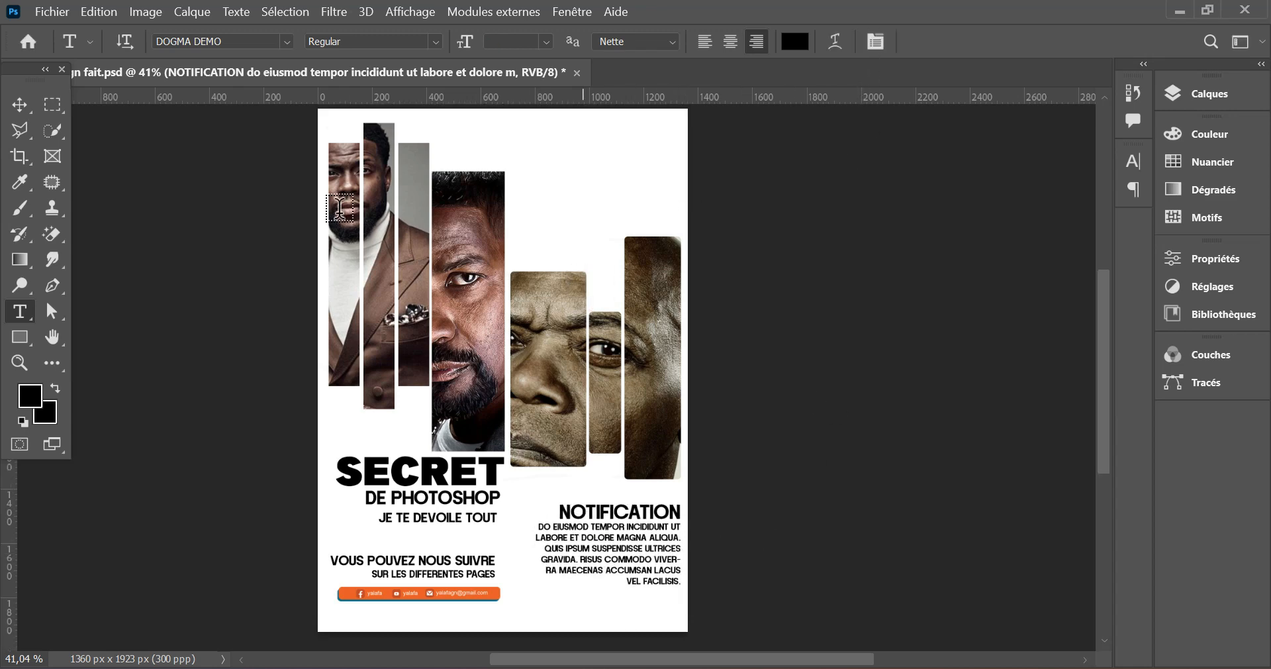
pyautogui.click(19, 104)
pyautogui.click(57, 13)
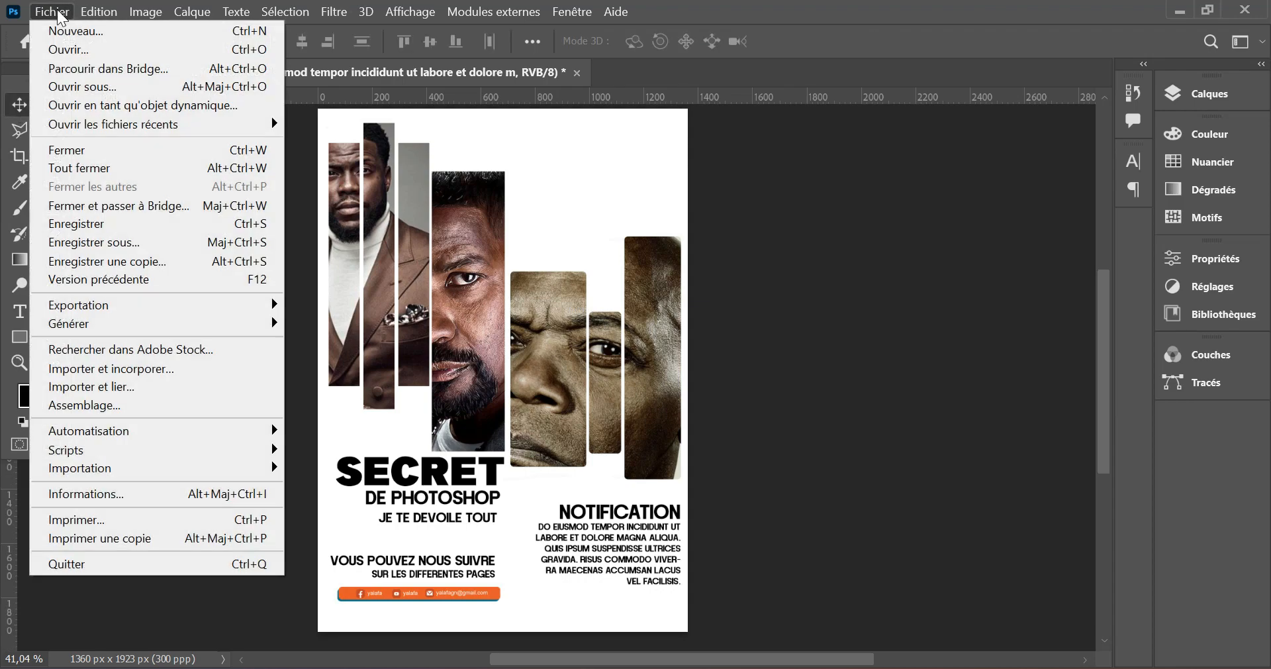
pyautogui.click(111, 368)
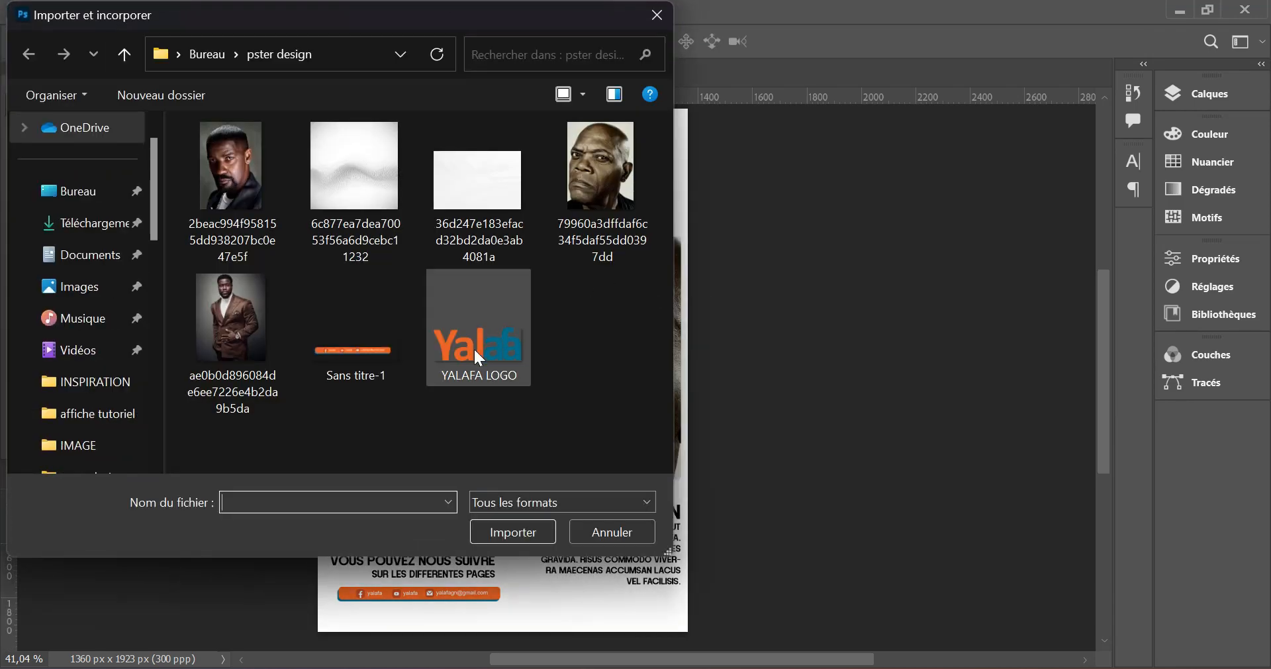
pyautogui.click(478, 351)
pyautogui.click(523, 532)
pyautogui.moveTo(322, 448); pyautogui.dragTo(546, 357)
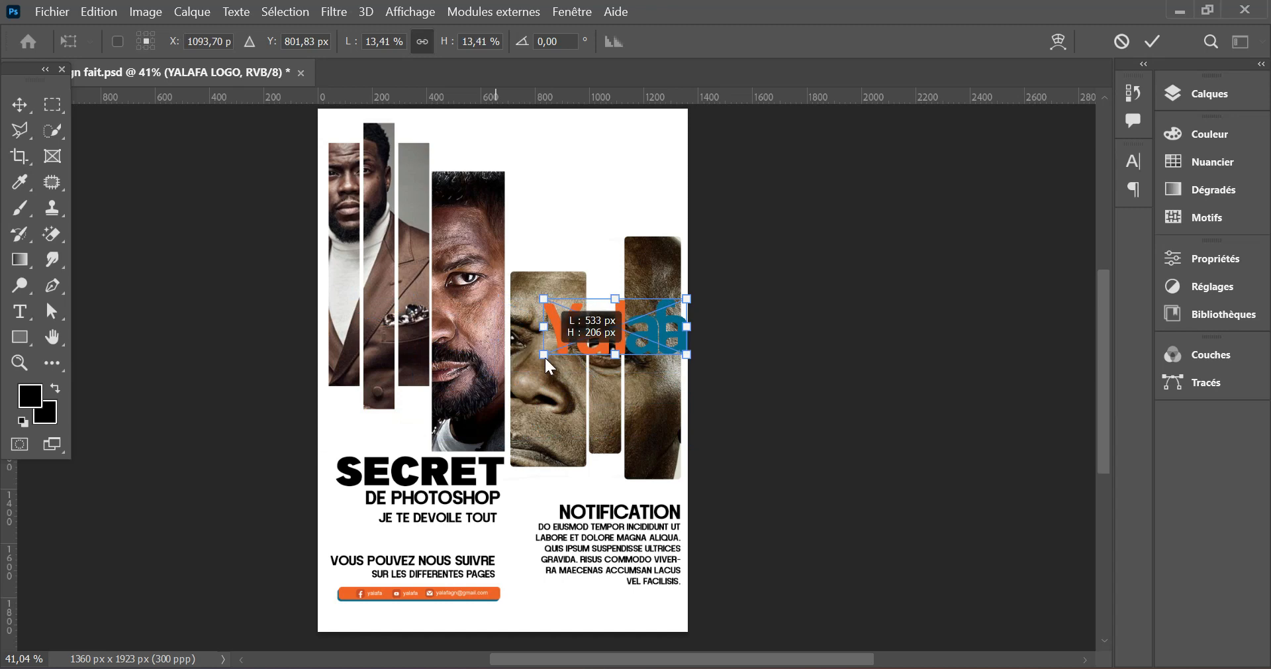
pyautogui.moveTo(621, 327); pyautogui.dragTo(605, 159)
pyautogui.moveTo(670, 186); pyautogui.dragTo(591, 147)
pyautogui.click(1153, 41)
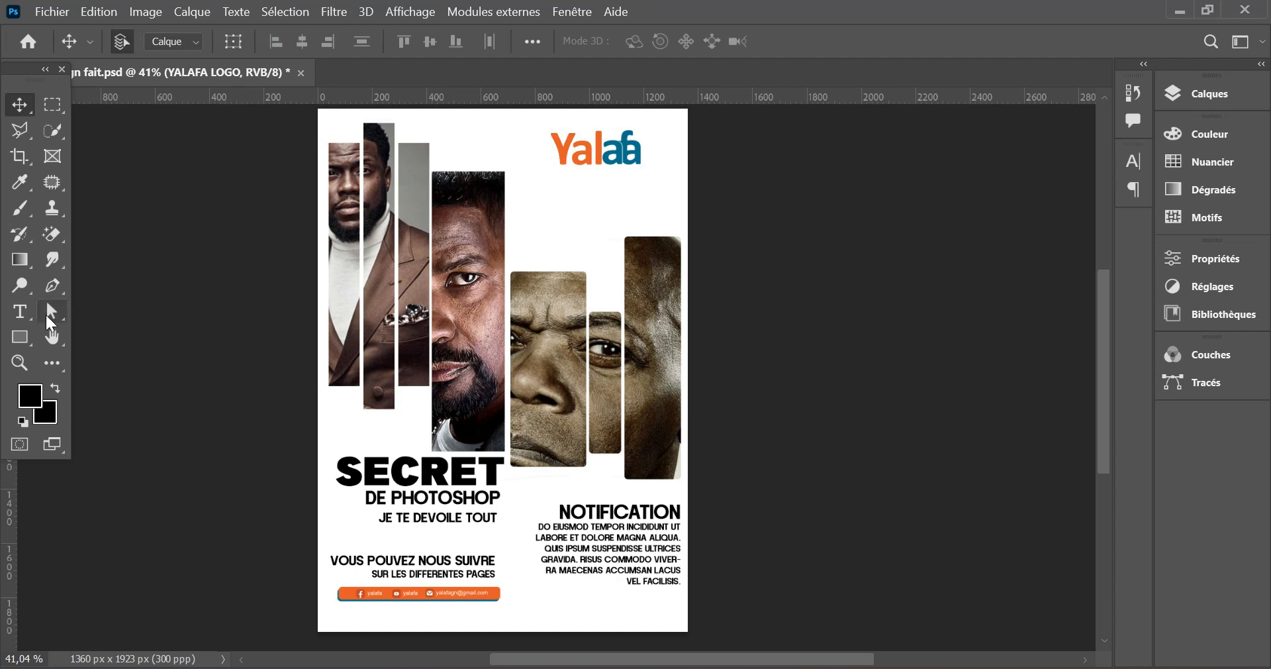
# - Add a two-line text below the logo: CONCEPTION, CREATIVITE / GRAPHISME, DESIGN
pyautogui.click(21, 313)
pyautogui.click(555, 188)
pyautogui.write('CREATIVITE,')
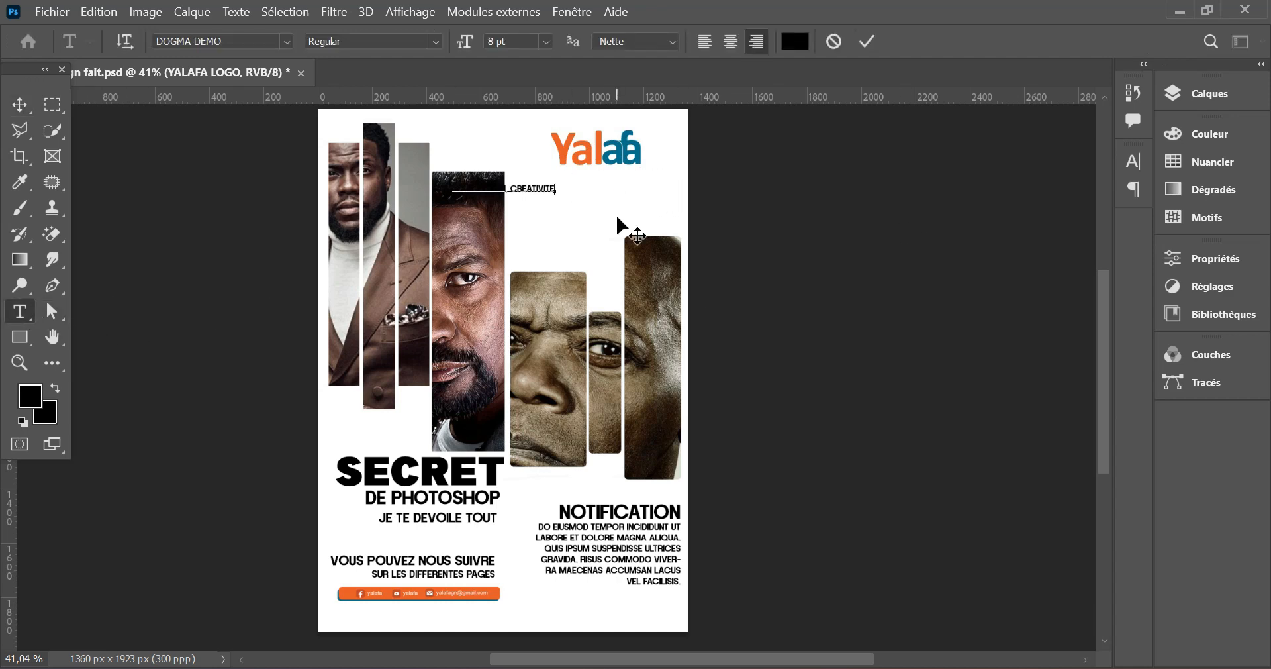
pyautogui.write('DESIGN')
pyautogui.click(868, 41)
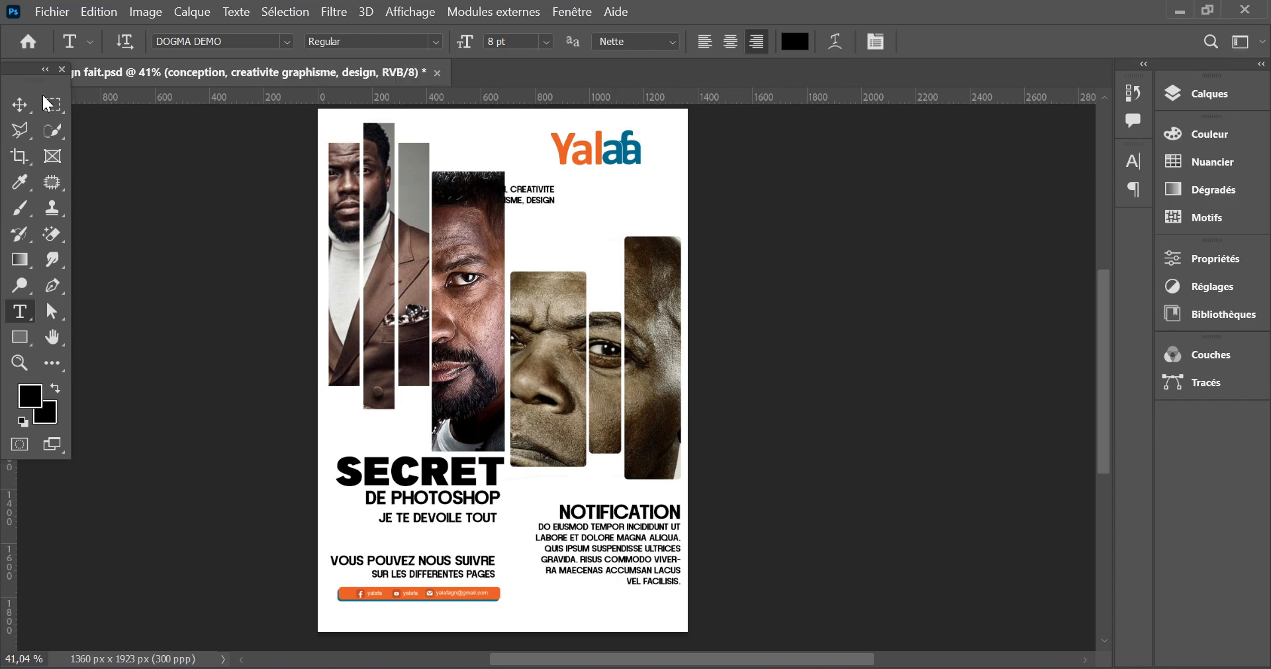
# - Centre-align the CONCEPTION, CREATIVITE / GRAPHISME, DESIGN text, set it to 10 pt, and position it directly beneath the logo
pyautogui.press('v')
pyautogui.moveTo(640, 196); pyautogui.dragTo(628, 201)
pyautogui.press('t')
pyautogui.click(729, 42)
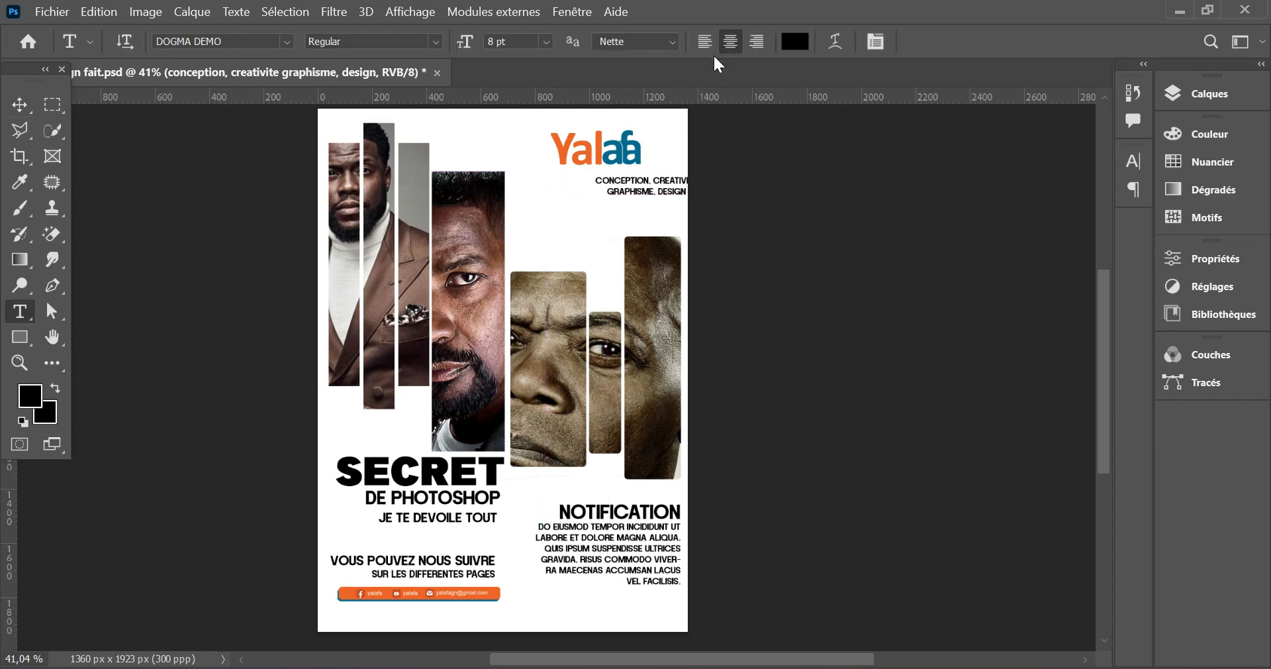
pyautogui.moveTo(467, 56); pyautogui.dragTo(462, 56)
pyautogui.click(544, 41)
pyautogui.click(526, 131)
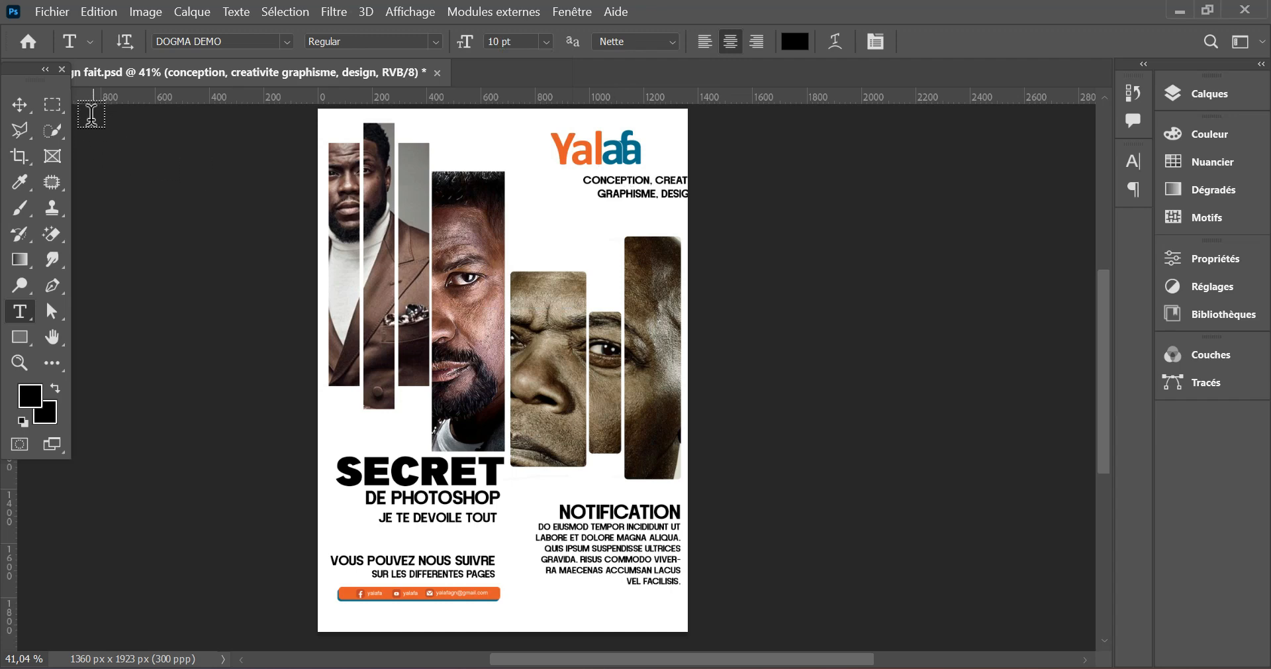
pyautogui.click(19, 105)
pyautogui.moveTo(626, 186); pyautogui.dragTo(589, 194)
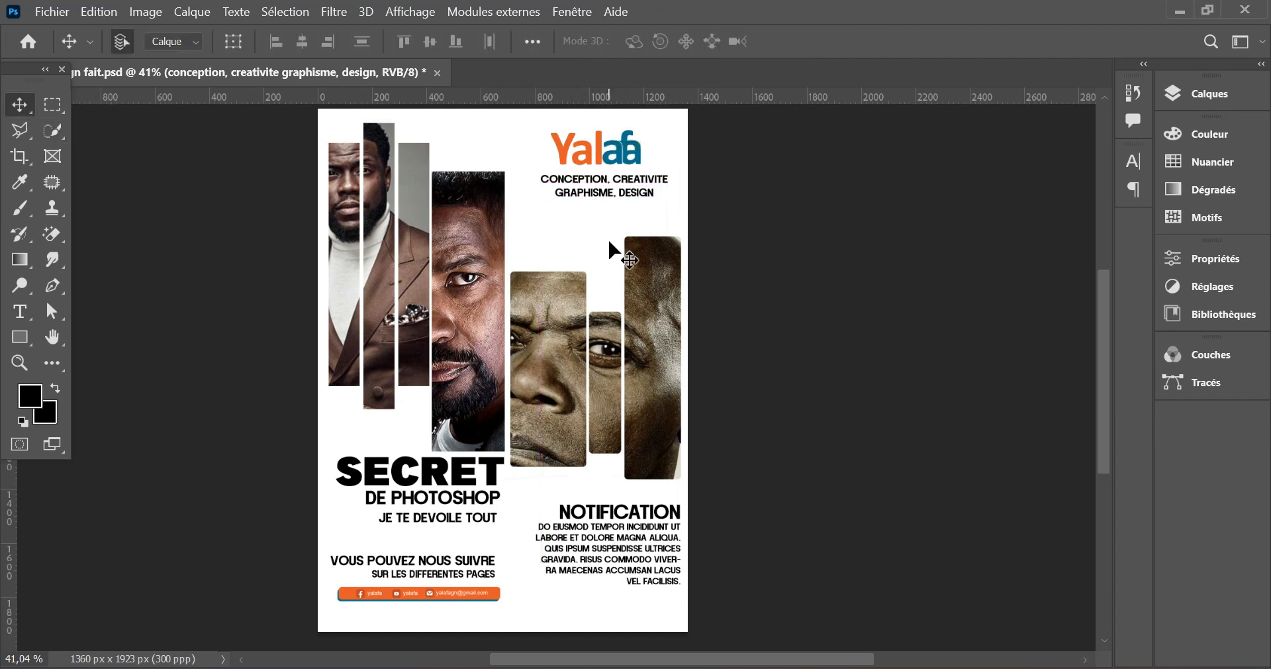
# - Recolour SECRET with the blue sampled from the Yalafa logo
pyautogui.click(21, 312)
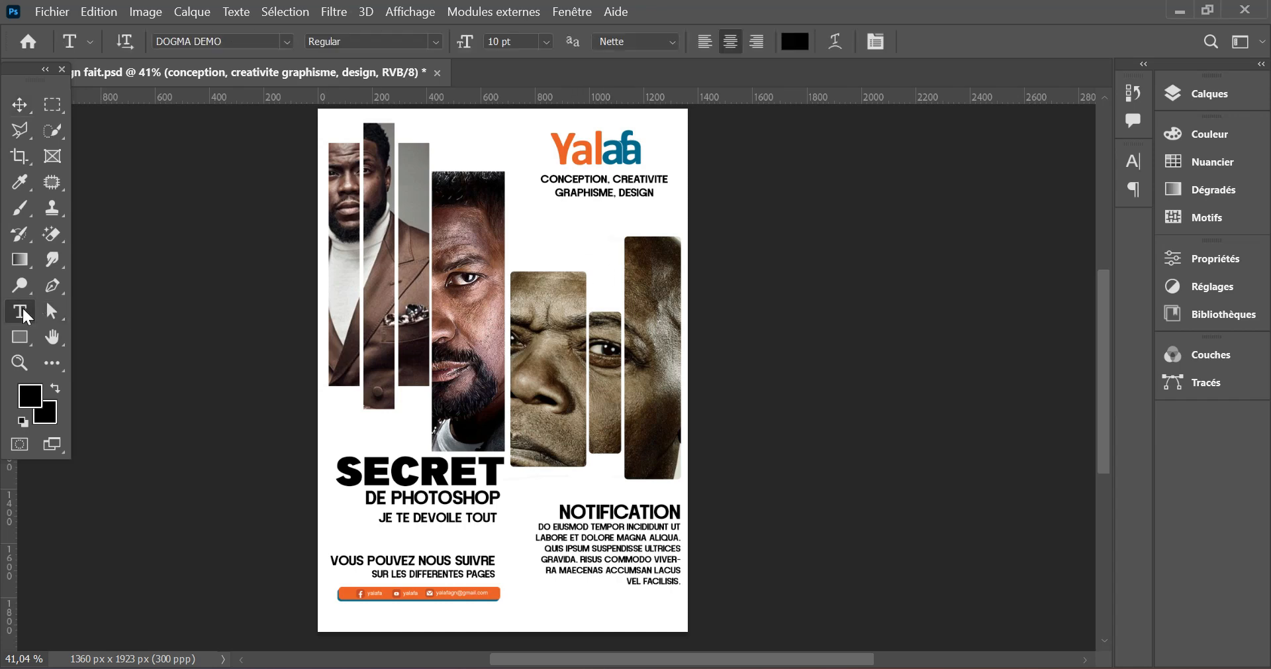
pyautogui.click(421, 472)
pyautogui.click(874, 41)
pyautogui.click(794, 41)
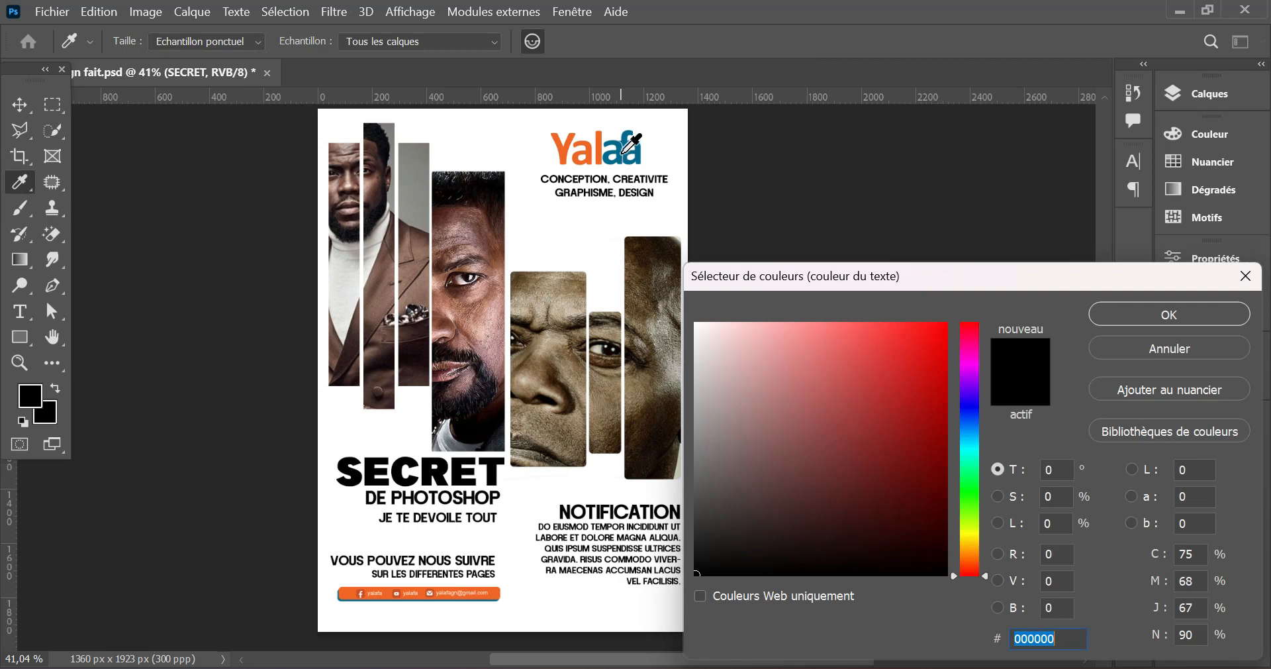
pyautogui.click(623, 153)
pyautogui.click(1126, 312)
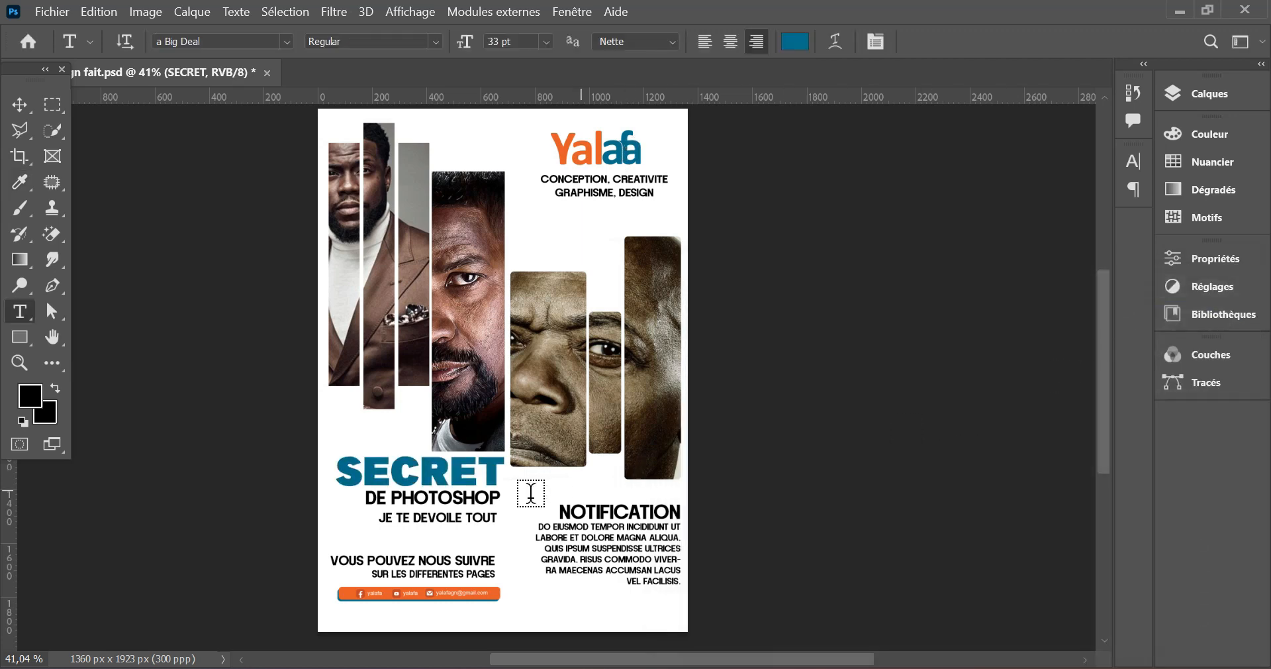
# - Recolour DE PHOTOSHOP with the orange f26522 sampled from the Yalafa logo
pyautogui.click(460, 498)
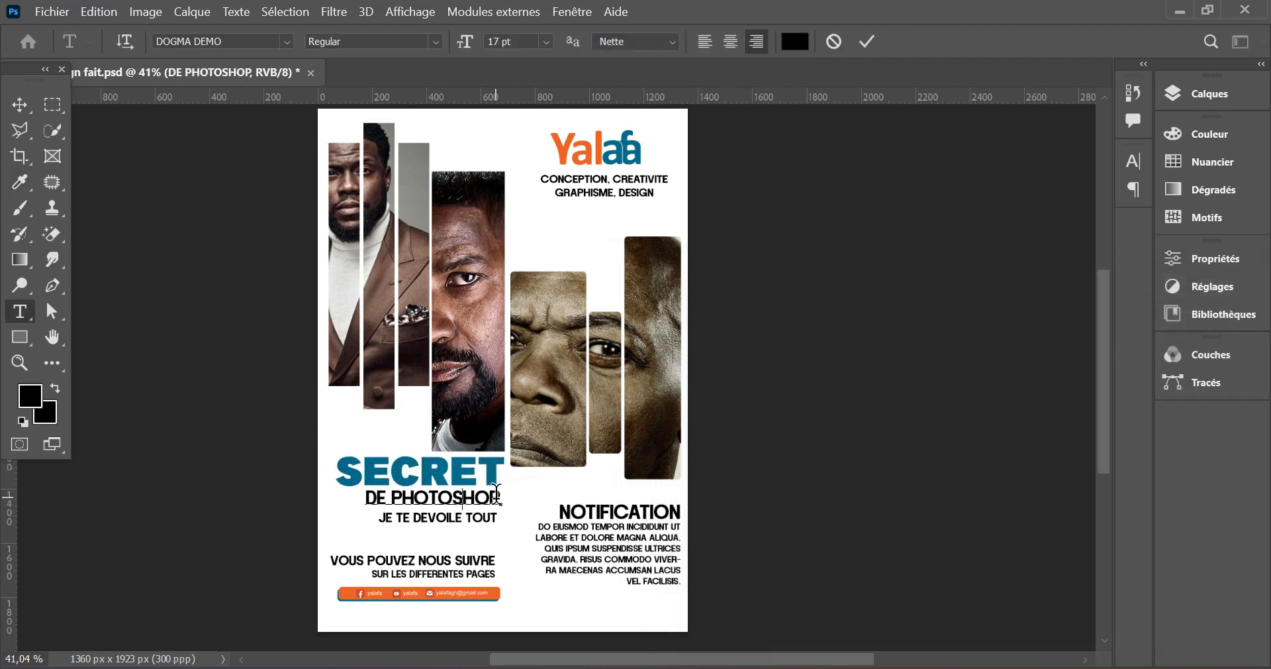
pyautogui.moveTo(501, 497); pyautogui.dragTo(365, 498)
pyautogui.click(794, 41)
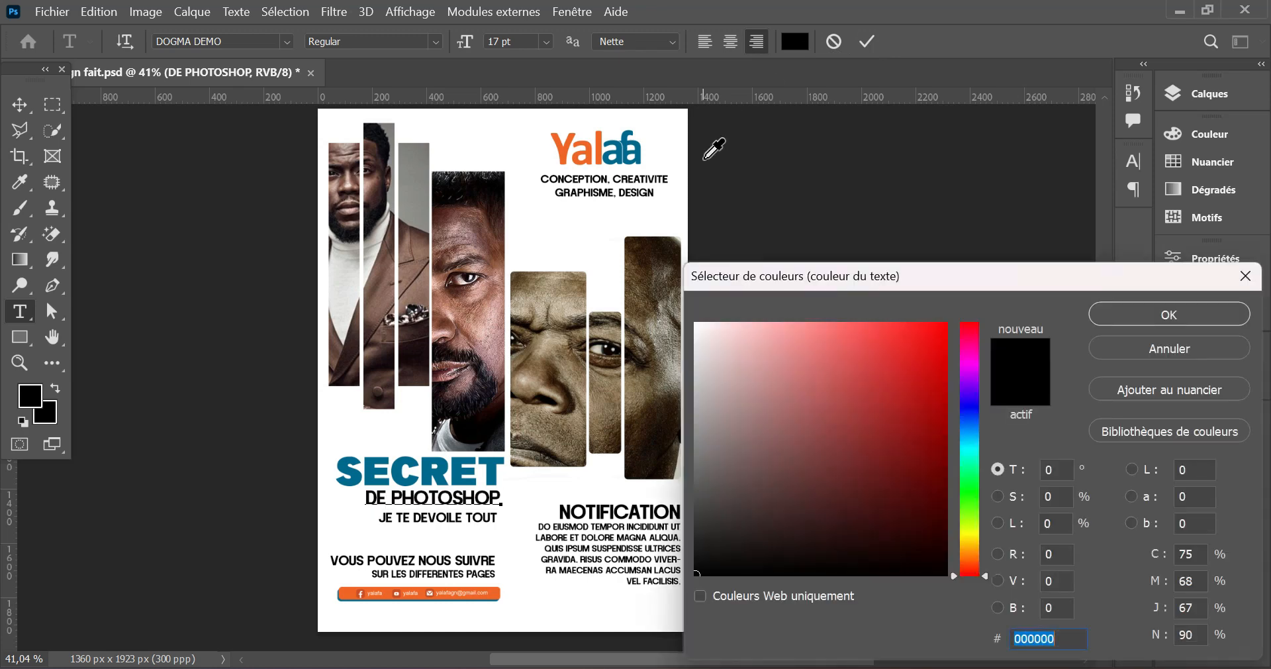
pyautogui.click(578, 157)
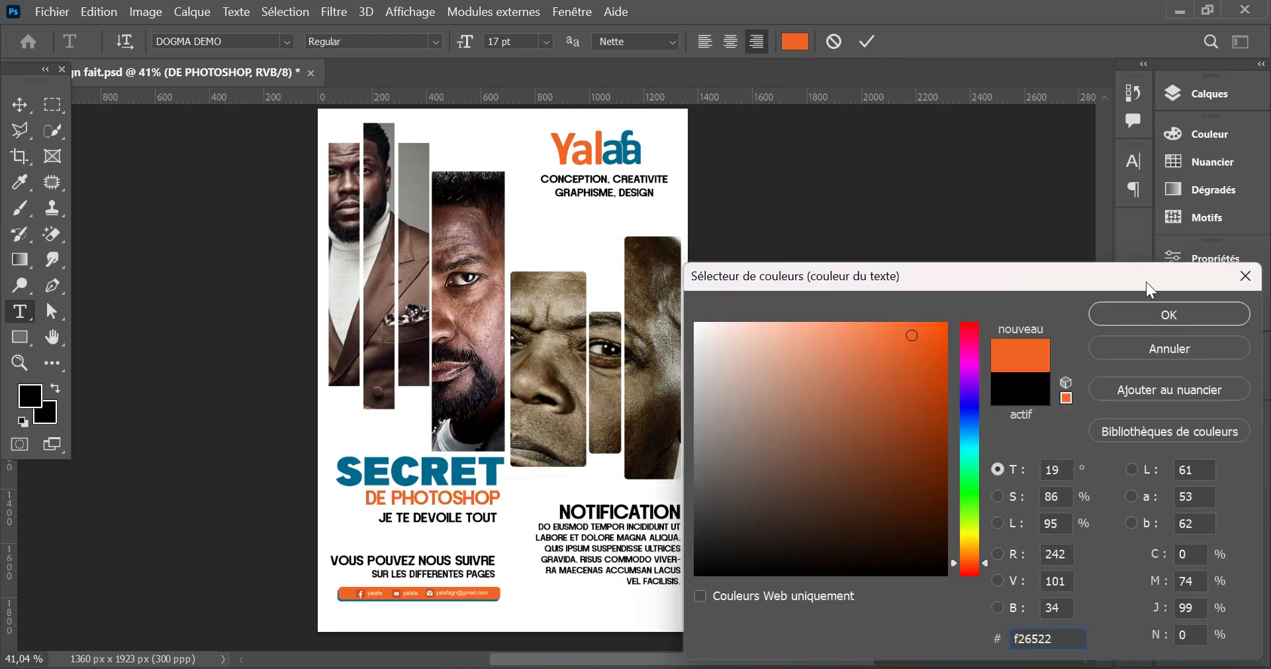
pyautogui.click(1145, 313)
pyautogui.click(866, 43)
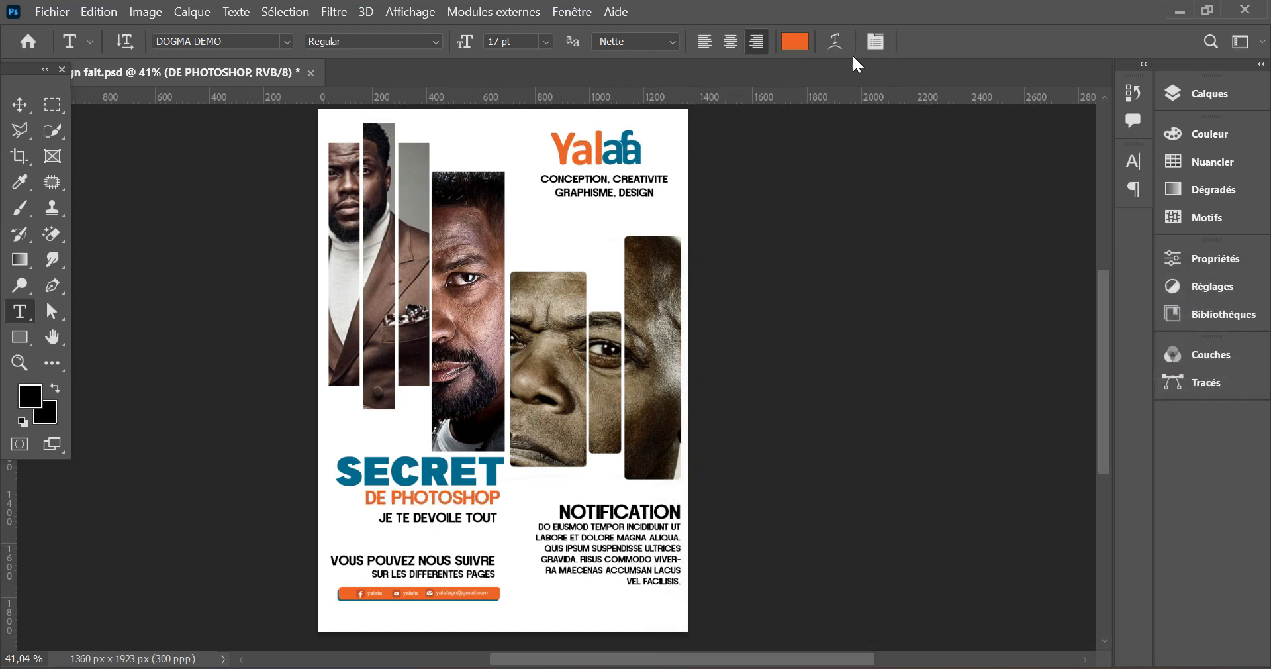
# - Recolour the SUR LES DIFFERENTES PAGES line with the orange sampled from the Yalafa logo
pyautogui.click(472, 570)
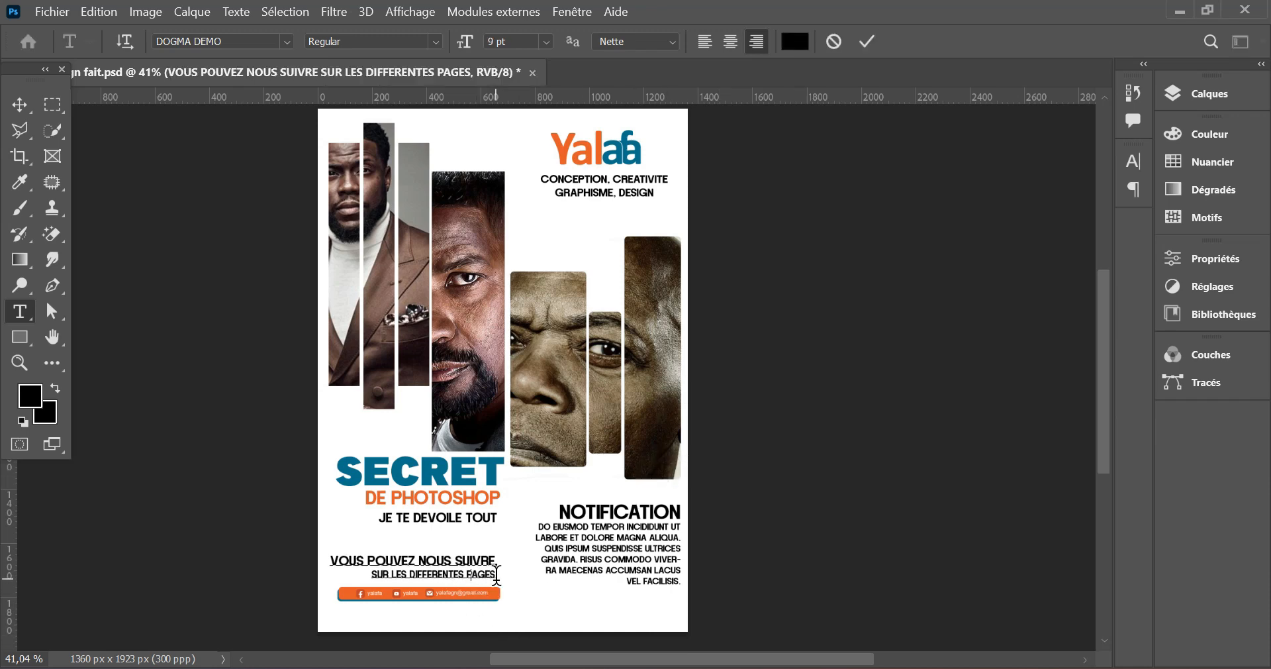
pyautogui.moveTo(496, 574); pyautogui.dragTo(335, 571)
pyautogui.click(794, 43)
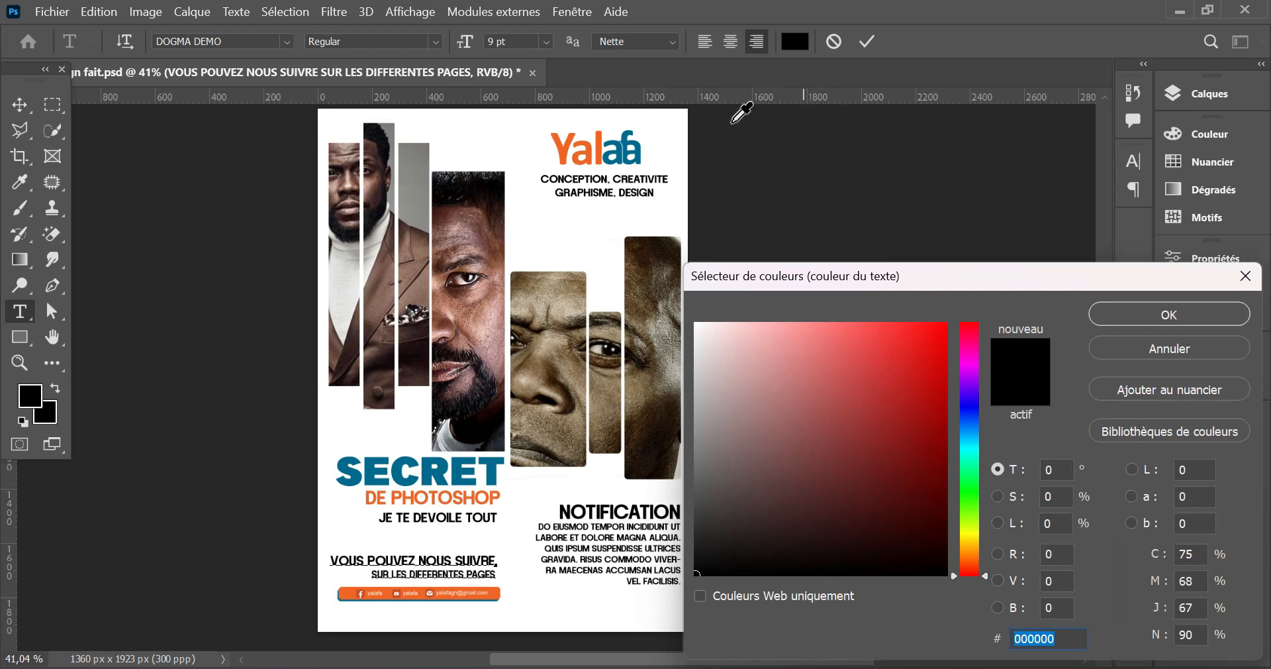
pyautogui.click(563, 152)
pyautogui.click(1118, 314)
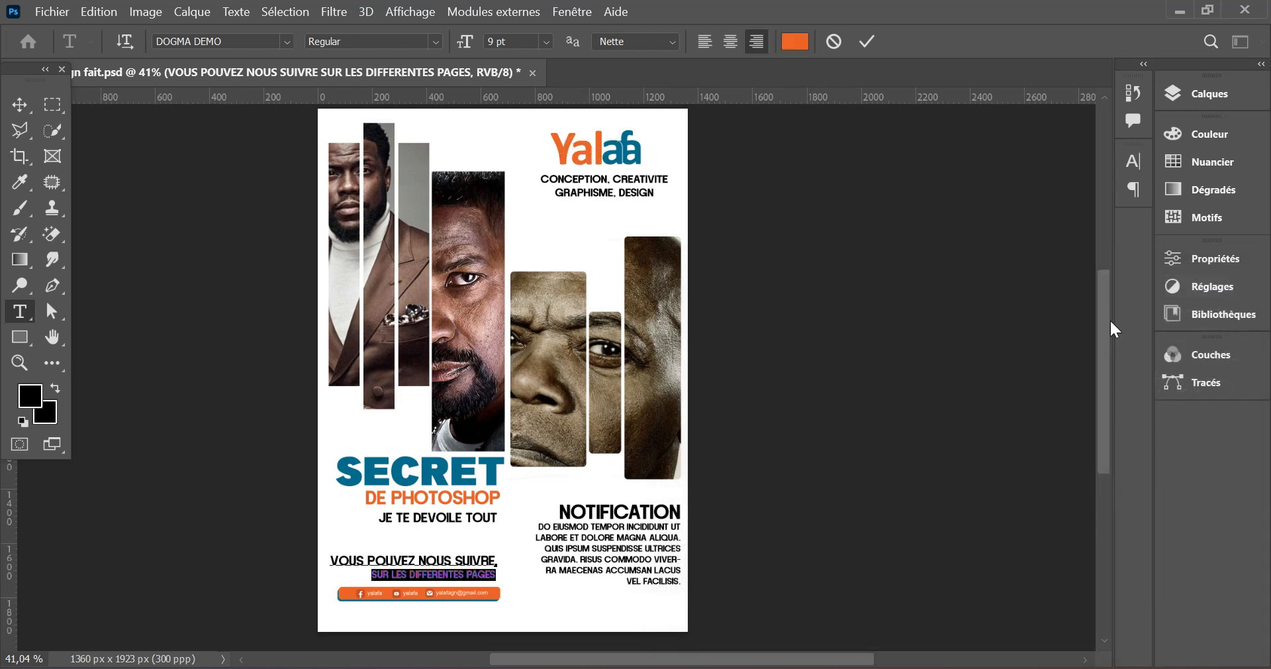
pyautogui.click(868, 44)
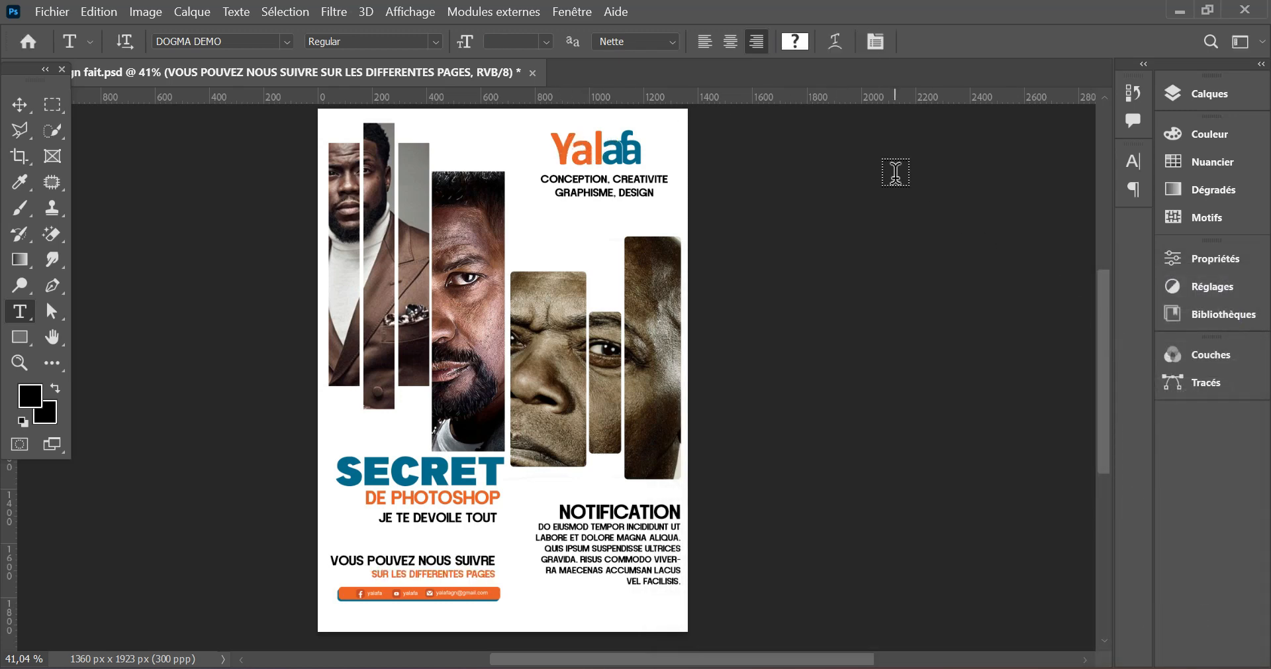
# - Group the clipped sepia portrait layer with Rectangle 2 copie and name the group image 3
pyautogui.click(1174, 96)
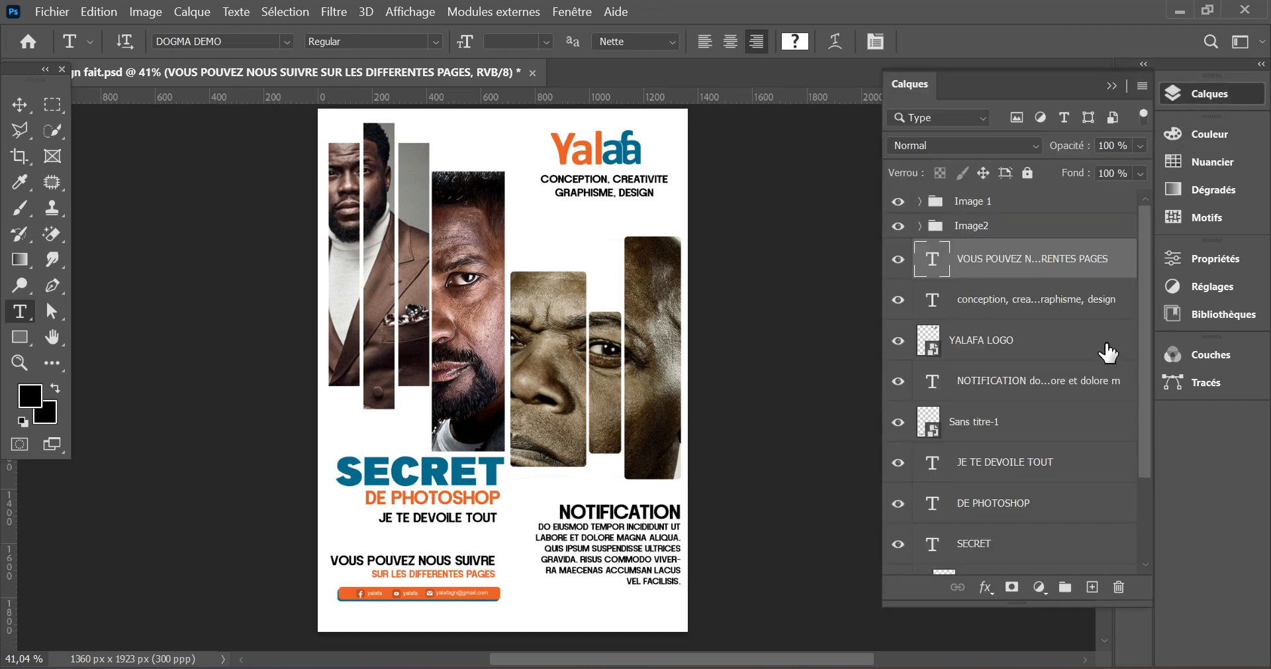
pyautogui.moveTo(1143, 270); pyautogui.dragTo(1154, 374)
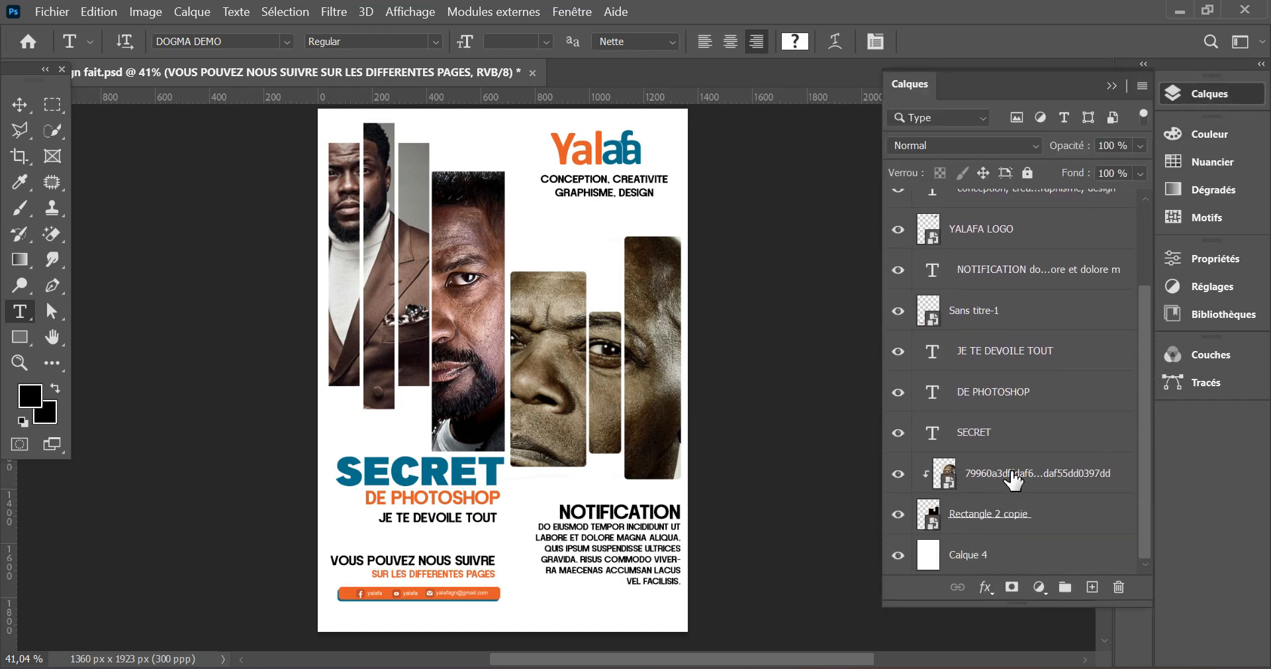
pyautogui.click(1013, 482)
pyautogui.keyDown('shift'); pyautogui.click(984, 514); pyautogui.keyUp('shift')
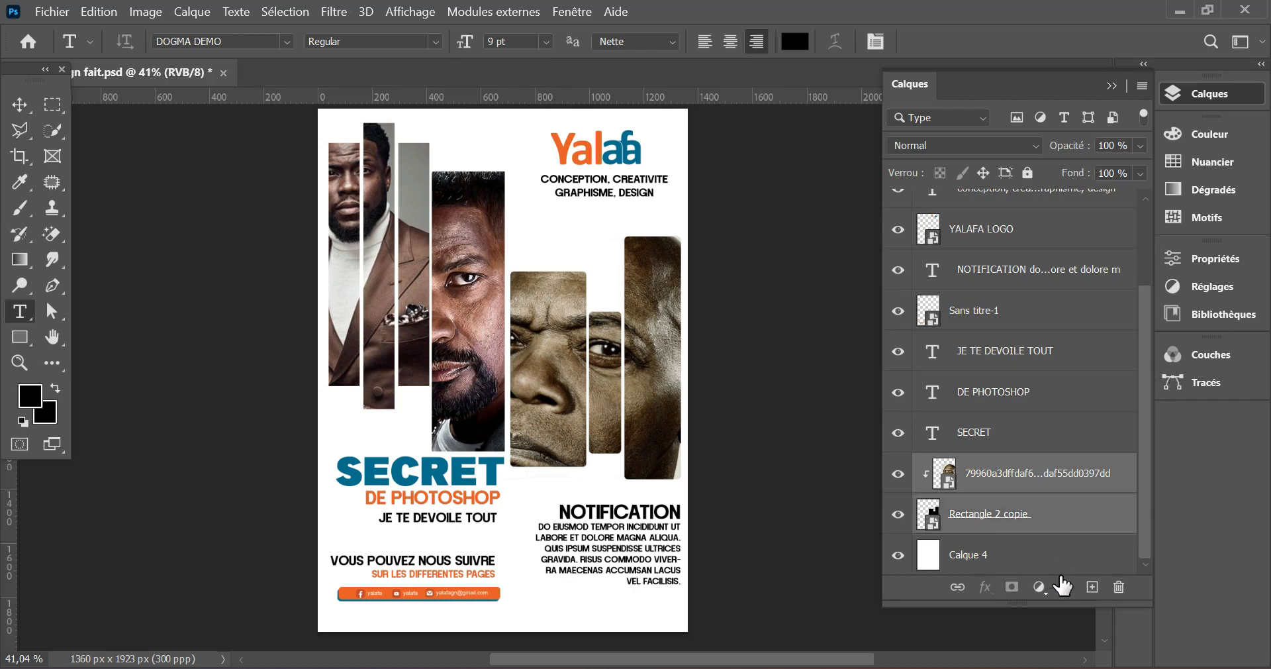
pyautogui.click(1065, 587)
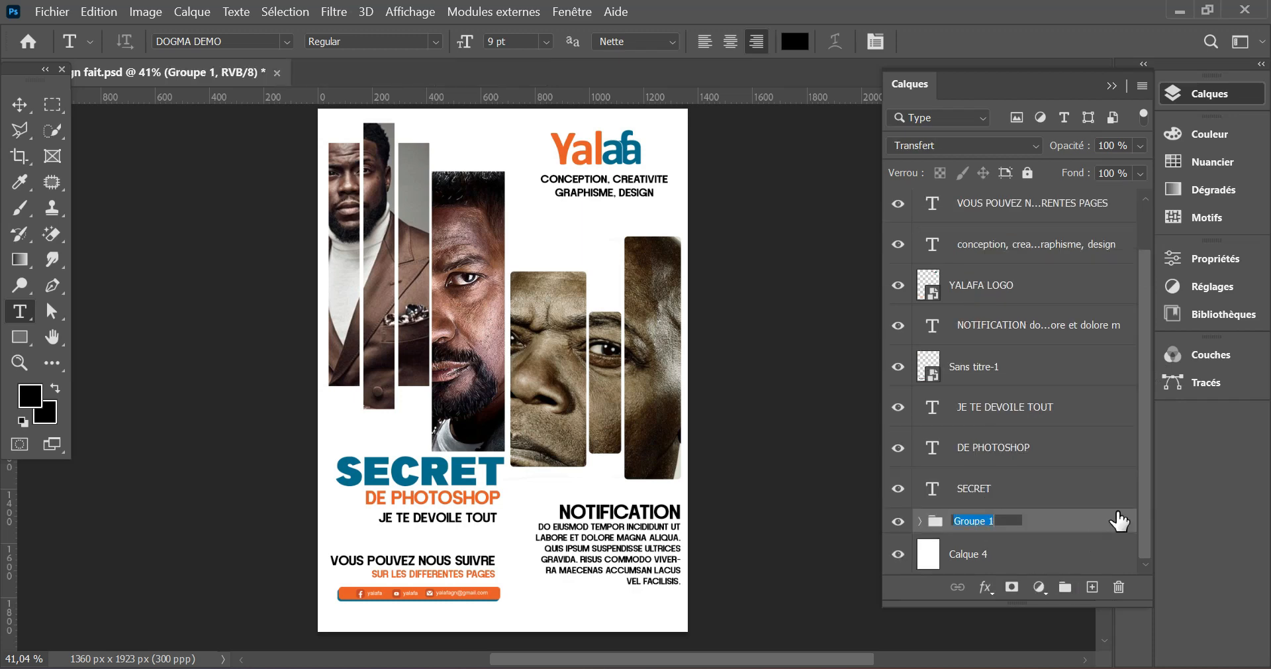
pyautogui.write('image 3')
pyautogui.press('Return')
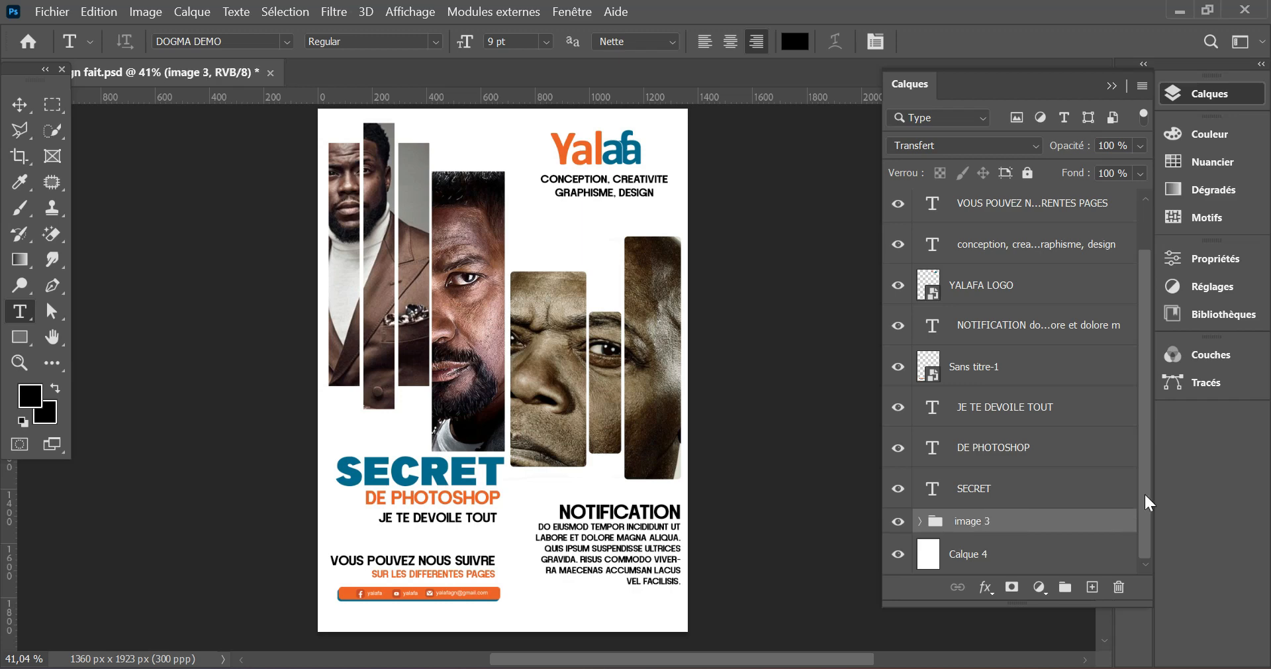
# - Move the image 3 group up the layer stack to sit directly below Image2
pyautogui.scroll(2, 1142, 388)
pyautogui.scroll(-1, 1142, 388)
pyautogui.moveTo(1044, 560); pyautogui.dragTo(1011, 240)
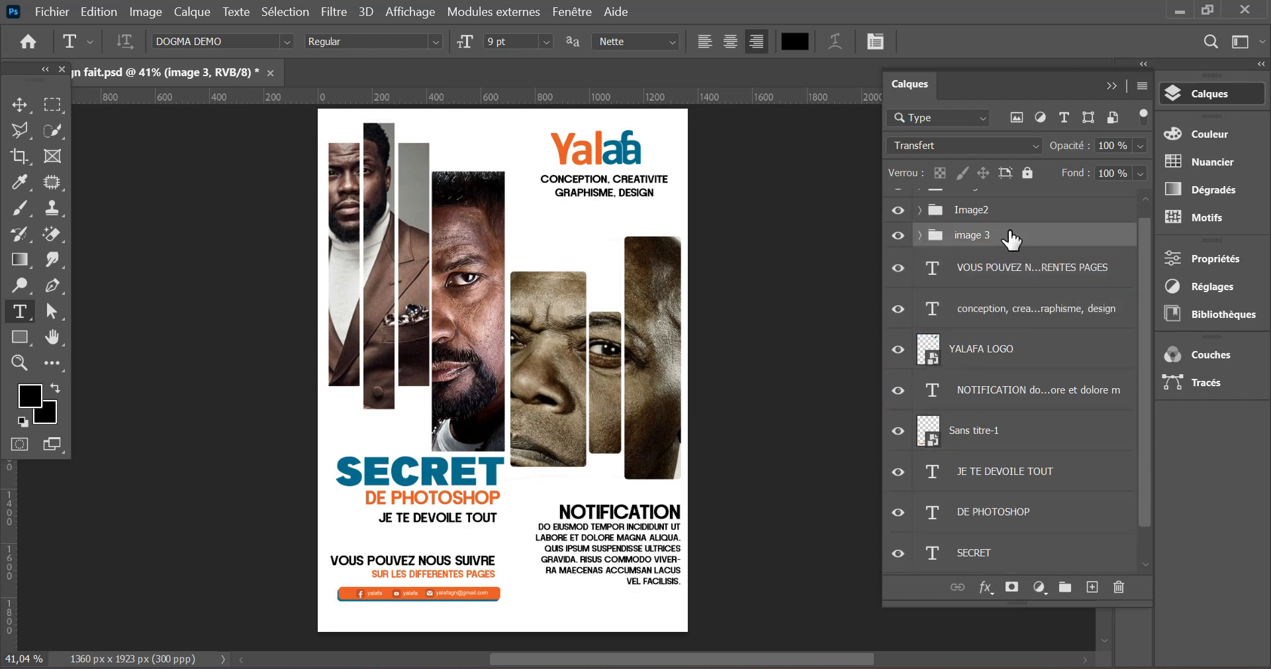
pyautogui.click(1146, 197)
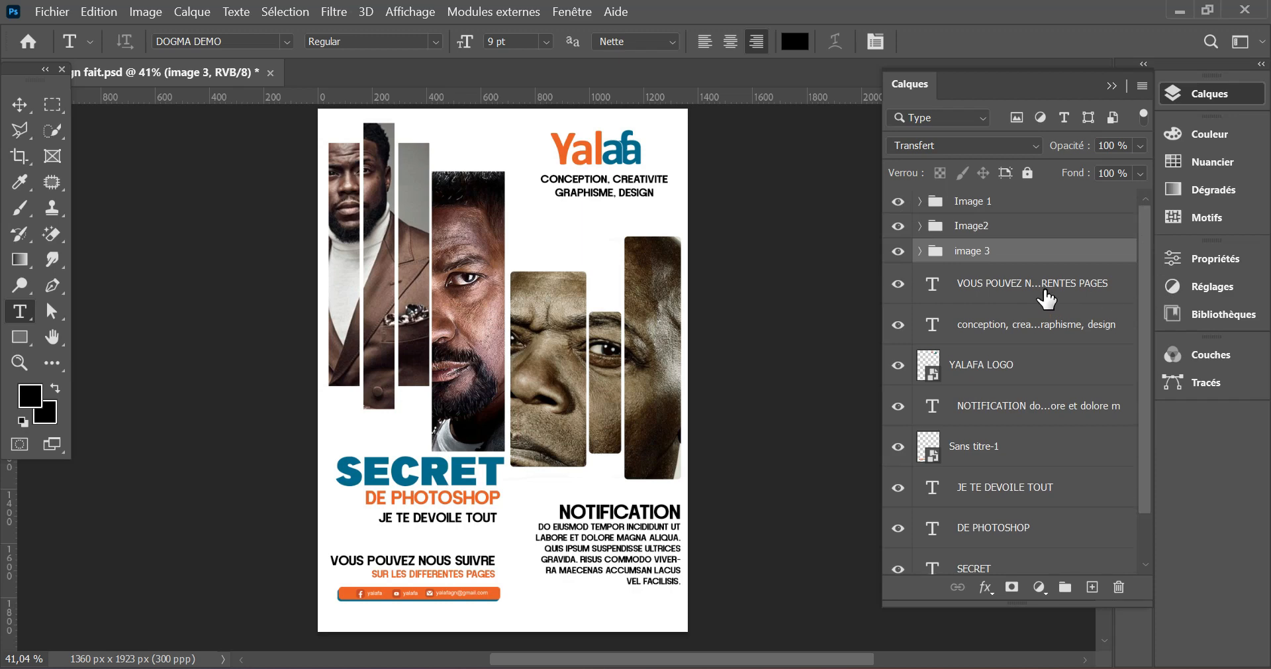
# - Add a gradient fill layer above the Image 1 group and set its starting colour stop to the logo orange, ee6321
pyautogui.click(1023, 201)
pyautogui.click(1039, 587)
pyautogui.click(1103, 248)
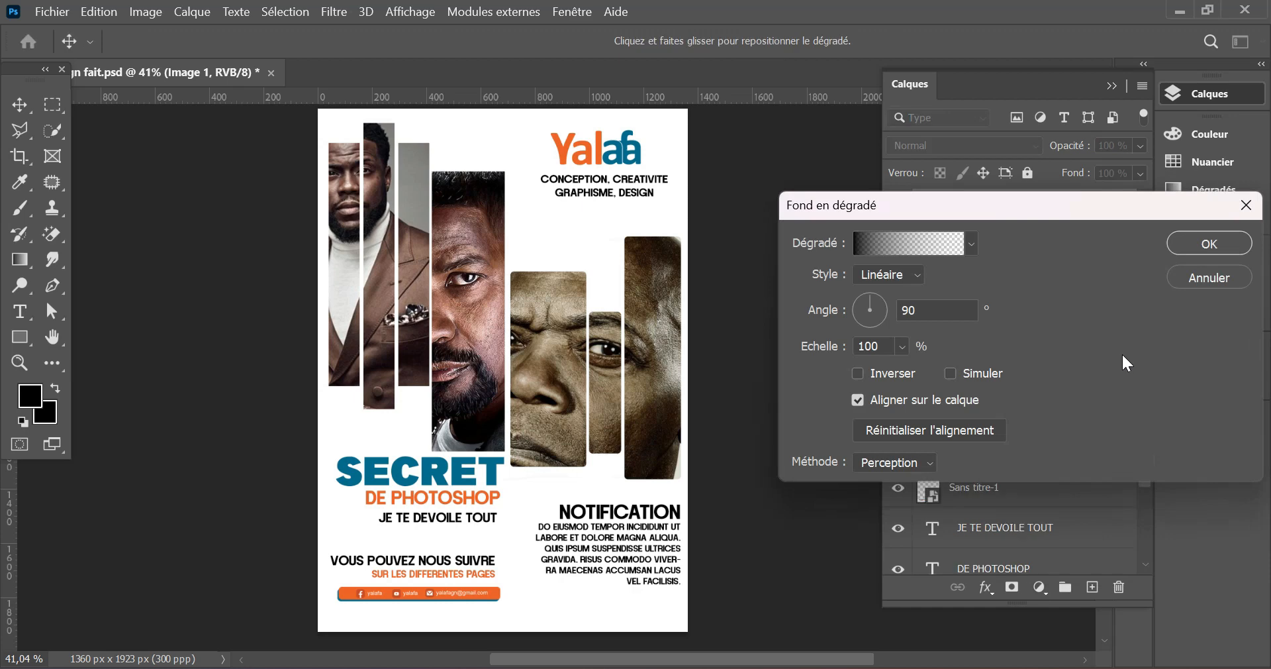
pyautogui.click(891, 251)
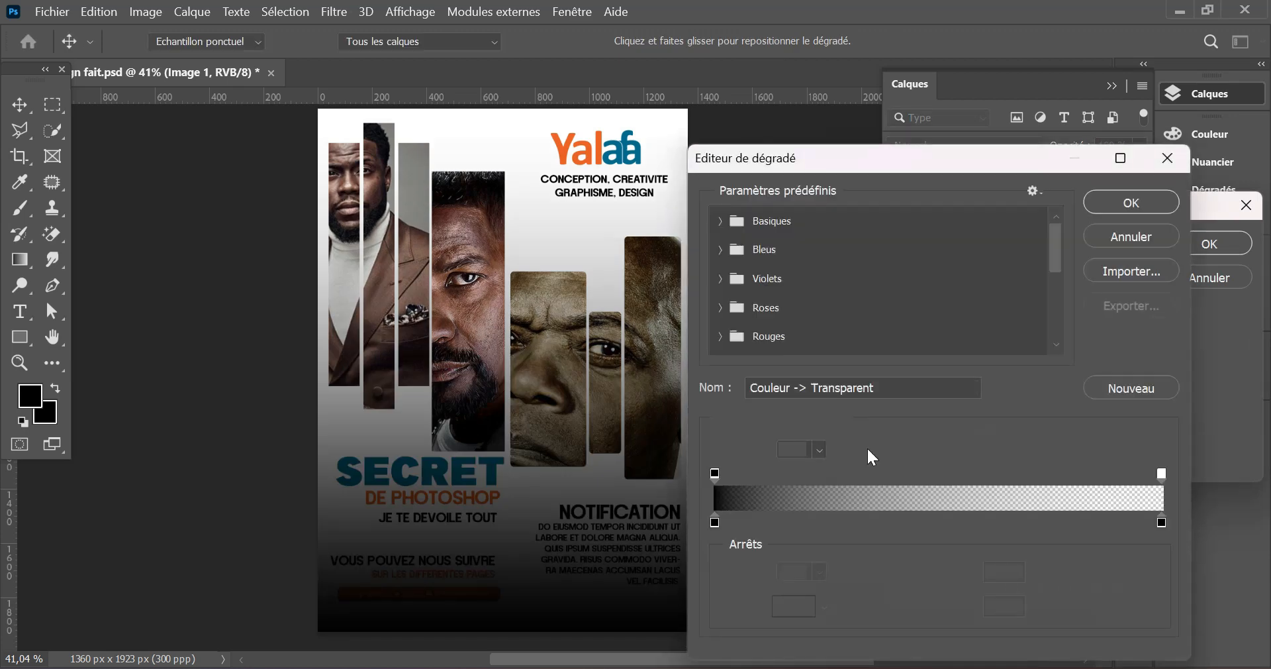
pyautogui.click(706, 523)
pyautogui.doubleClick(706, 524)
pyautogui.moveTo(704, 279); pyautogui.dragTo(812, 277)
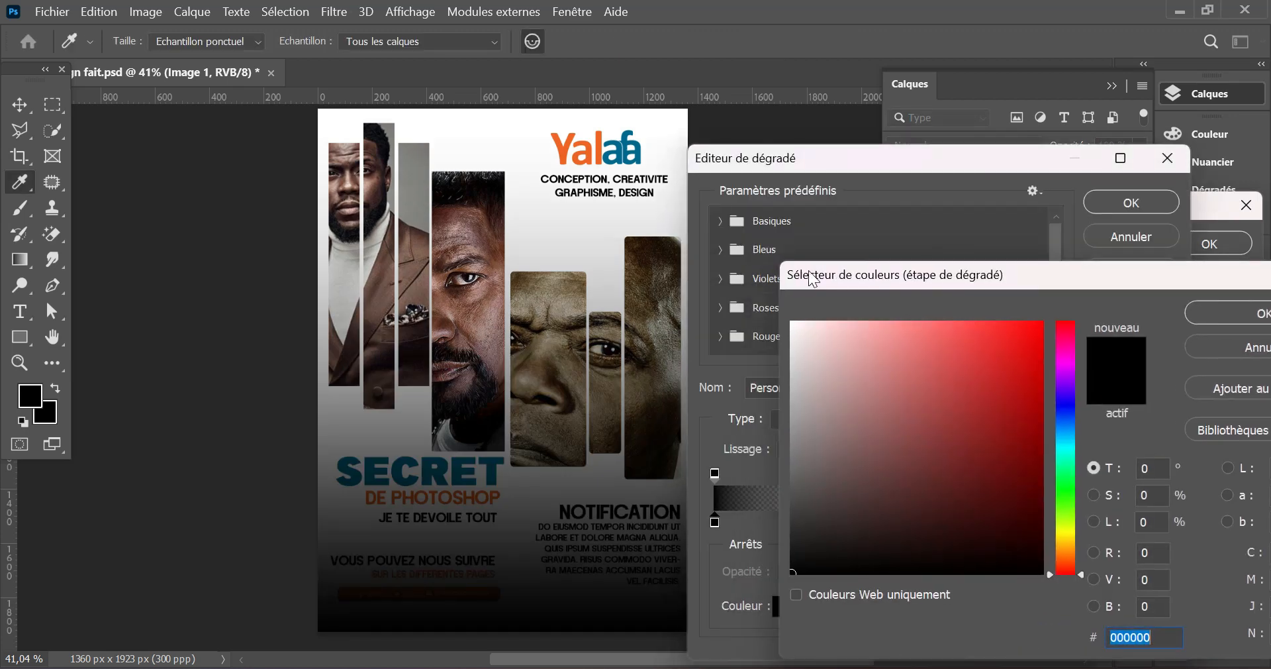
pyautogui.click(566, 150)
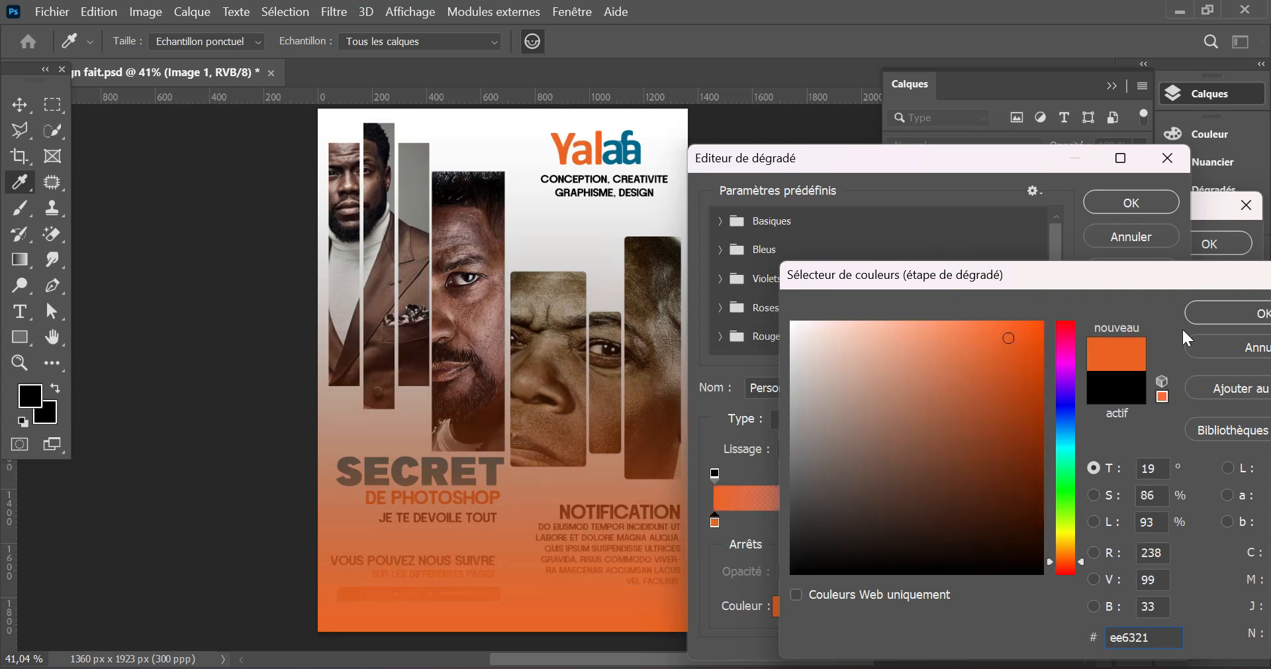
pyautogui.click(1252, 313)
# - Set the gradient's end colour stop to the blue sampled from the logo and move the orange stop to 9%
pyautogui.click(1162, 523)
pyautogui.doubleClick(1162, 521)
pyautogui.click(621, 152)
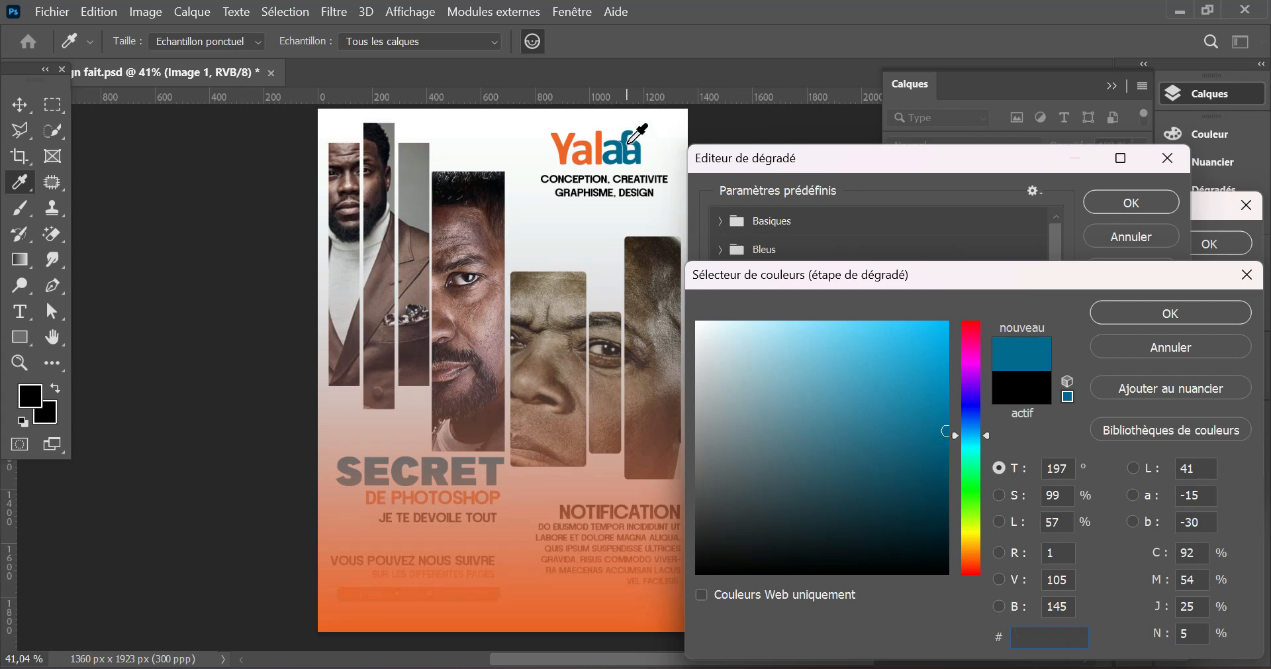
pyautogui.click(1190, 313)
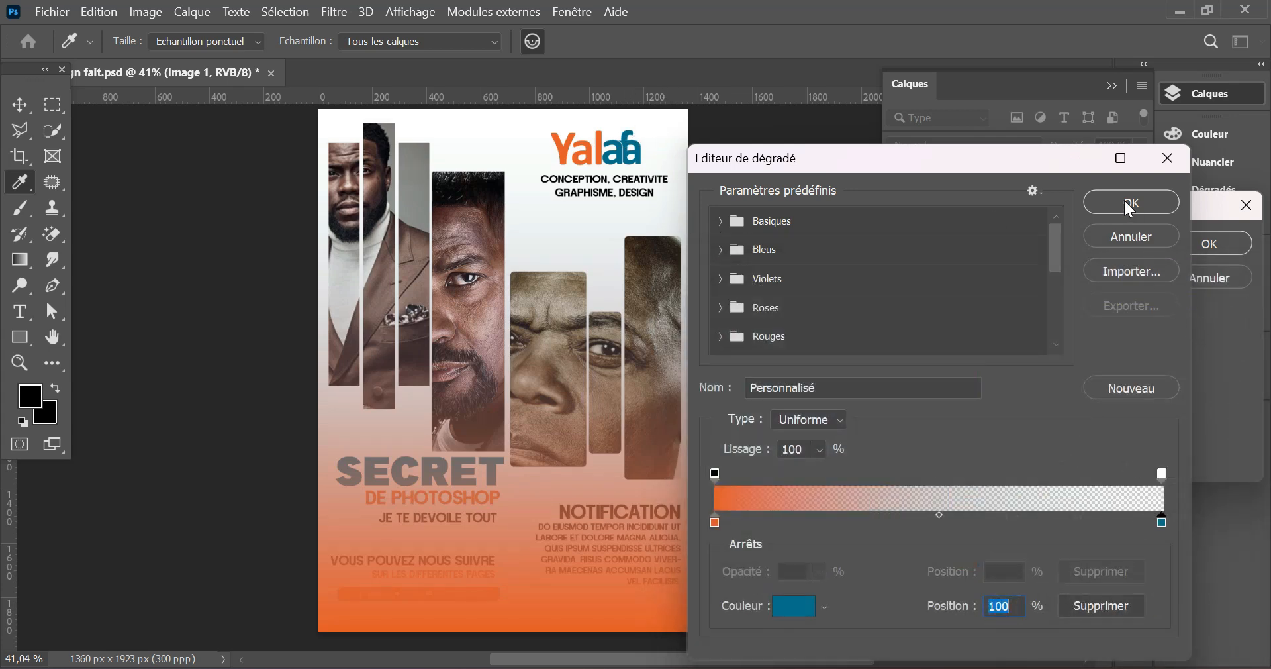
pyautogui.moveTo(715, 523); pyautogui.dragTo(758, 522)
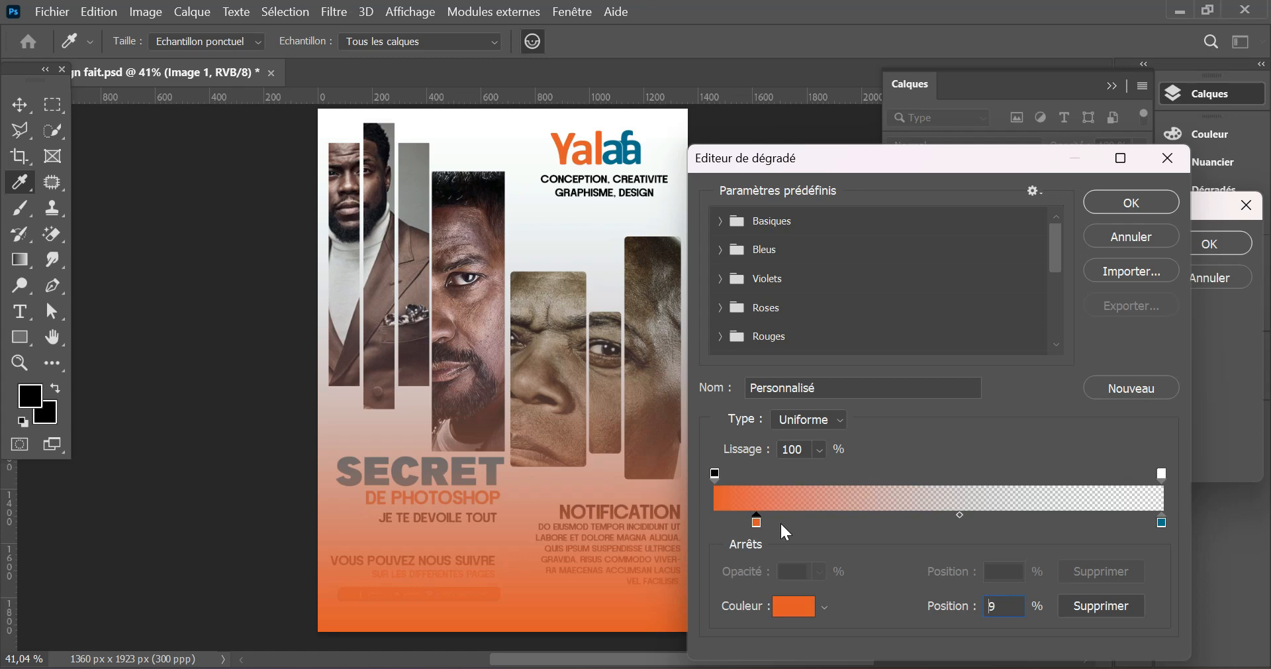
pyautogui.click(1119, 202)
# - Shift the gradient slightly up the poster and move its blue colour stop inward from the end
pyautogui.moveTo(626, 392); pyautogui.dragTo(630, 359)
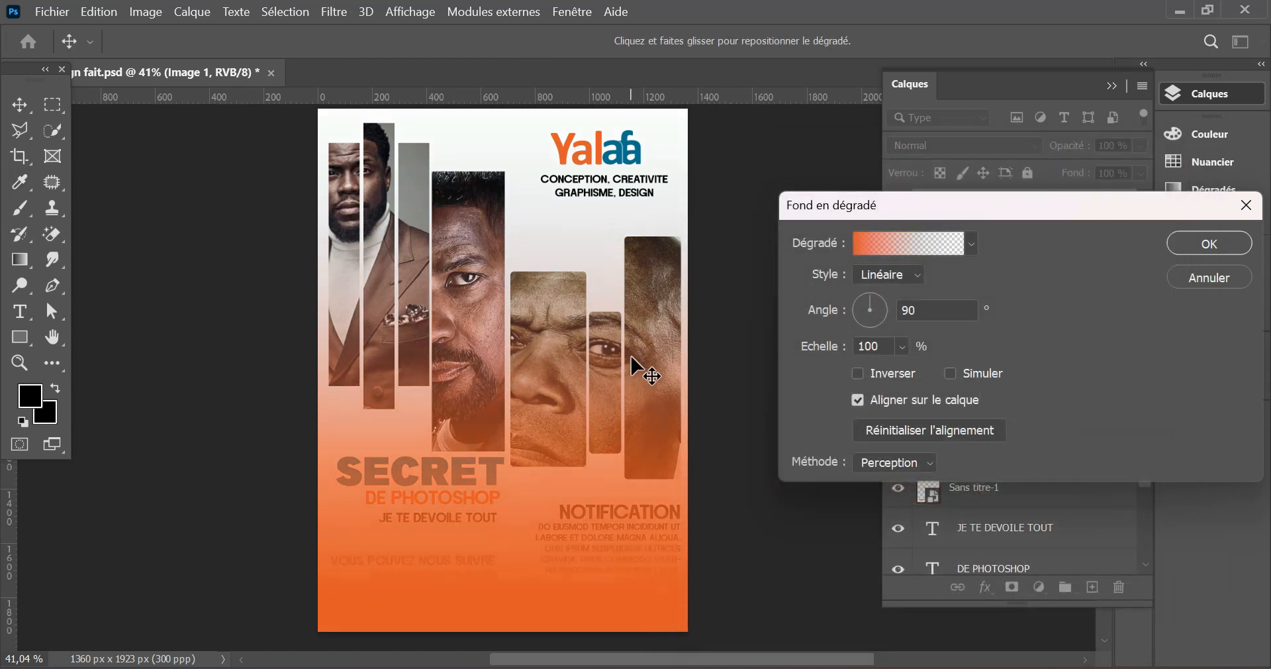
pyautogui.click(949, 247)
pyautogui.moveTo(1162, 521); pyautogui.dragTo(1070, 533)
pyautogui.click(1135, 205)
pyautogui.click(1192, 244)
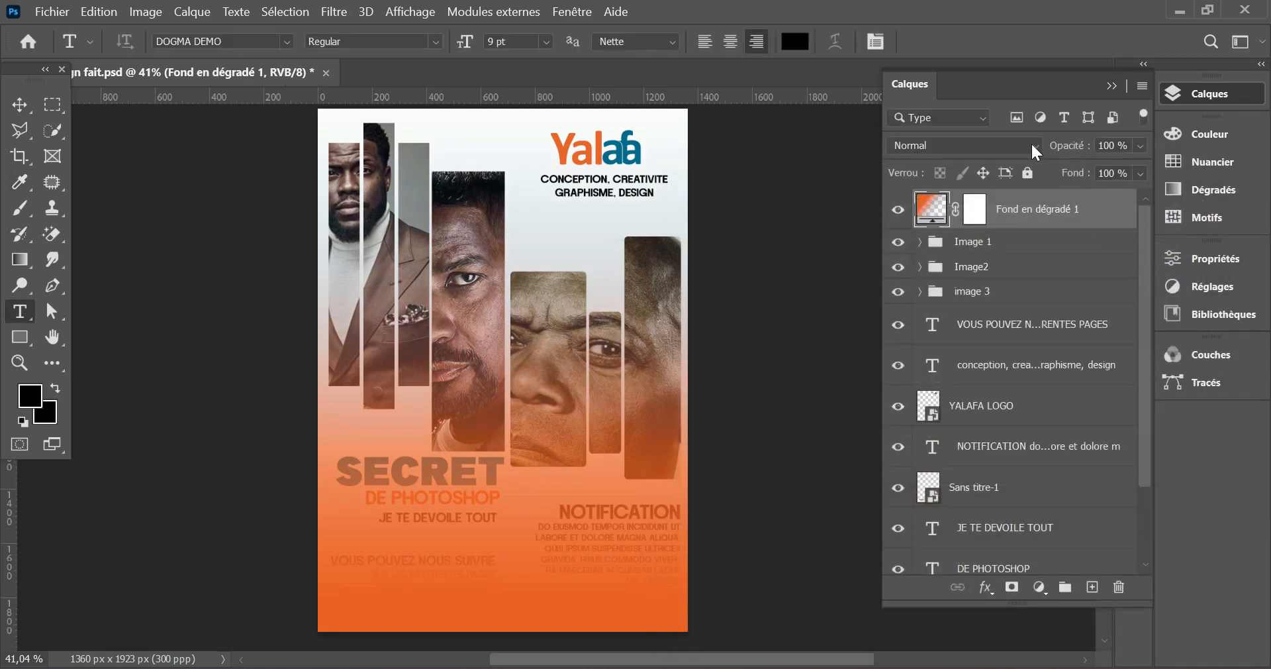
# - Set the gradient fill layer's blending mode to Lumière tamisée
pyautogui.click(1031, 145)
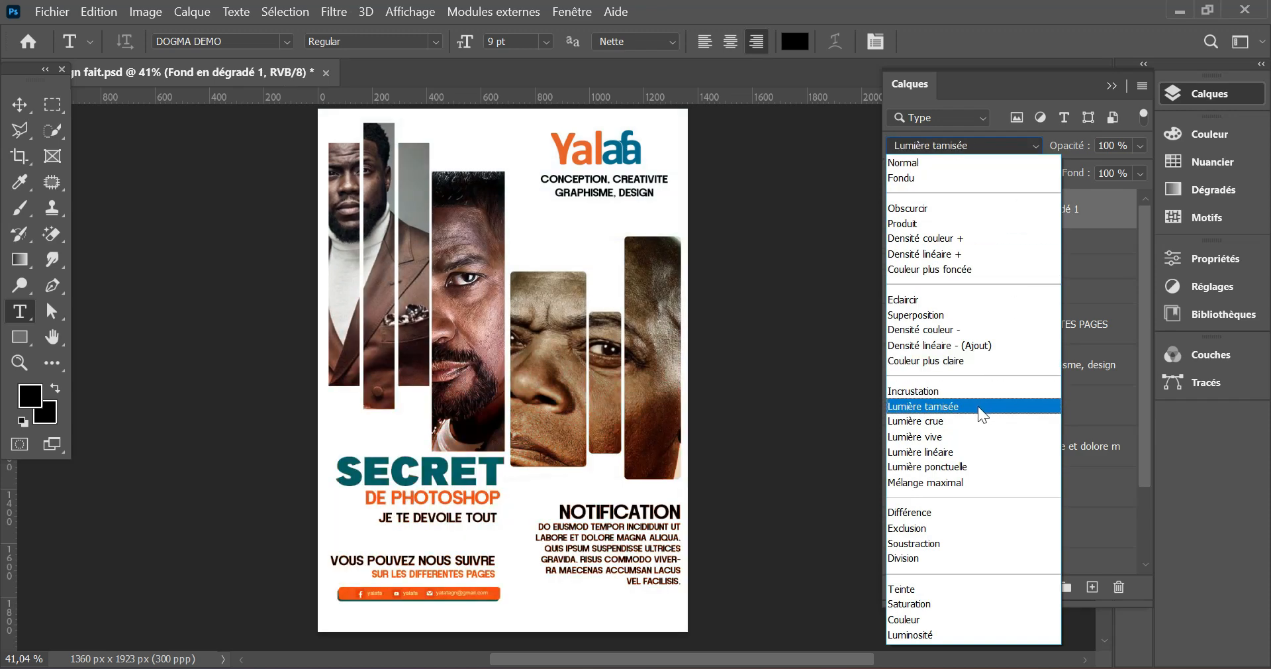
pyautogui.click(979, 407)
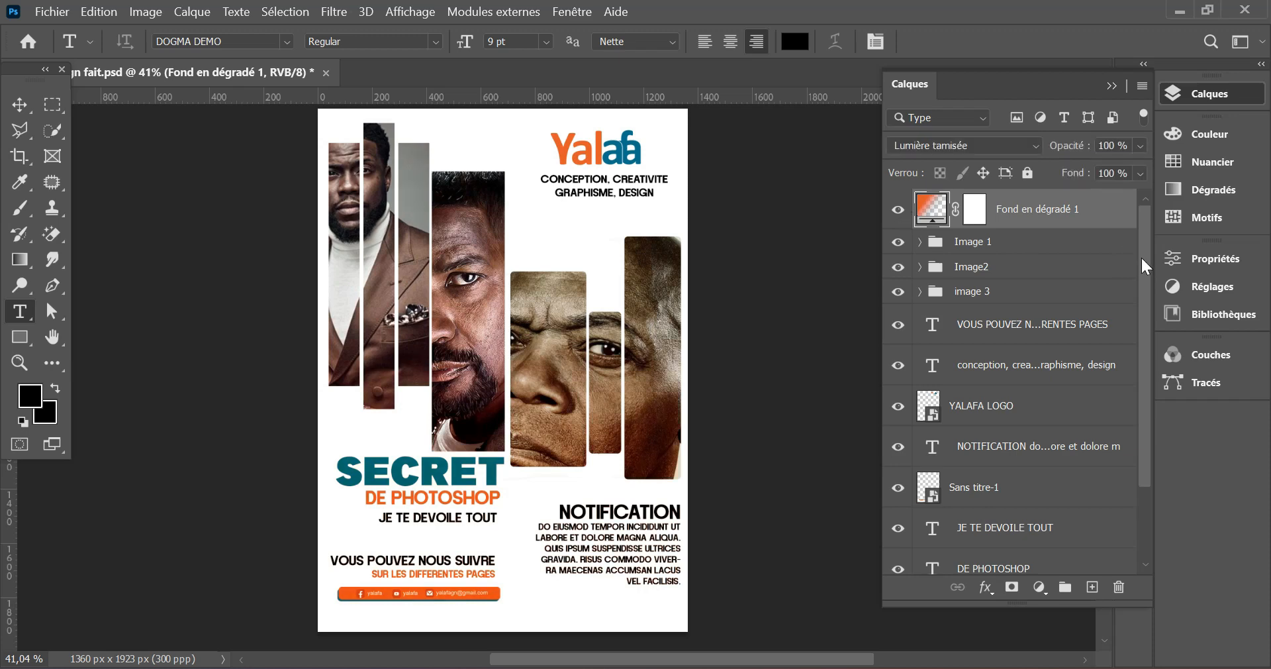
# - Embed the white texture image 36d247e183efacd32bd2da0e3ab4081a directly above Calque 4
pyautogui.moveTo(1150, 253); pyautogui.dragTo(1149, 373)
pyautogui.click(1040, 552)
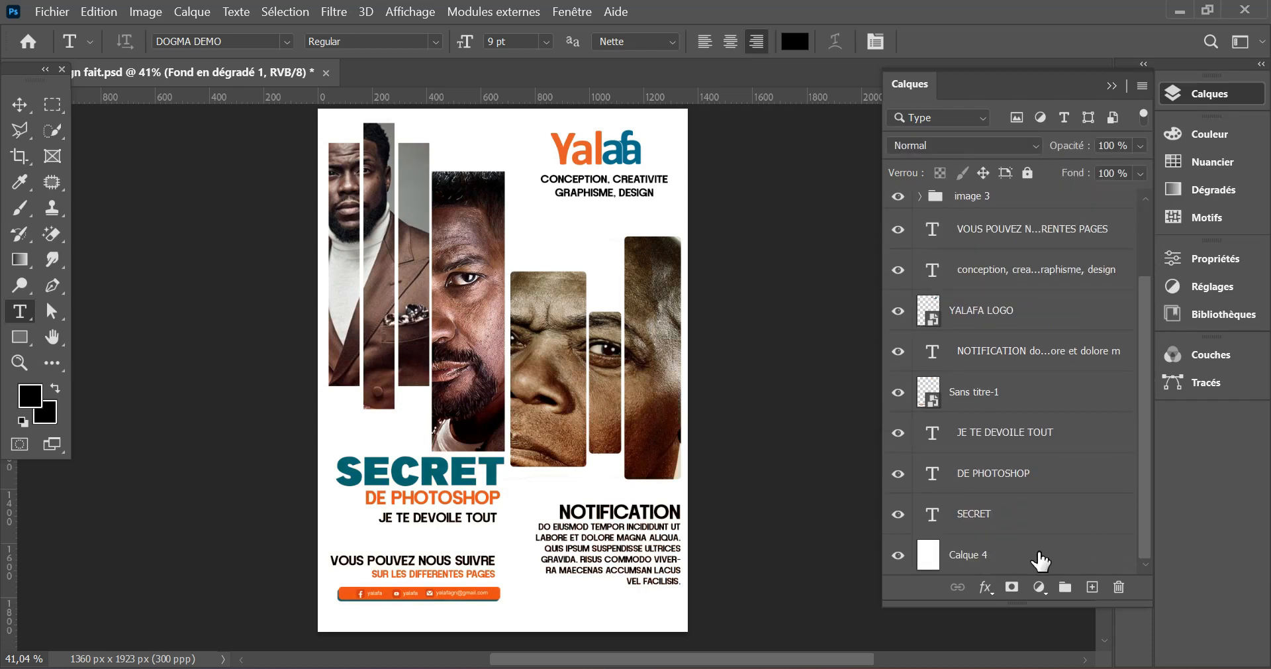
pyautogui.click(52, 11)
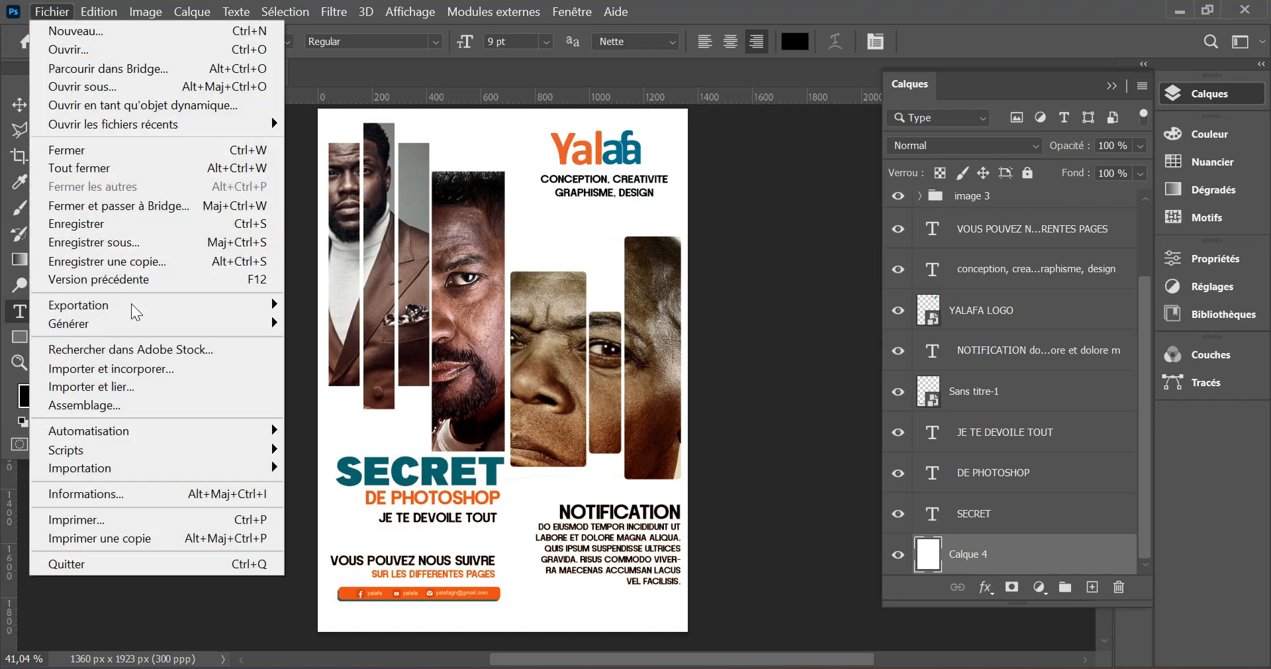
pyautogui.click(111, 368)
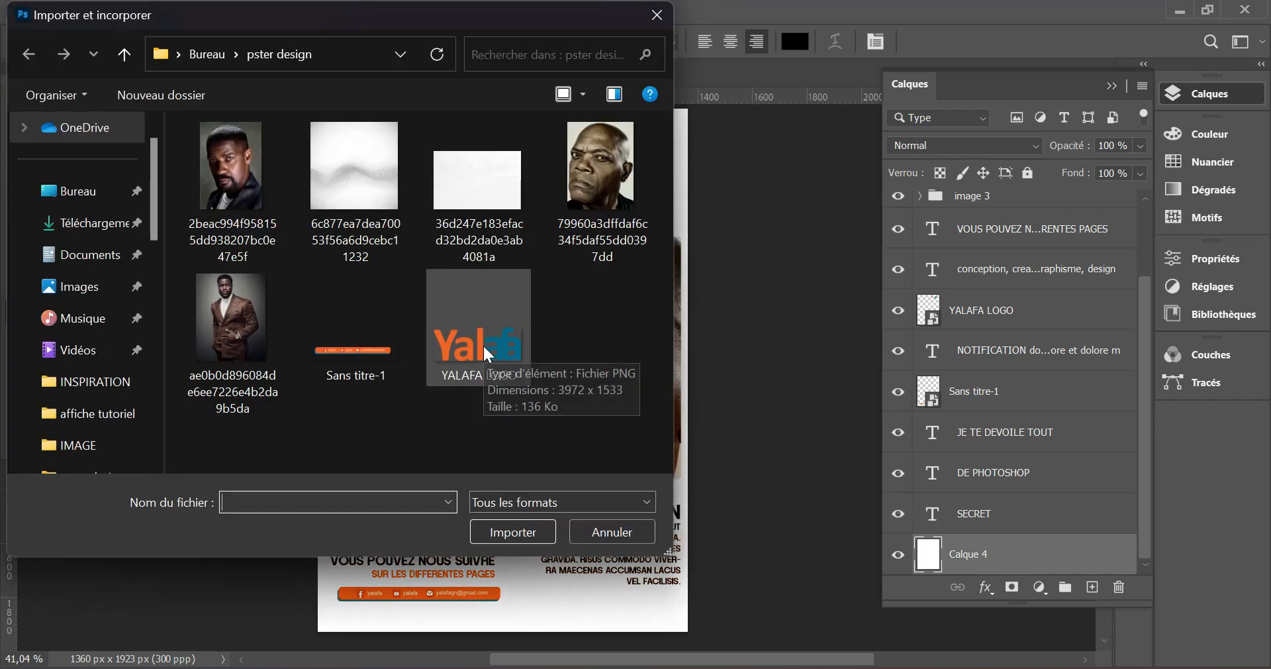
pyautogui.click(459, 208)
pyautogui.click(530, 534)
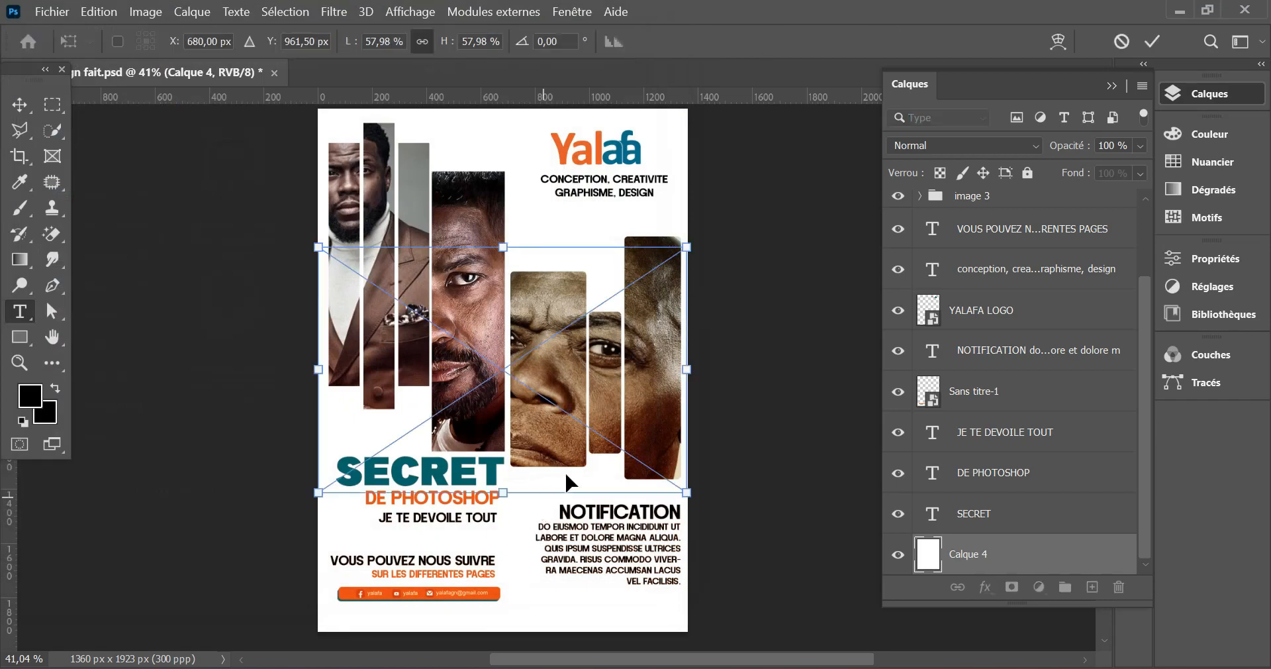
# - Scale the white texture to about 95%, rotate it about 91°, and position it to cover the whole poster background
pyautogui.moveTo(718, 212); pyautogui.dragTo(626, 543)
pyautogui.moveTo(626, 373); pyautogui.dragTo(784, 405)
pyautogui.moveTo(674, 391); pyautogui.dragTo(599, 387)
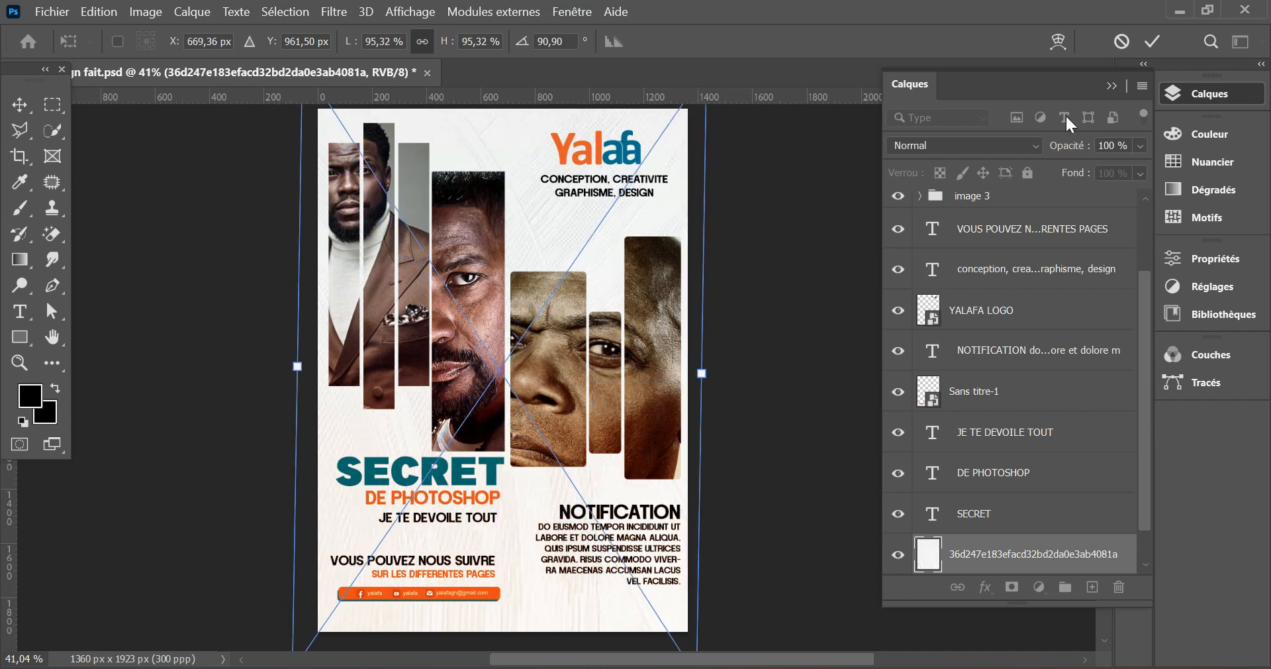
pyautogui.click(1153, 41)
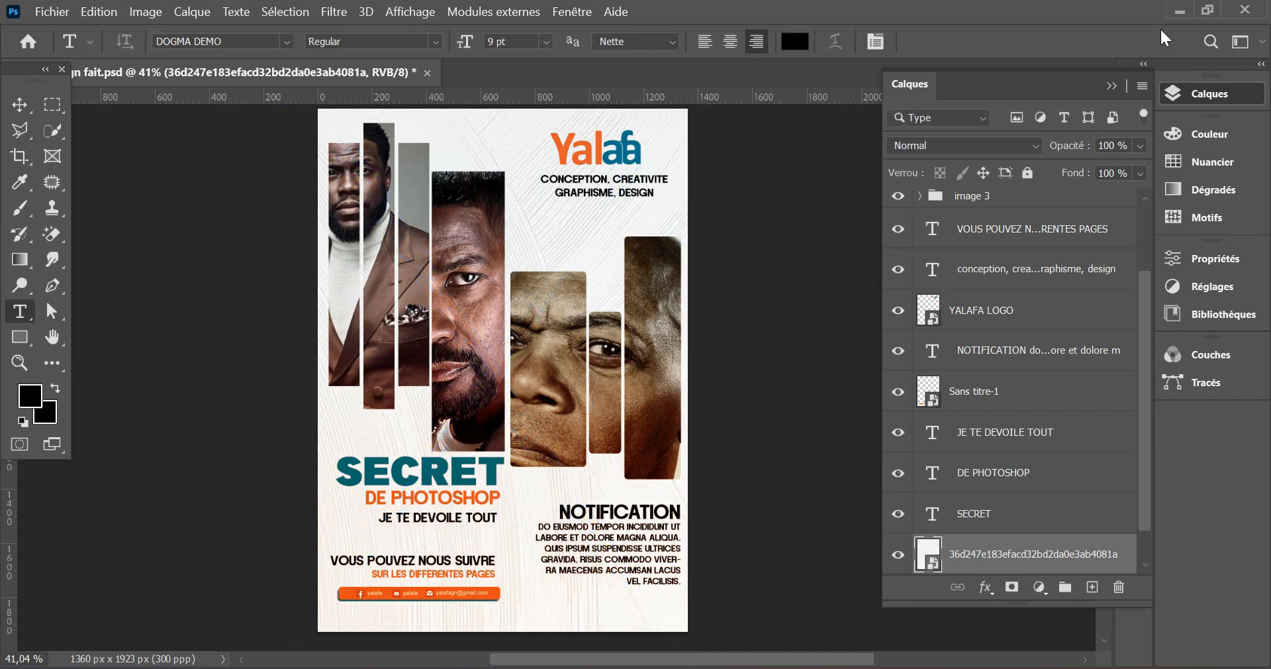
# - Move Fond en dégradé 1 and the Image 1, Image2 and image 3 groups below Sans titre-1 in the layer stack
pyautogui.moveTo(1146, 273); pyautogui.dragTo(1159, 204)
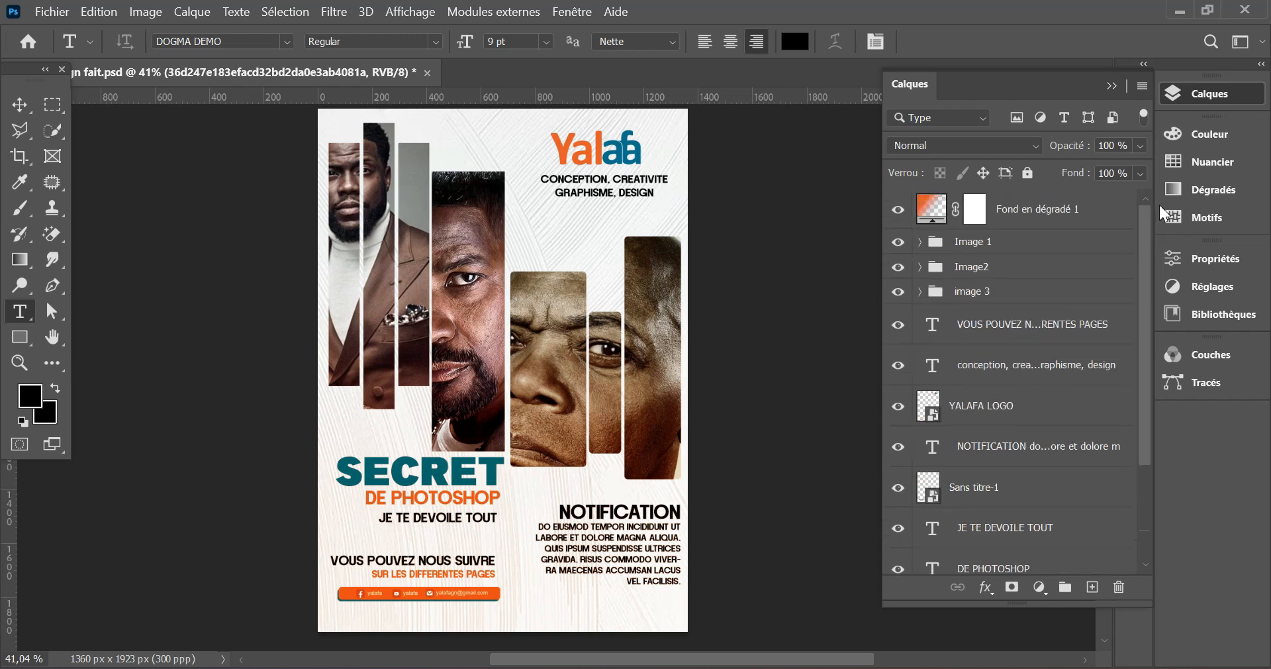
pyautogui.click(1031, 209)
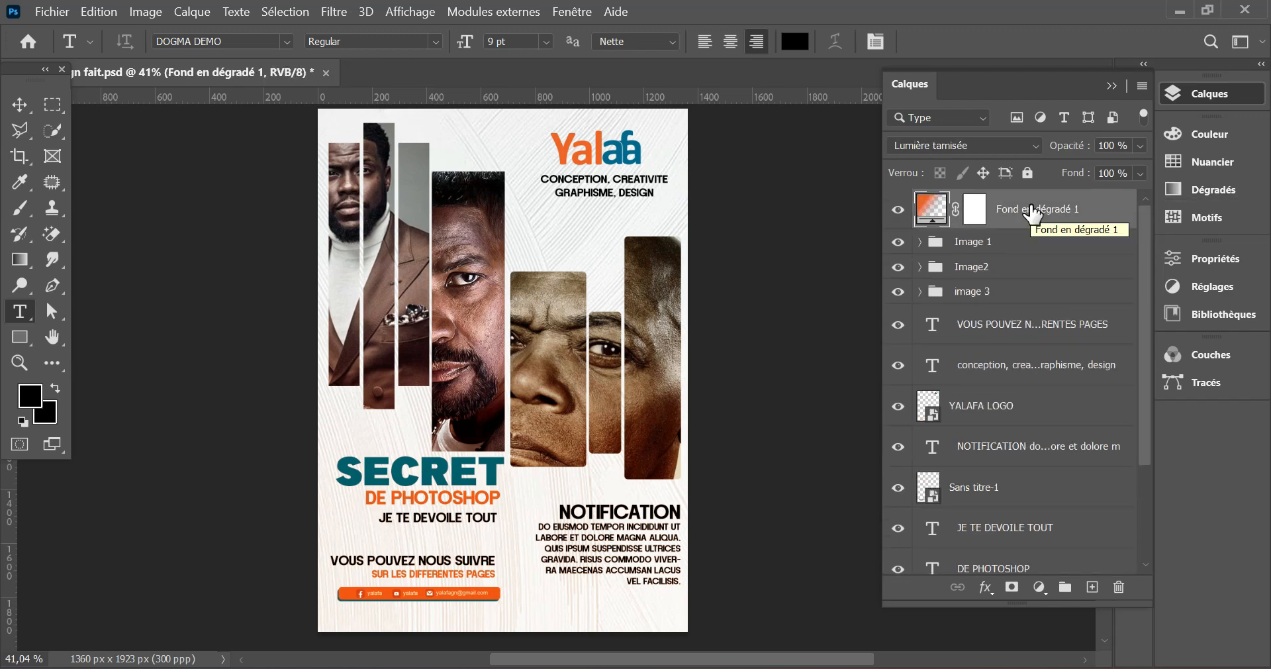
pyautogui.keyDown('shift'); pyautogui.click(1023, 292); pyautogui.keyUp('shift')
pyautogui.moveTo(1030, 208); pyautogui.dragTo(1025, 497)
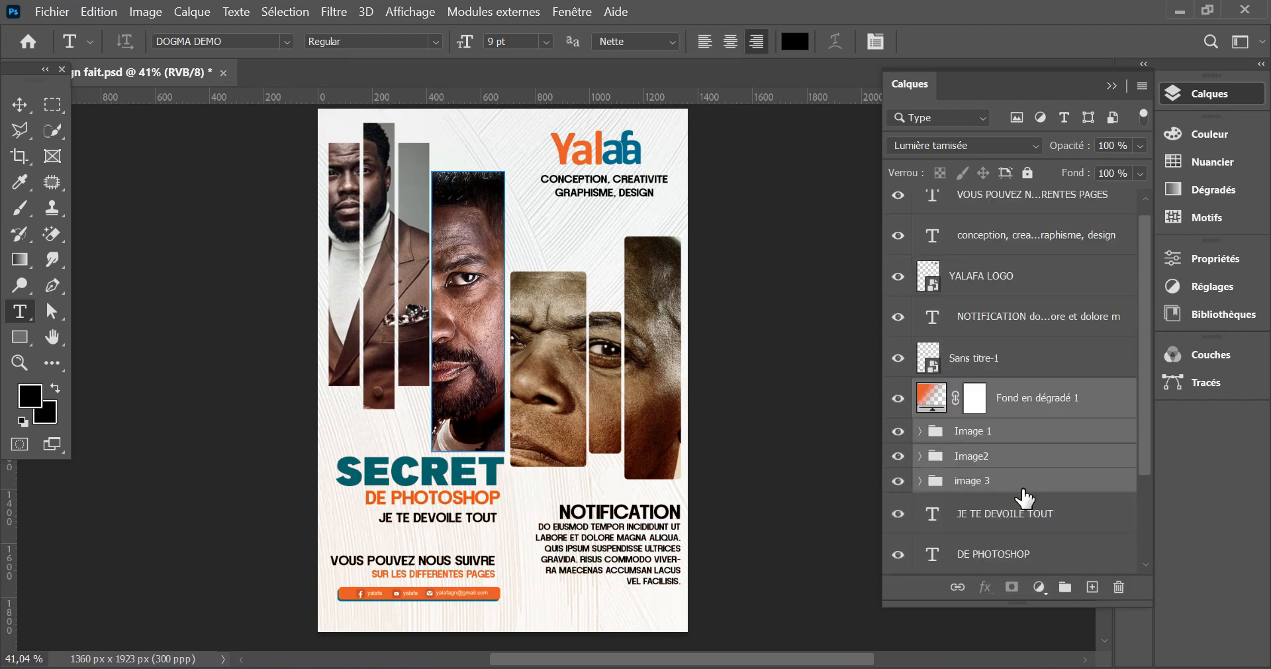
# - Move the JE TE DEVOILE TOUT, DE PHOTOSHOP and SECRET text layers directly above Fond en dégradé 1 in the layer stack
pyautogui.click(1025, 517)
pyautogui.moveTo(1144, 424); pyautogui.dragTo(1143, 533)
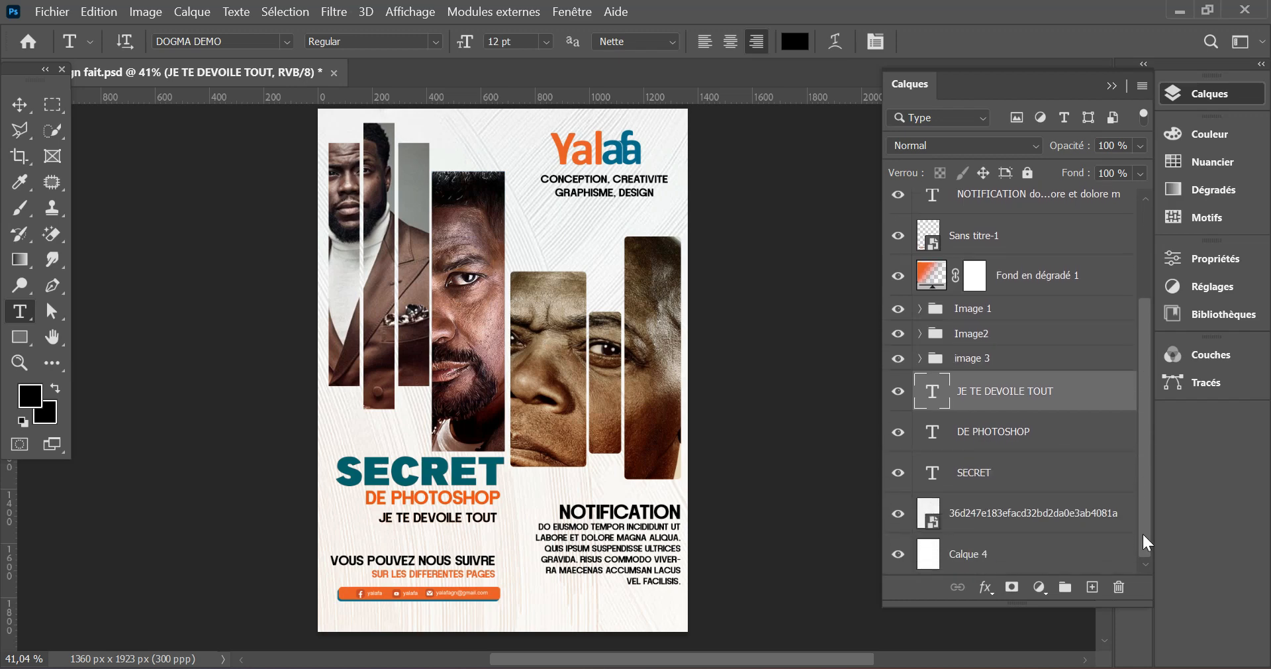
pyautogui.keyDown('shift'); pyautogui.click(977, 476); pyautogui.keyUp('shift')
pyautogui.moveTo(1003, 417); pyautogui.dragTo(991, 270)
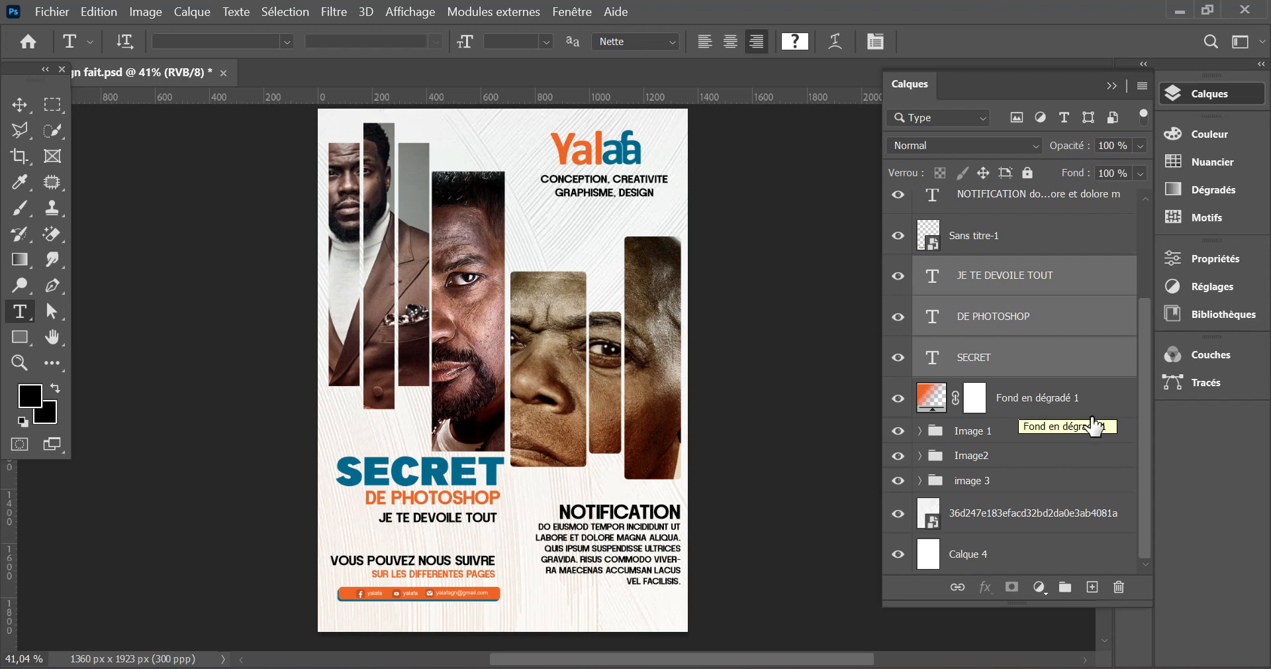
# - Embed the dotted wave image 6c877ea7dea70053f56a6d9cebc11232 directly above the white texture layer 36d247e183efacd32bd2da0e3ab4081a
pyautogui.click(993, 520)
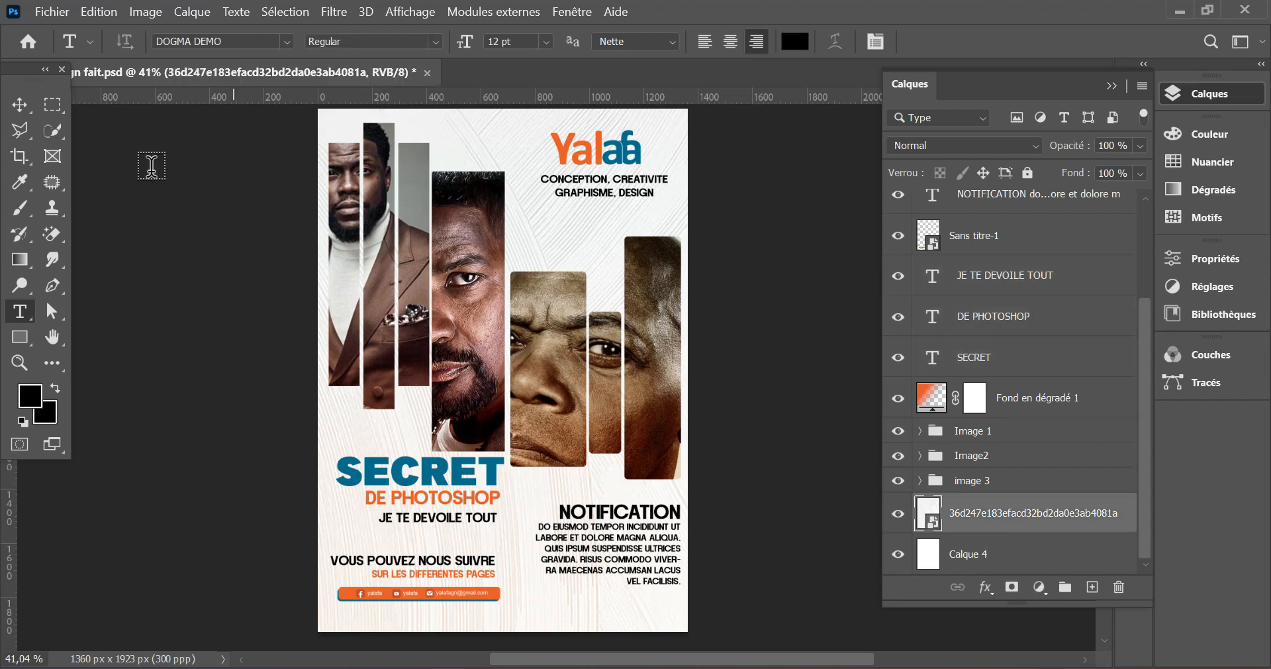
pyautogui.click(48, 18)
pyautogui.click(265, 524)
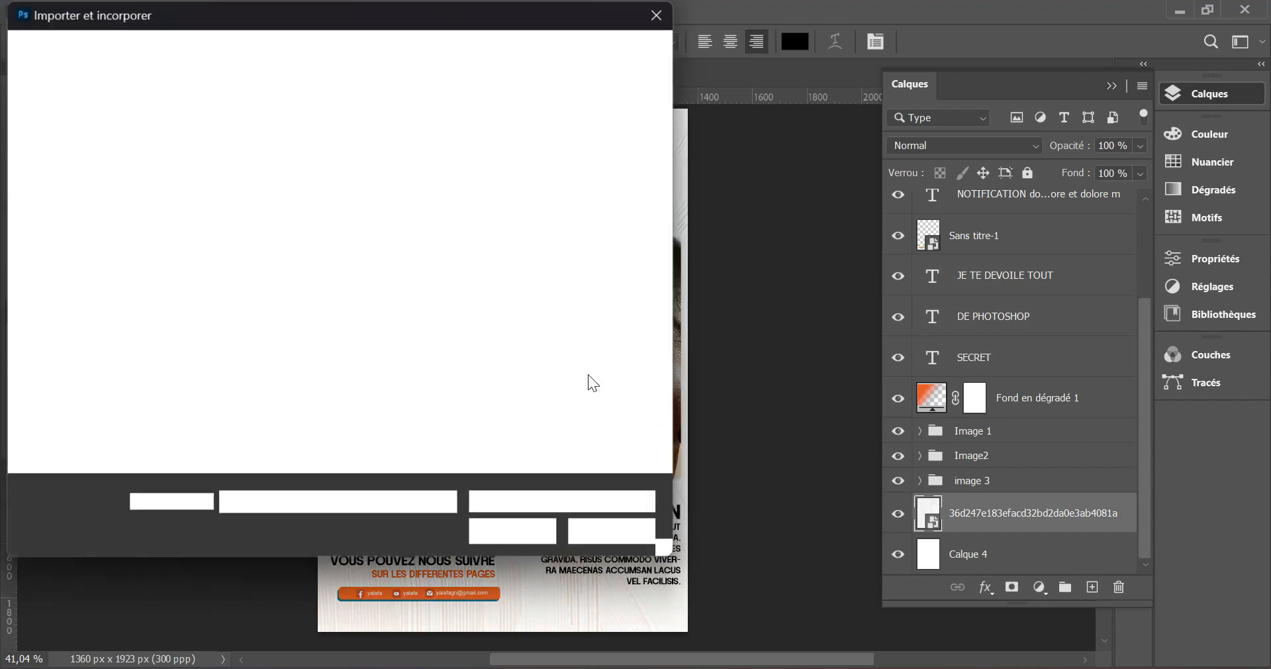
pyautogui.click(359, 193)
pyautogui.click(535, 528)
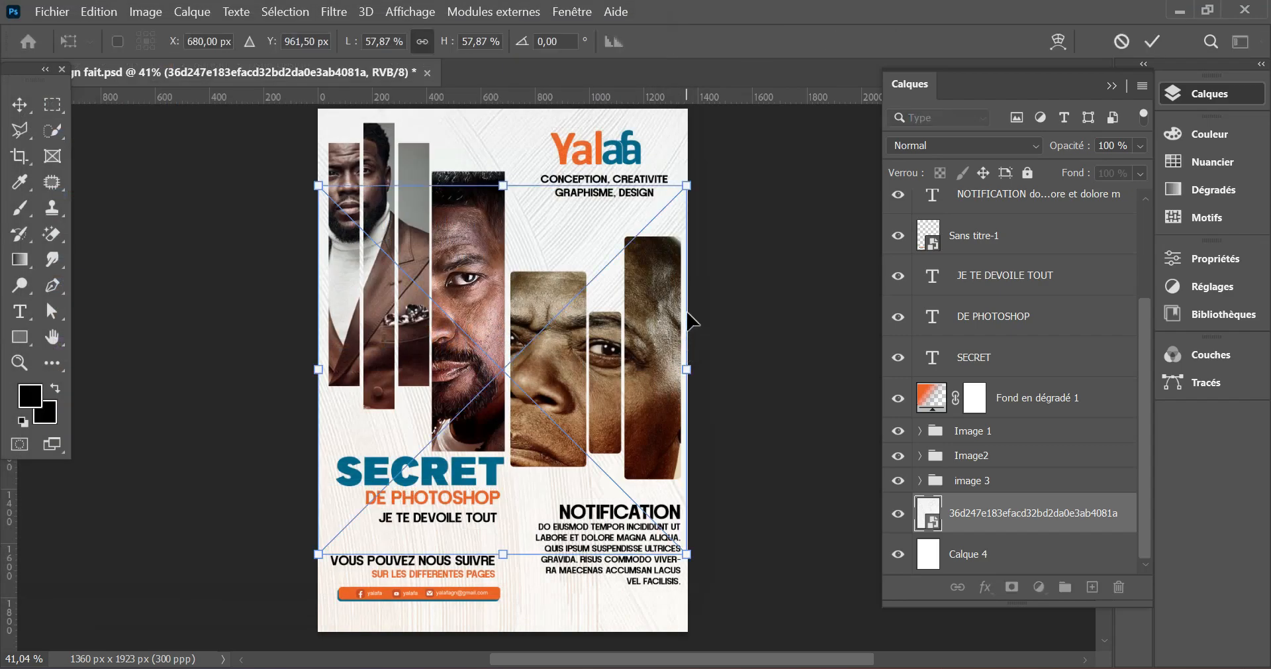
# - Rotate, enlarge and reposition the dotted wave image so it covers the whole poster background
pyautogui.moveTo(724, 213); pyautogui.dragTo(696, 591)
pyautogui.moveTo(686, 371); pyautogui.dragTo(895, 371)
pyautogui.moveTo(753, 398); pyautogui.dragTo(709, 401)
pyautogui.click(1152, 41)
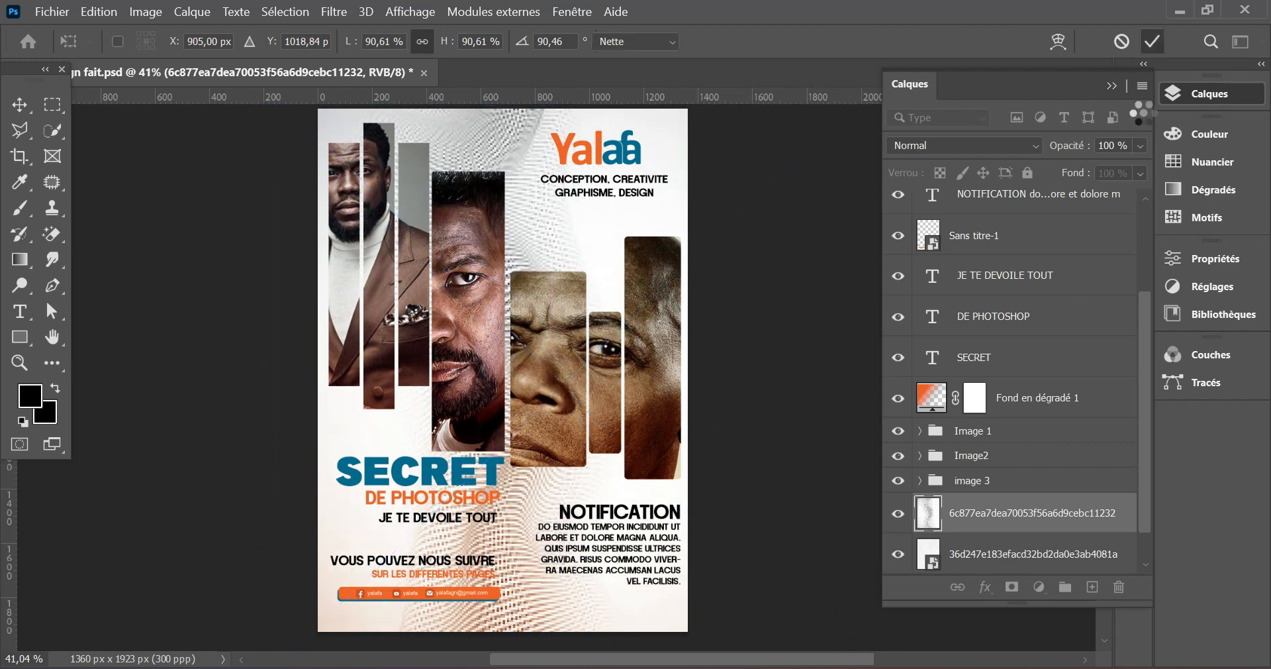
# - Add a layer mask to the dotted wave image and fade it around the poster's middle and right edge with black-to-transparent radial gradients
pyautogui.click(1012, 587)
pyautogui.click(1112, 86)
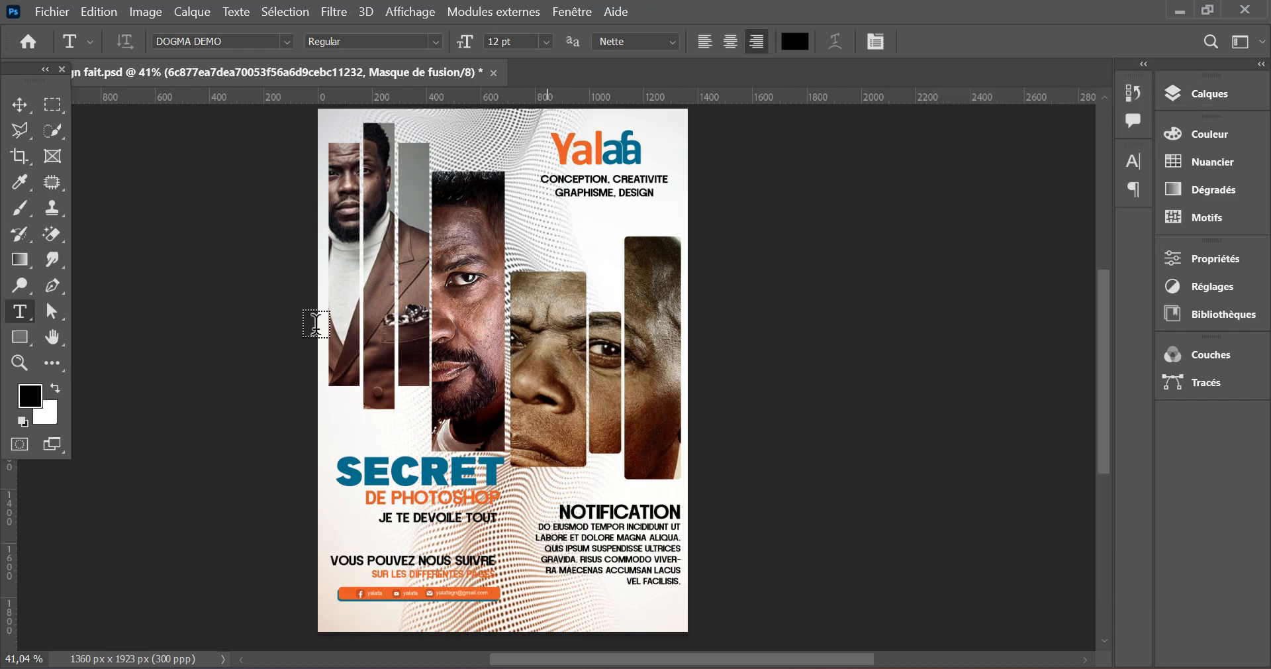
pyautogui.click(28, 260)
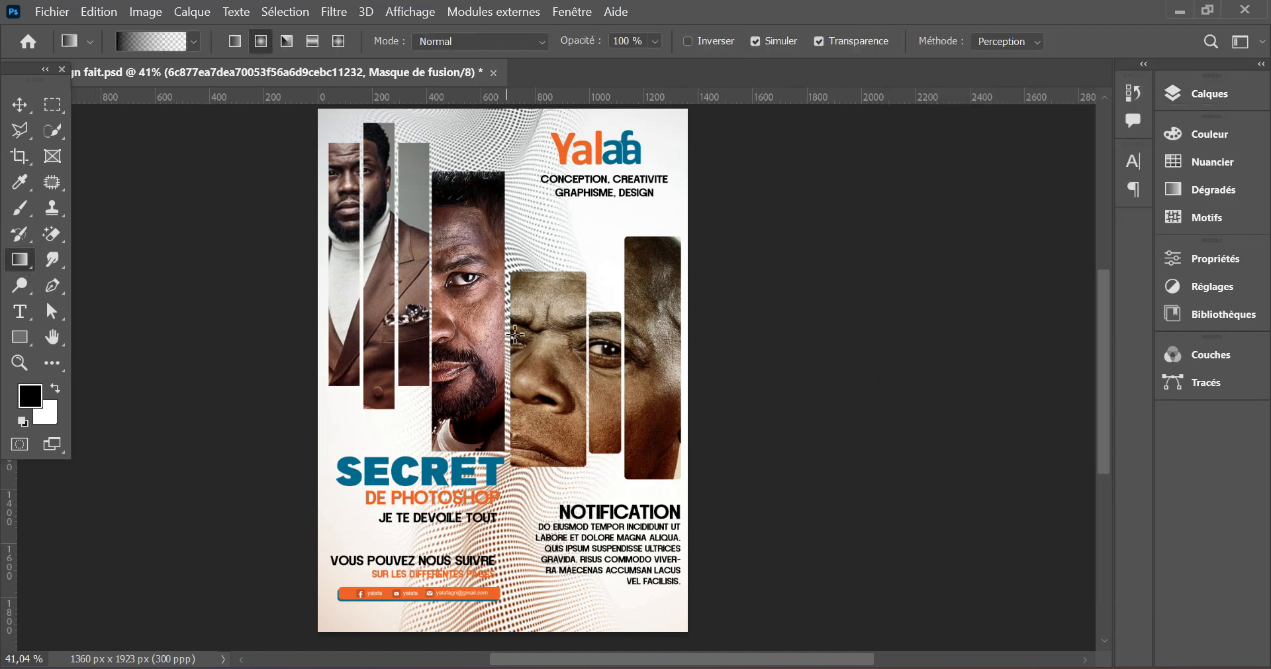
pyautogui.moveTo(511, 368); pyautogui.dragTo(899, 343)
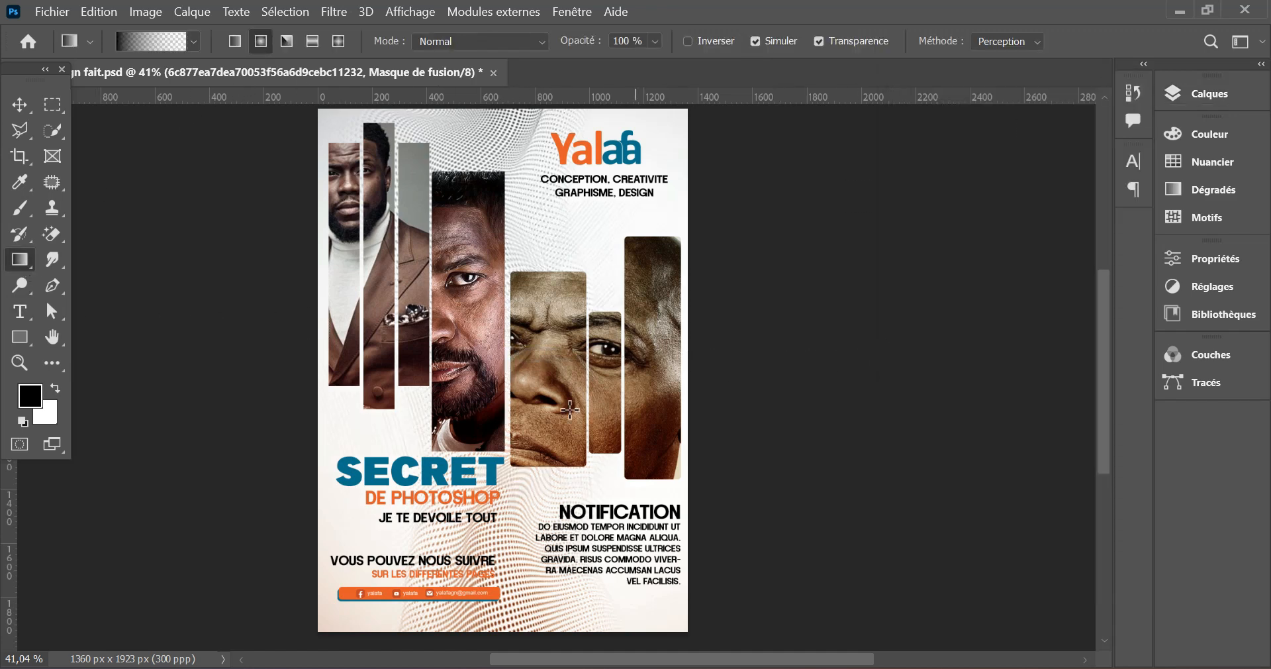
pyautogui.moveTo(685, 367); pyautogui.dragTo(981, 300)
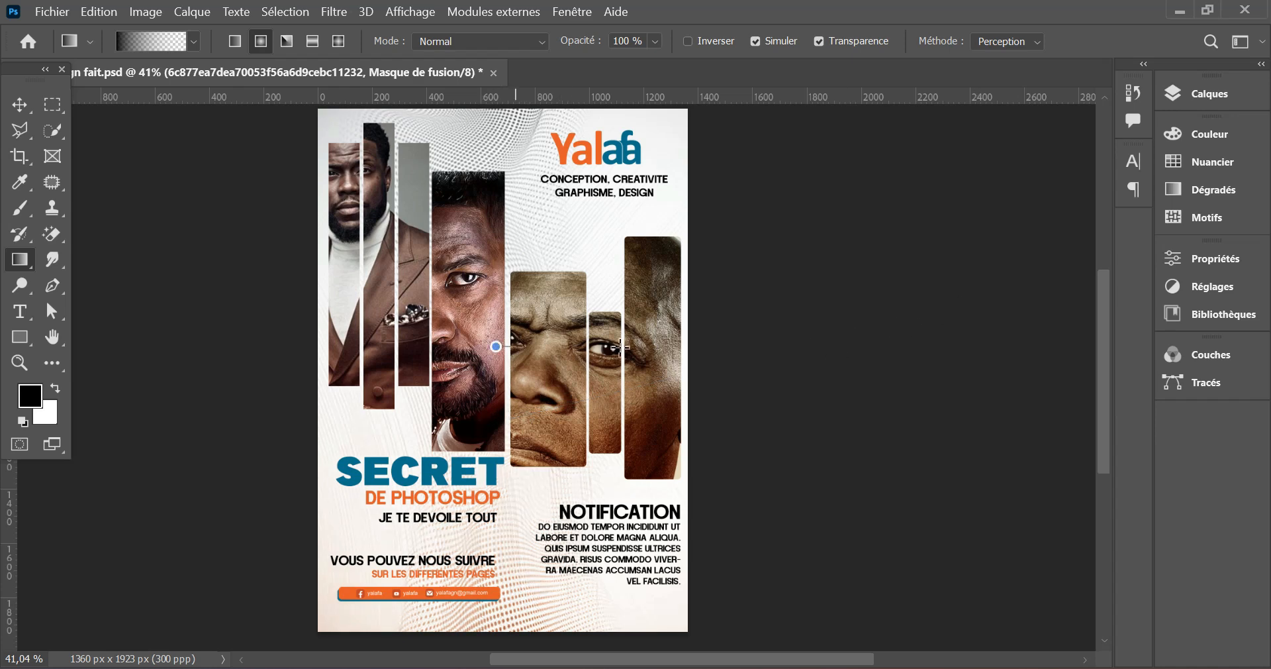
pyautogui.click(20, 104)
pyautogui.scroll(-2, 535, 367)
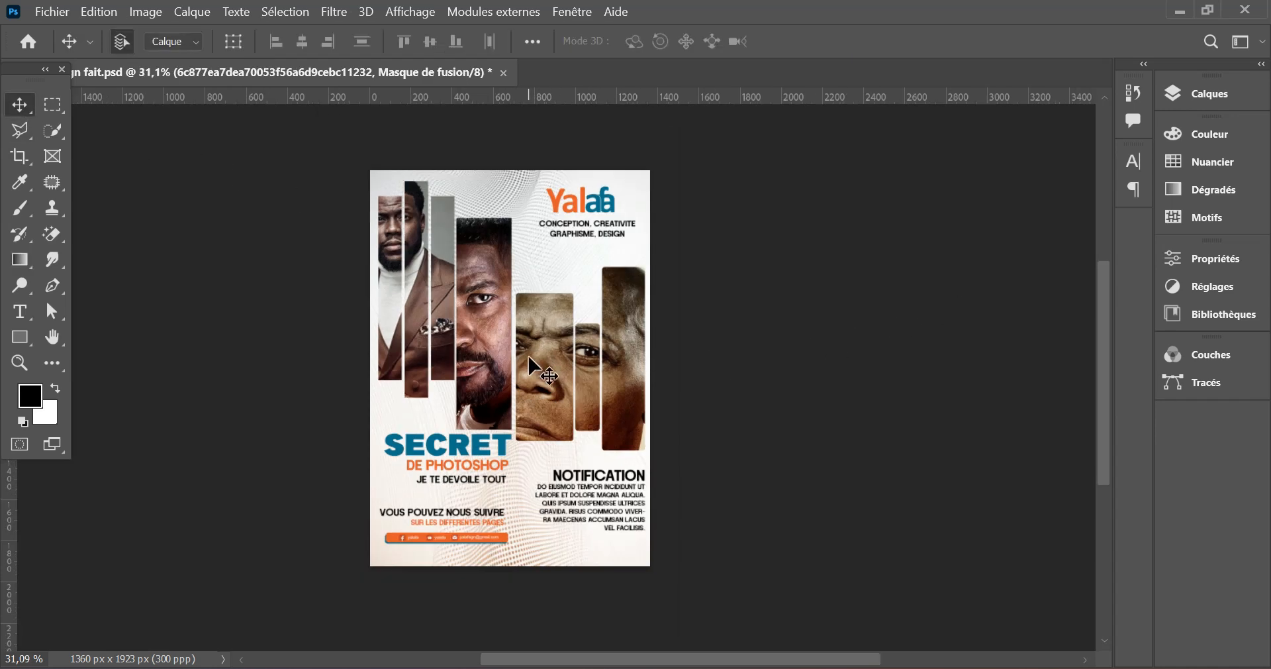
pyautogui.scroll(3, 529, 366)
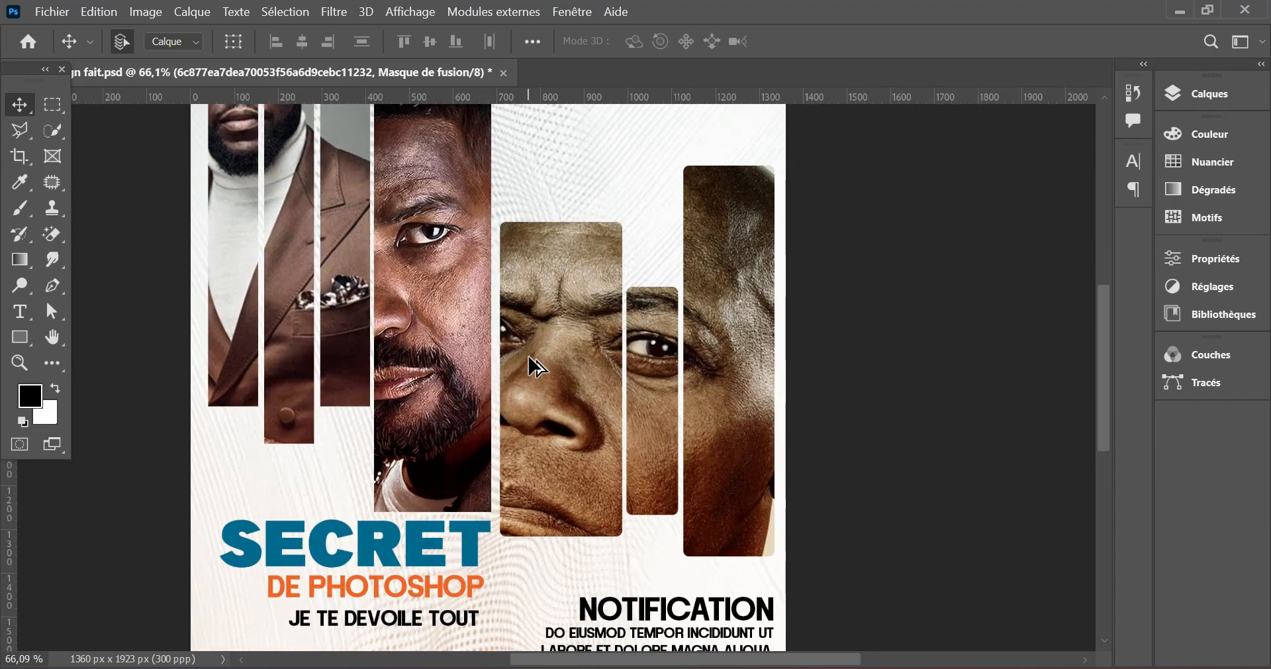